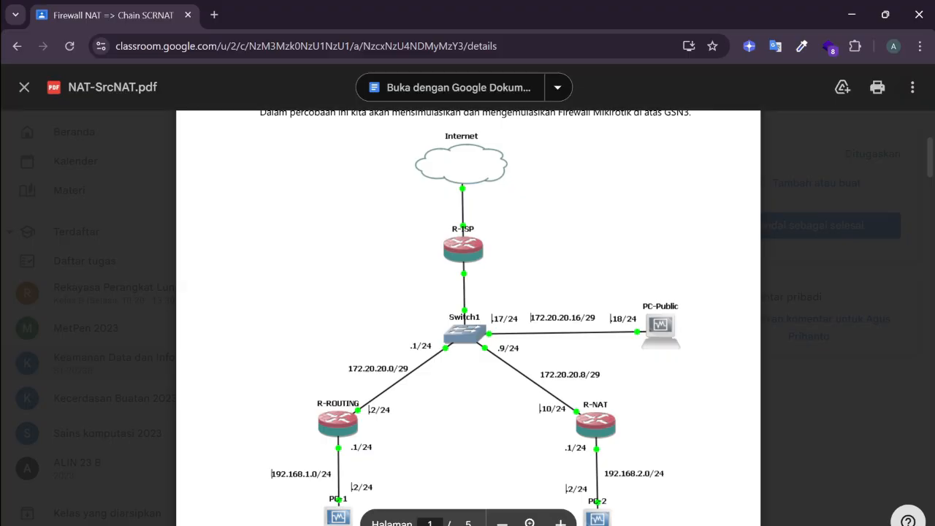
- Compare the network topology diagram in NAT-SrcNAT.pdf with the cobascrnat project topology in GNS3
scroll(468, 315, "down", 1)
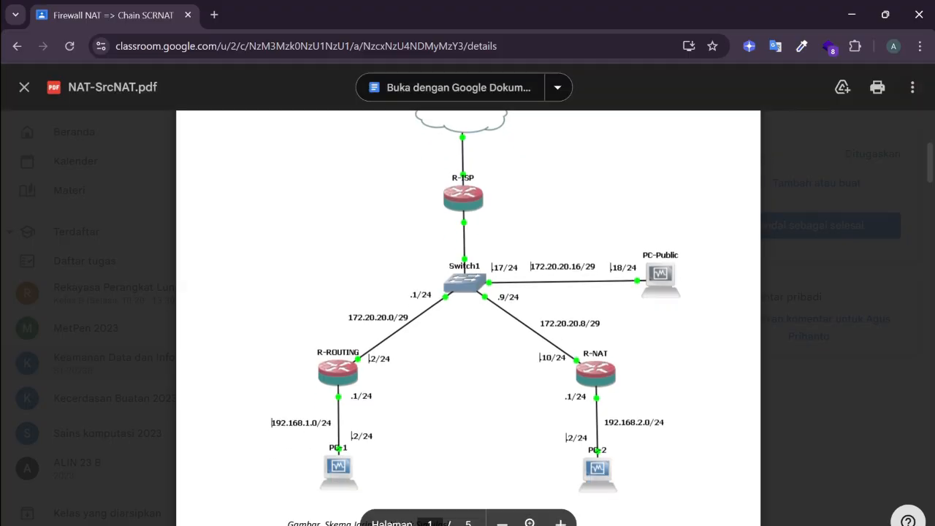
scroll(468, 314, "down", 1)
scroll(467, 315, "up", 2)
scroll(467, 314, "down", 1)
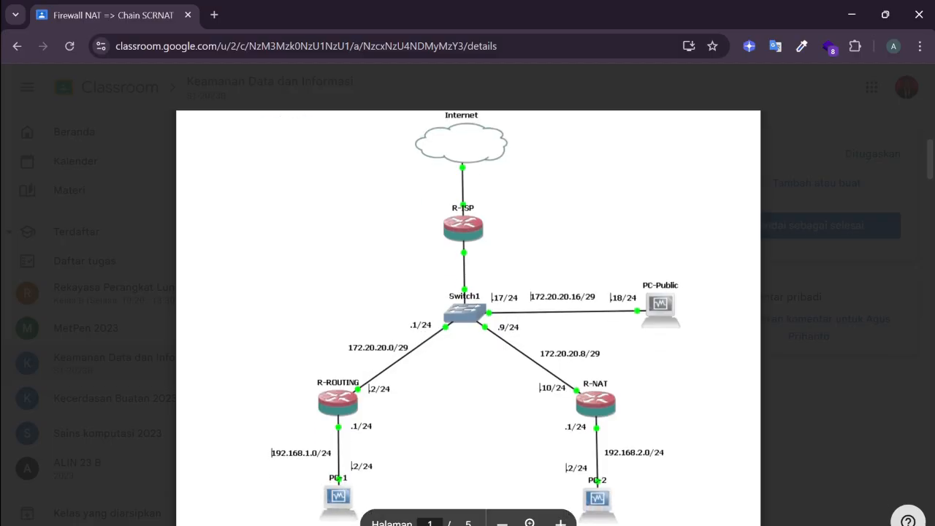
left_click(549, 523)
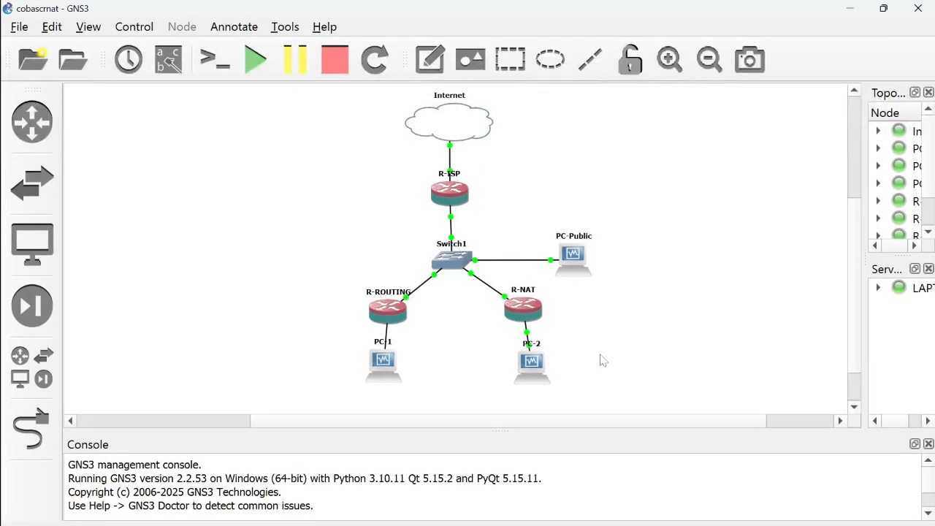
scroll(601, 355, "up", 1)
scroll(579, 363, "down", 1)
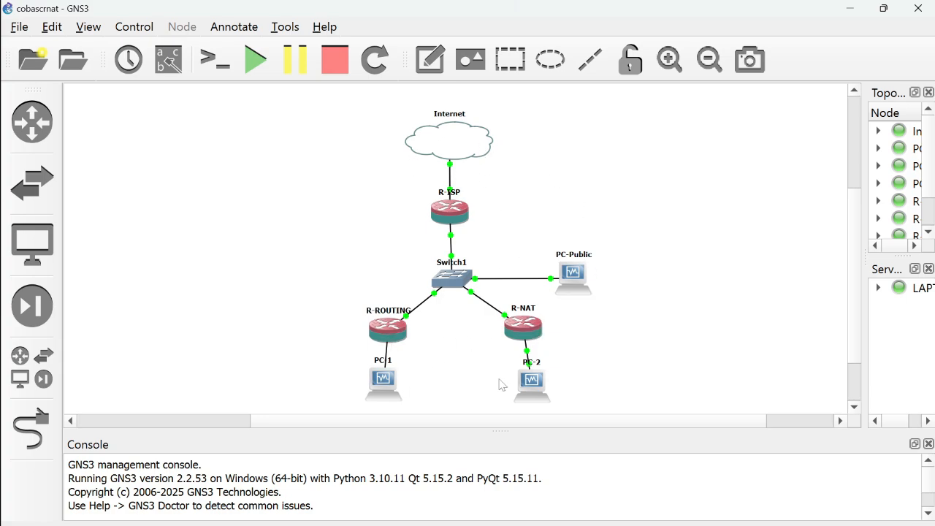
- Return to NAT-SrcNAT.pdf in the browser and read the Router R-ISP part of the IP address setup
mouse_move(546, 385)
left_click(472, 524)
scroll(468, 318, "down", 15)
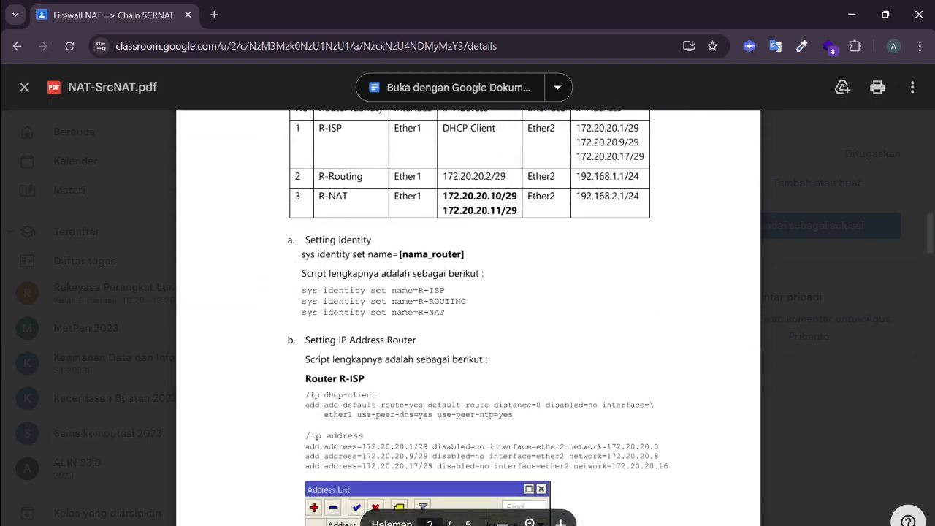
scroll(467, 317, "down", 3)
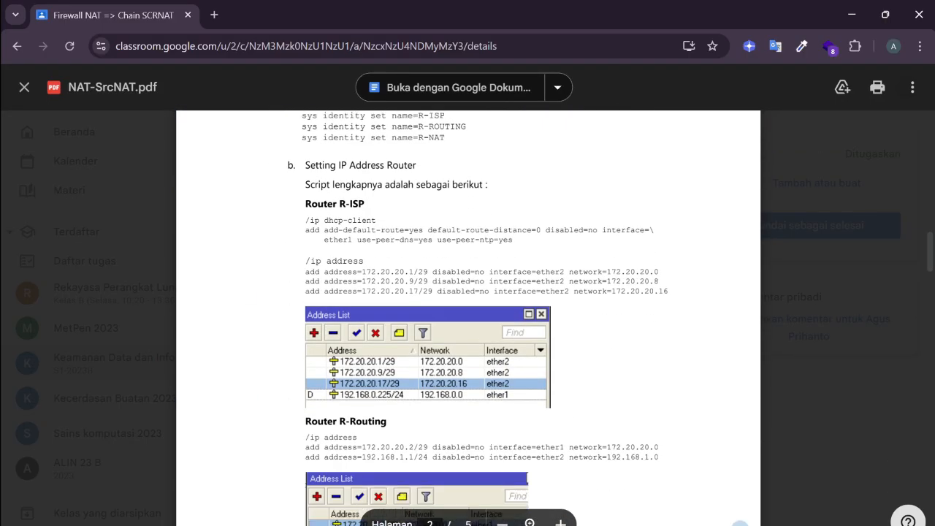
scroll(467, 317, "up", 1)
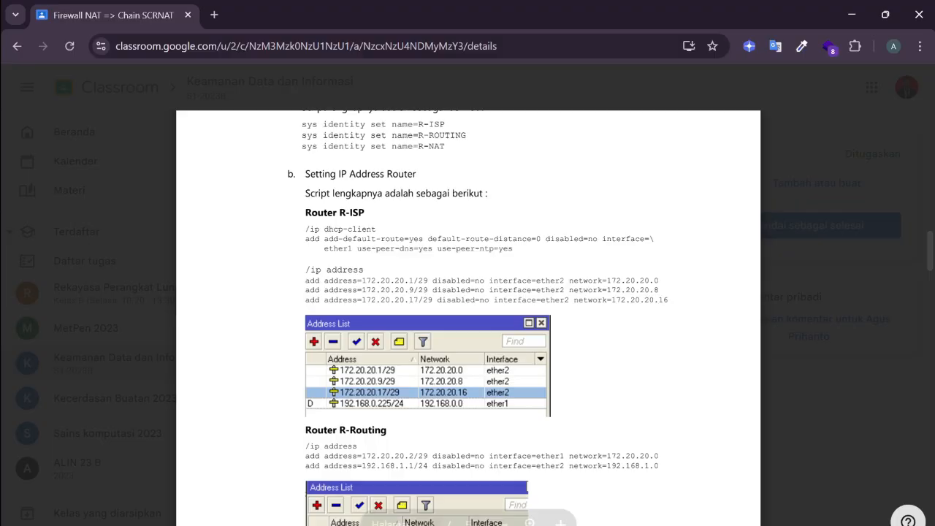
- Switch to the PC 3 virtual machine, start WinBox and connect as admin to the router with MAC 08:00:27:C8:F9:7E
key("alt+Tab")
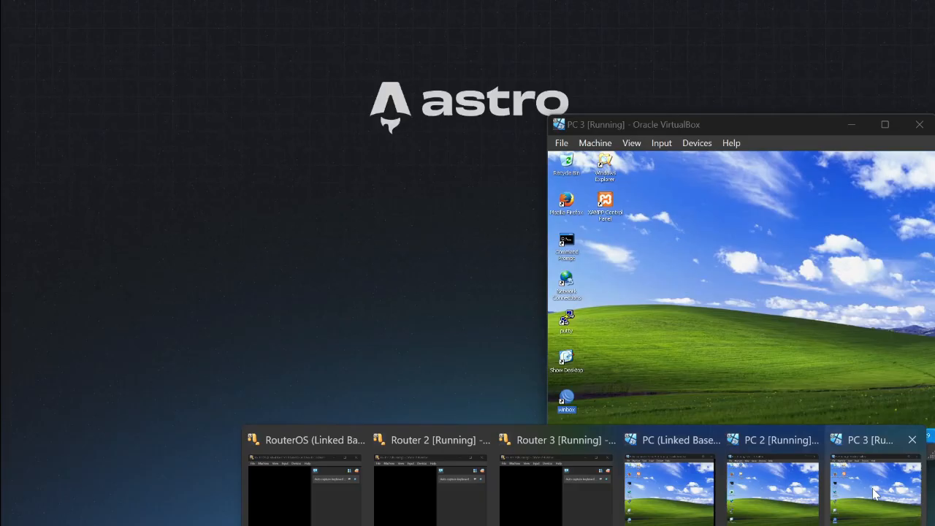
left_click(876, 494)
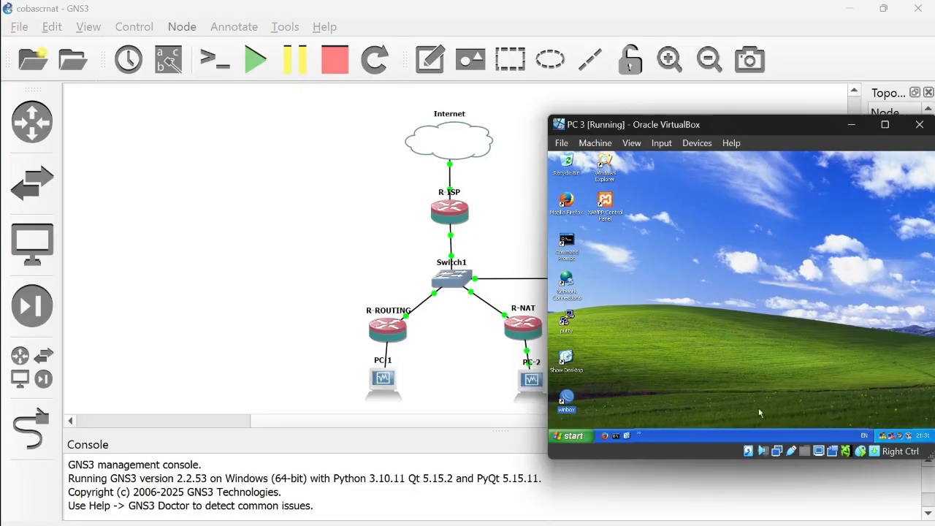
double_click(567, 397)
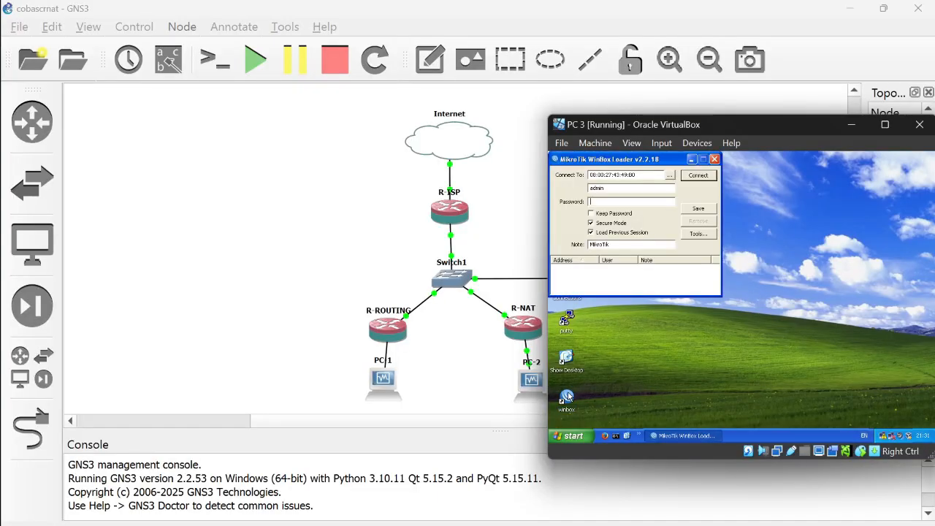
left_click(670, 177)
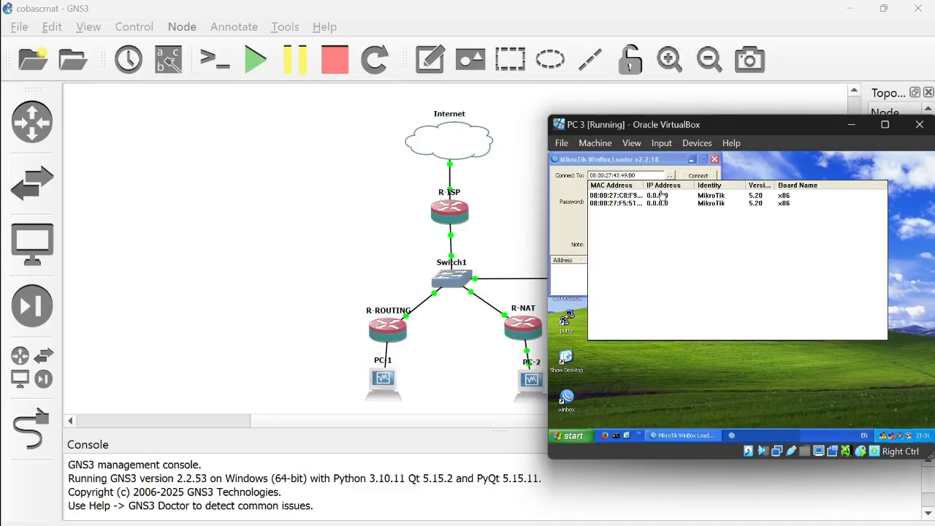
left_click(632, 204)
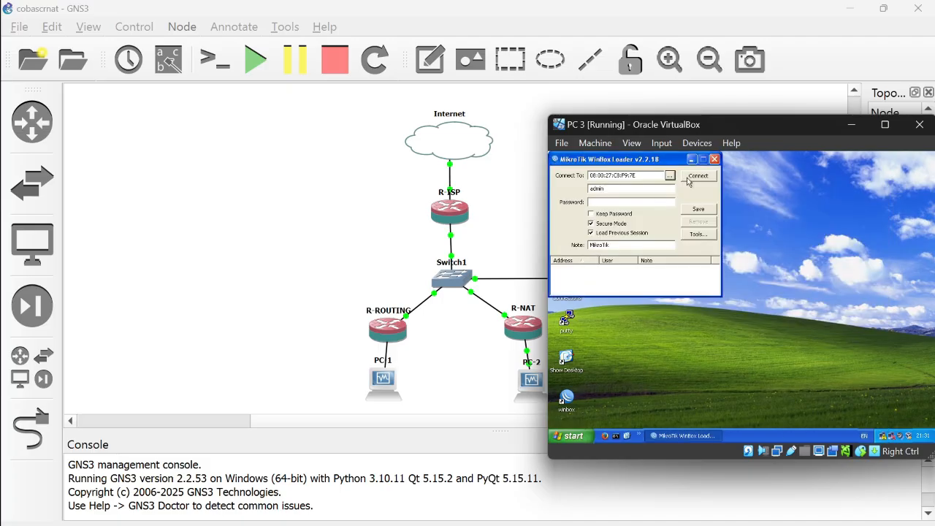
left_click(698, 176)
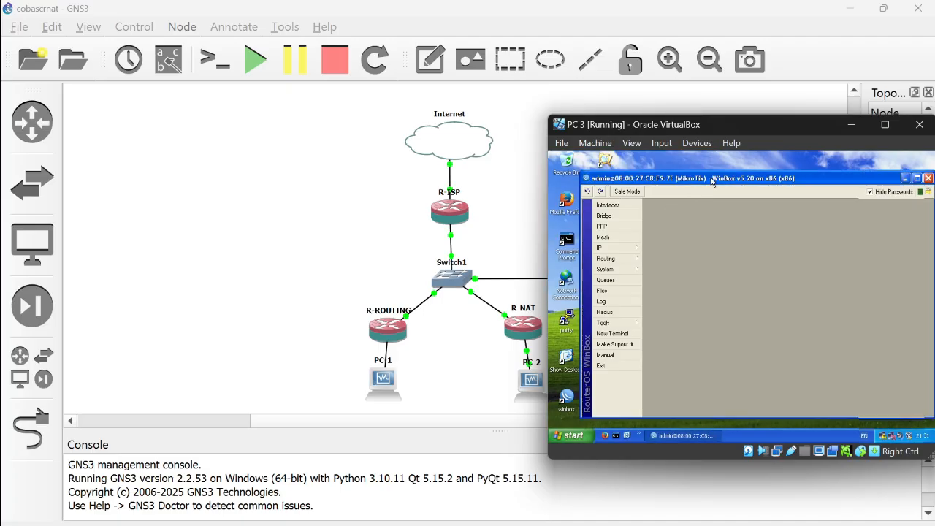
- Remove the router's existing DHCP client and add a new one on ether1 with the default options
left_click_drag(738, 118, 684, 107)
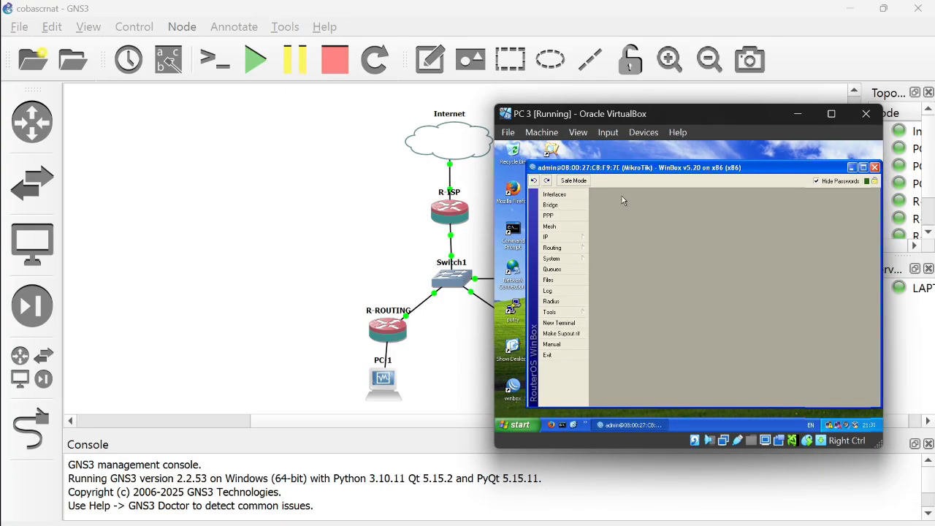
left_click(580, 239)
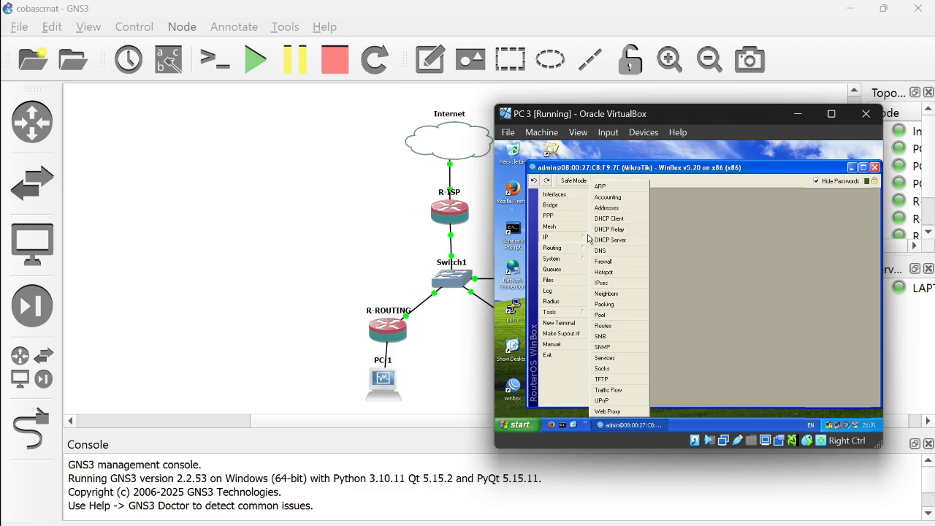
left_click(612, 219)
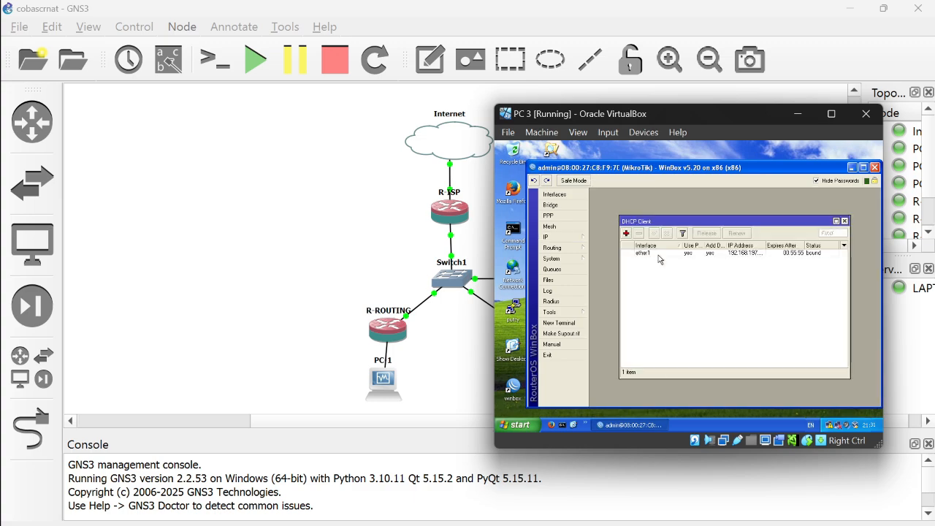
left_click(657, 253)
left_click(639, 233)
left_click(626, 234)
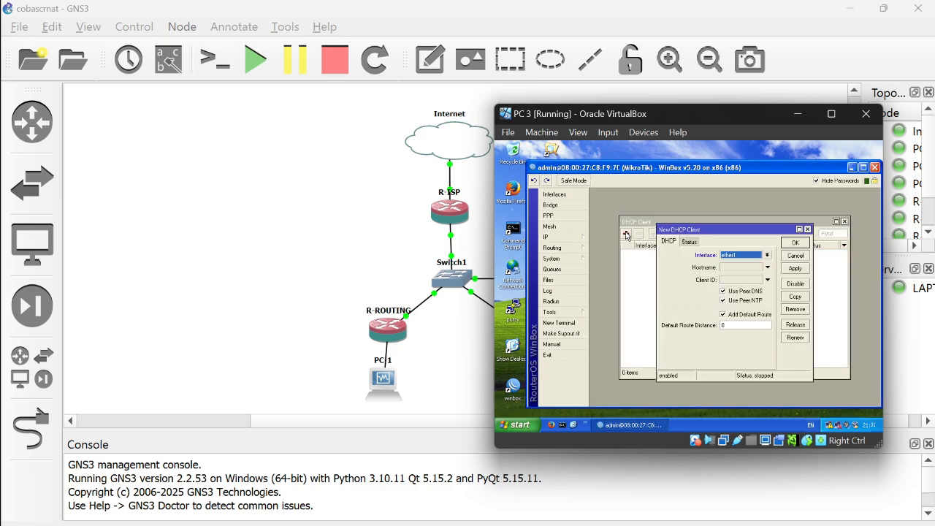
left_click(795, 243)
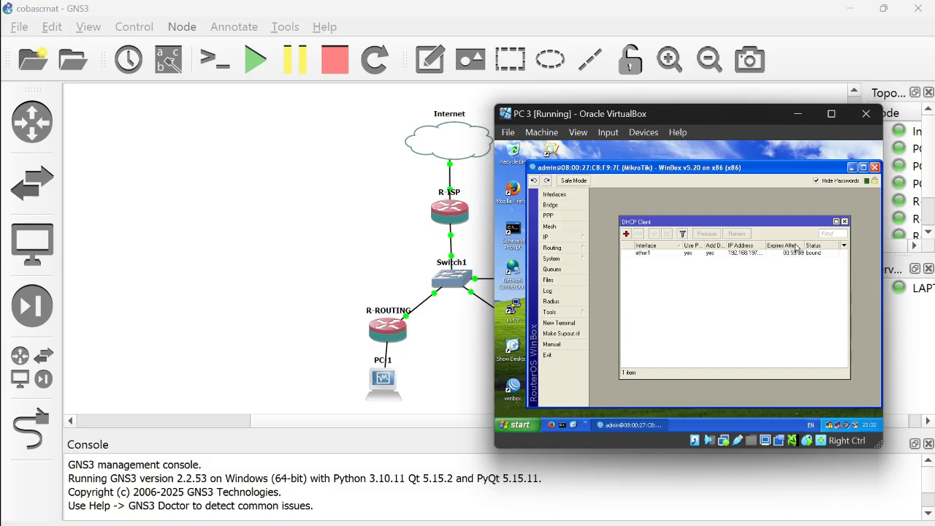
left_click(845, 222)
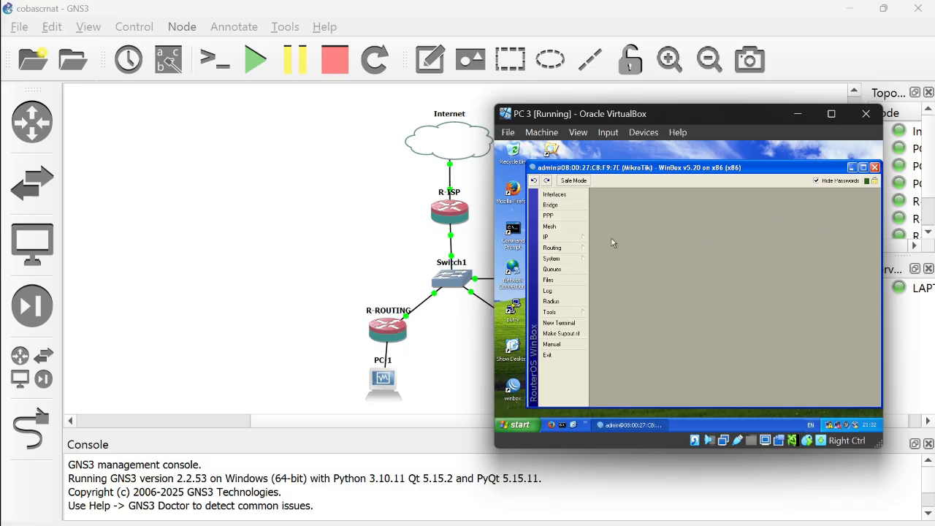
- Open the router's IP address list and arrange the PC 3 window beside the R-ISP instructions in the PDF
left_click(577, 237)
left_click(632, 208)
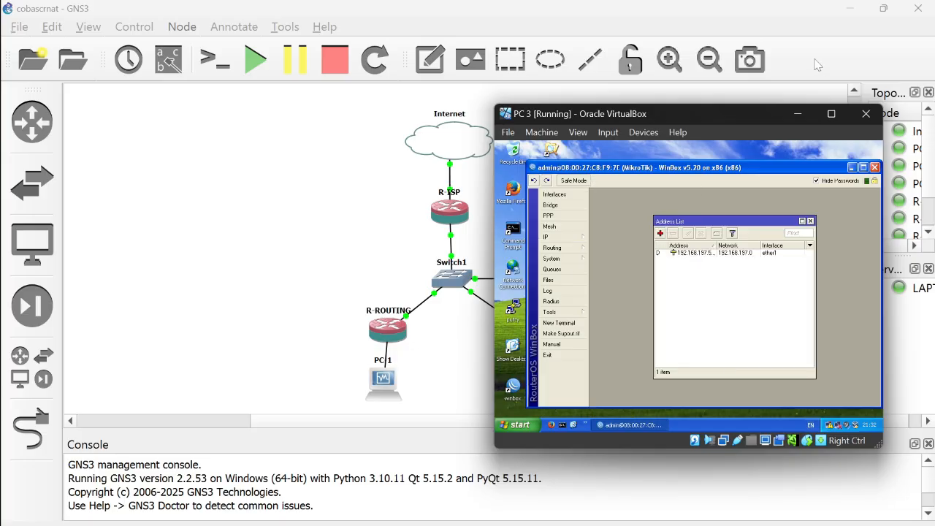
left_click(850, 9)
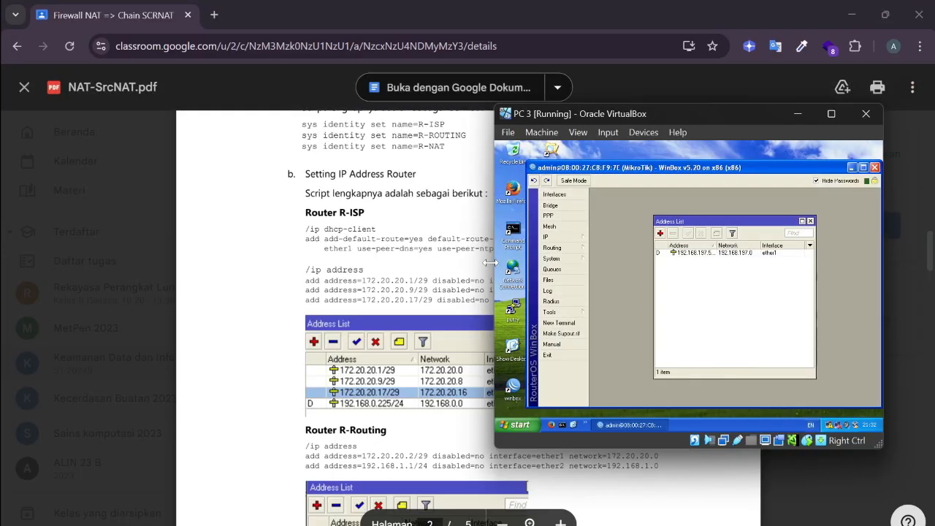
left_click_drag(642, 117, 708, 95)
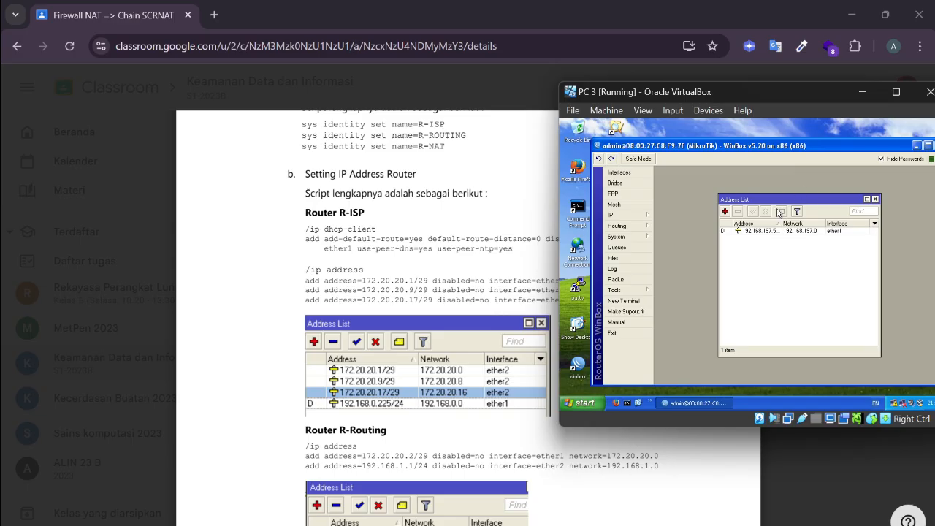
- Add the IP address 172.20.20.1/29 on interface ether2 of the R-ISP router
left_click(725, 211)
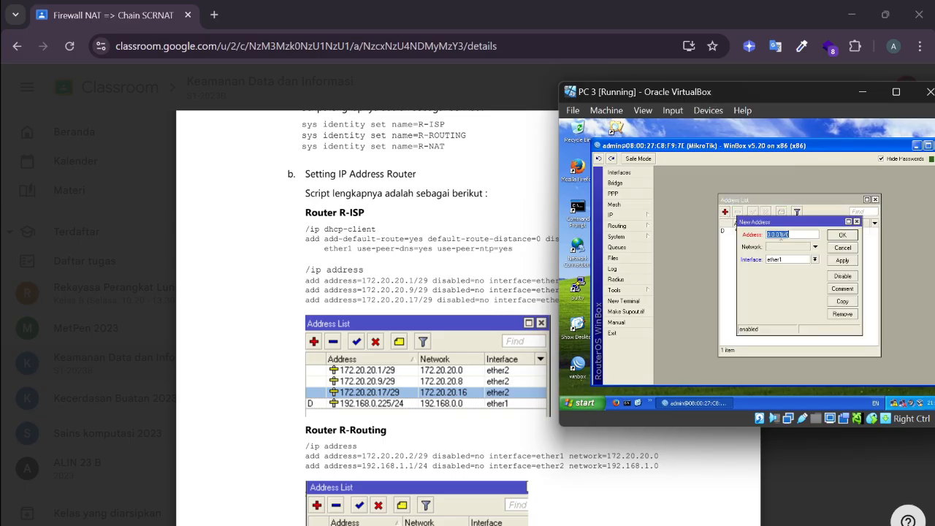
type("172.2")
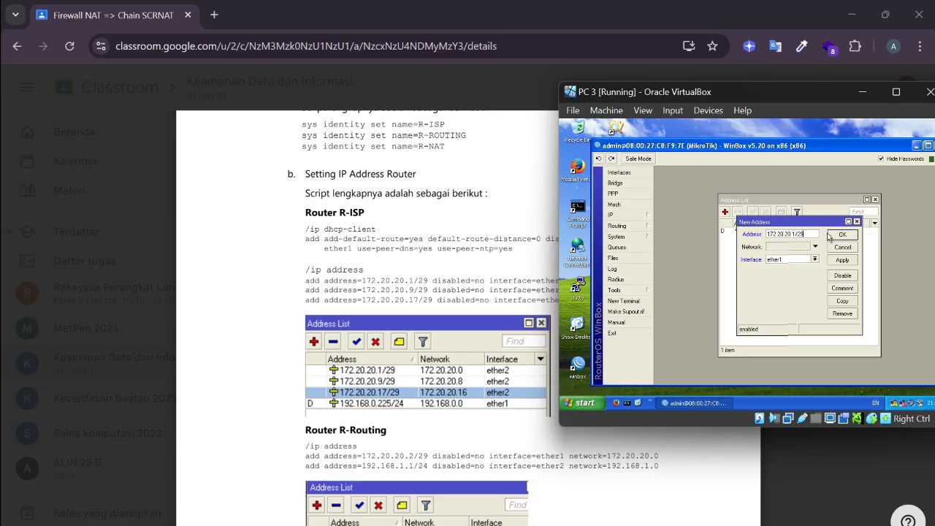
left_click(815, 259)
left_click(809, 274)
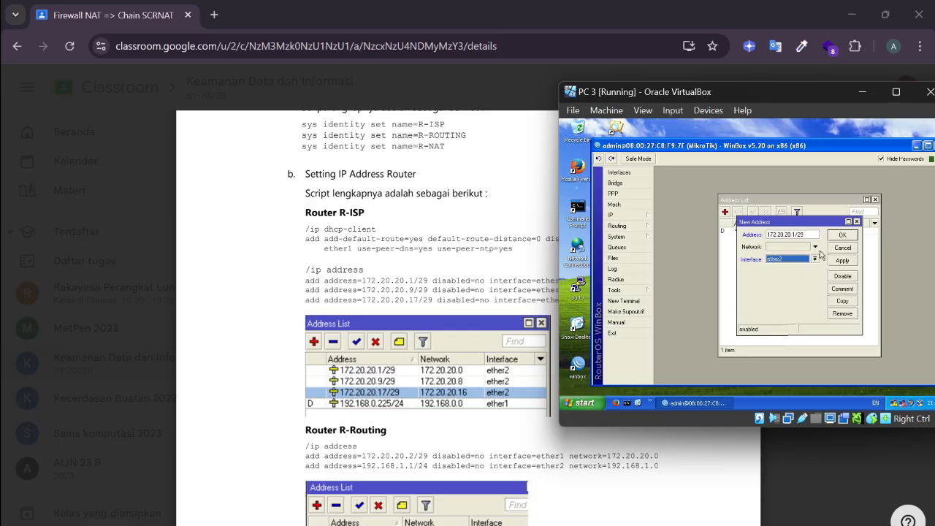
left_click(840, 235)
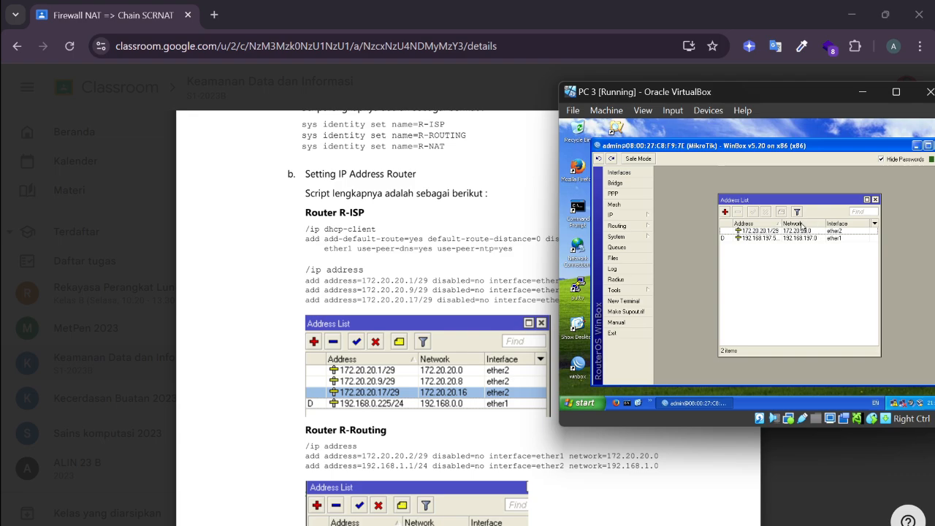
- Add the IP address 172.20.20.9/29 on interface ether2 of the R-ISP router
left_click(725, 212)
type("172.20.20.9/29")
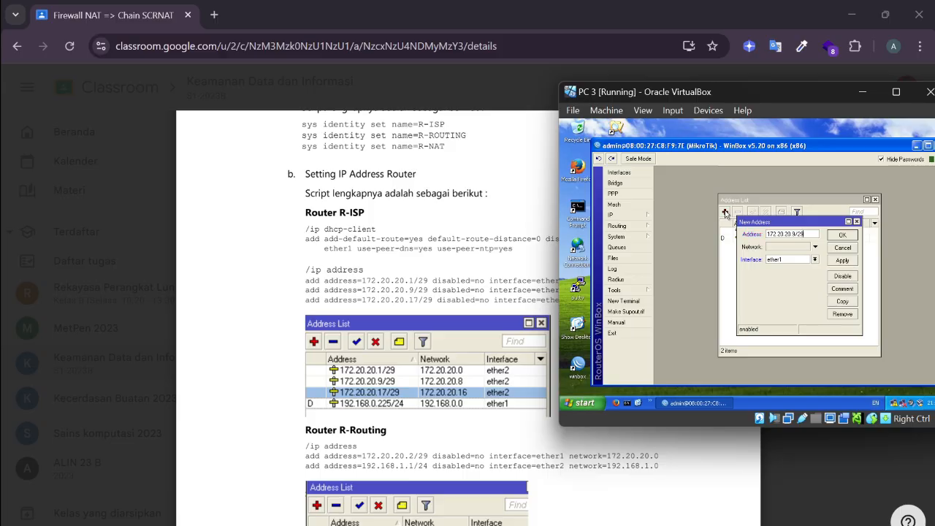
left_click(815, 259)
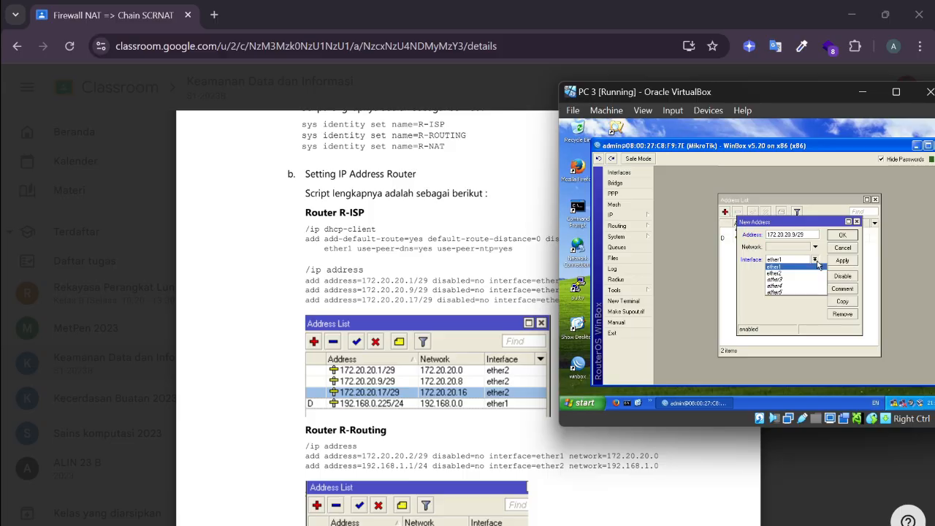
left_click(808, 274)
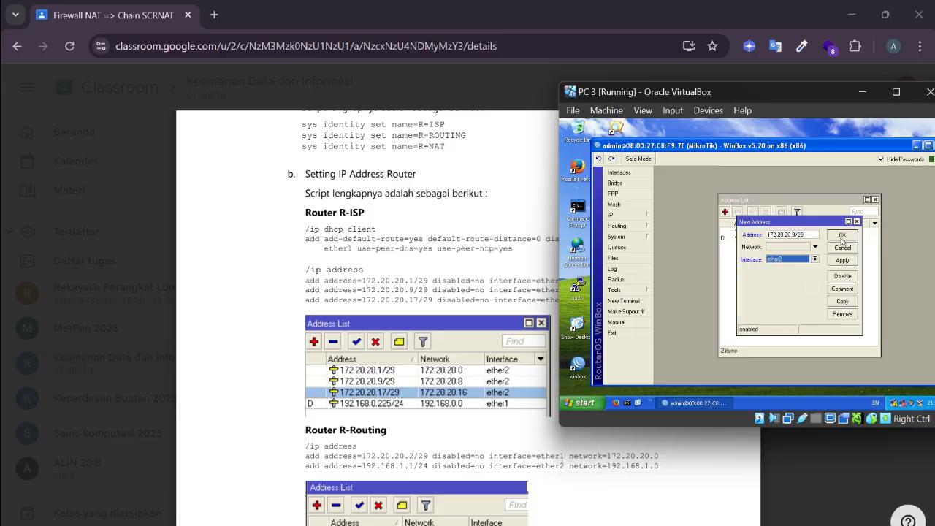
left_click(842, 236)
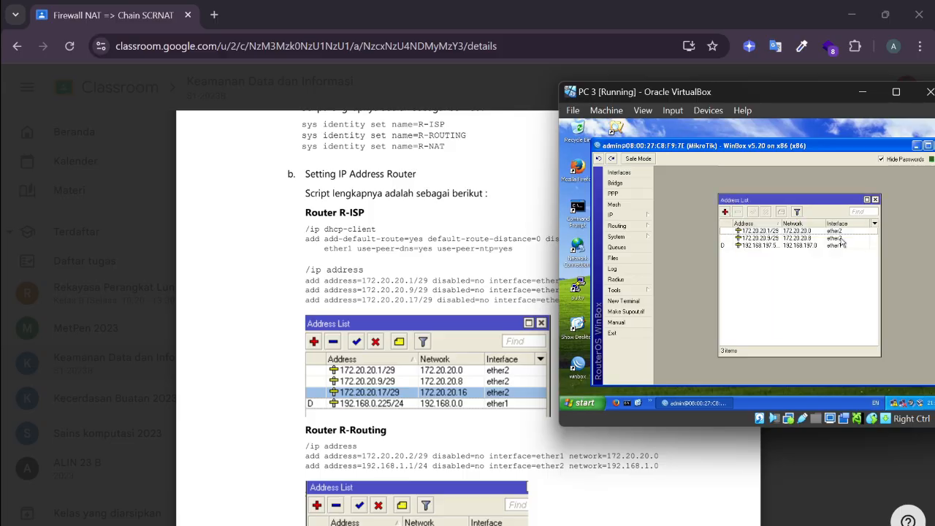
- Add the IP address 172.20.20.17/29 on interface ether2 of the R-ISP router
left_click(725, 212)
type("172.20.20.1")
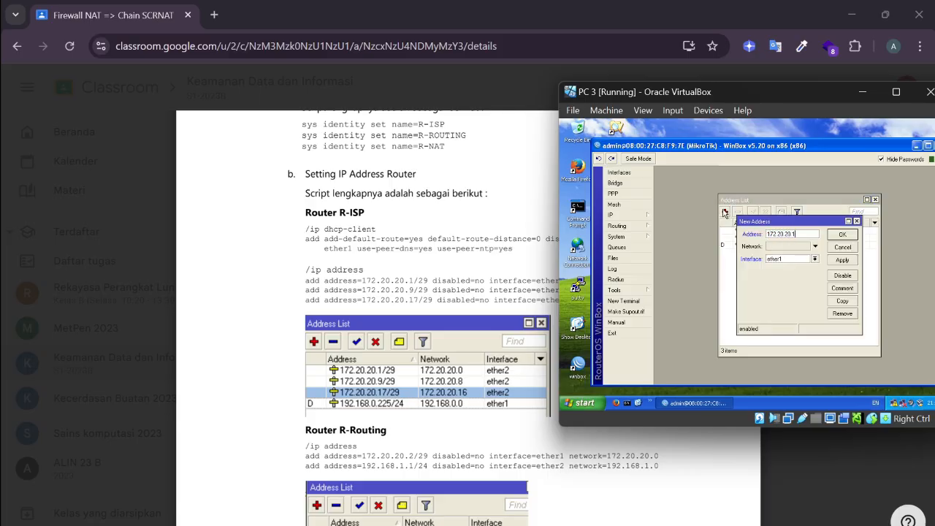
type("7/29")
left_click(814, 259)
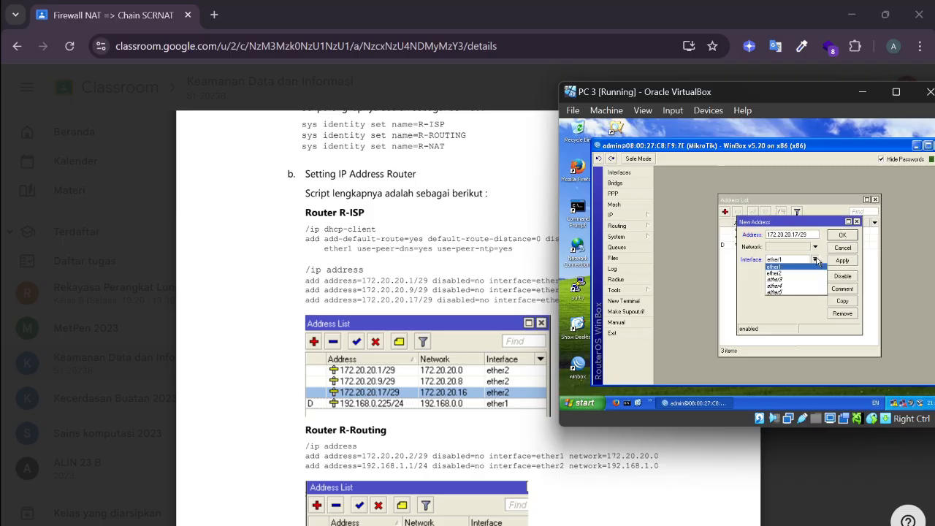
left_click(818, 277)
left_click(843, 235)
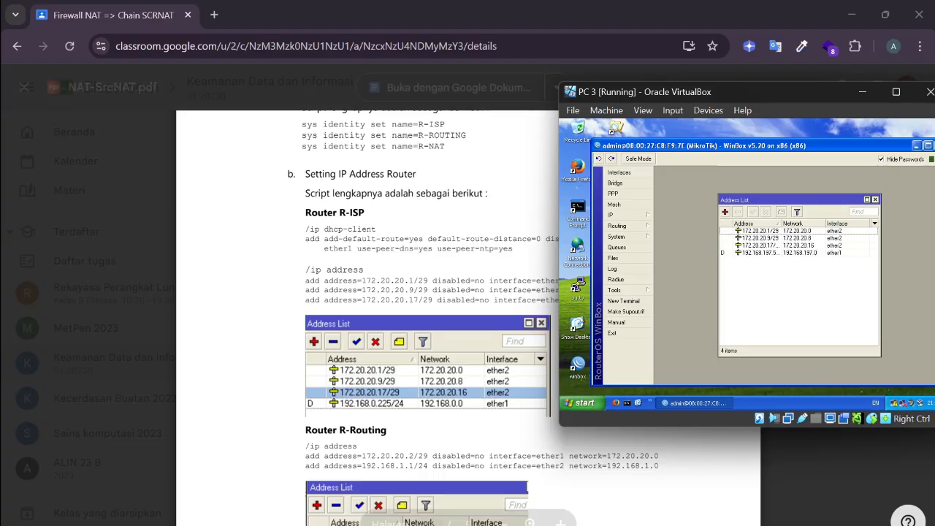
- Check the Router R-Routing address settings in the PDF and switch back to the GNS3 topology
scroll(740, 503, "down", 1)
scroll(740, 503, "down", 4)
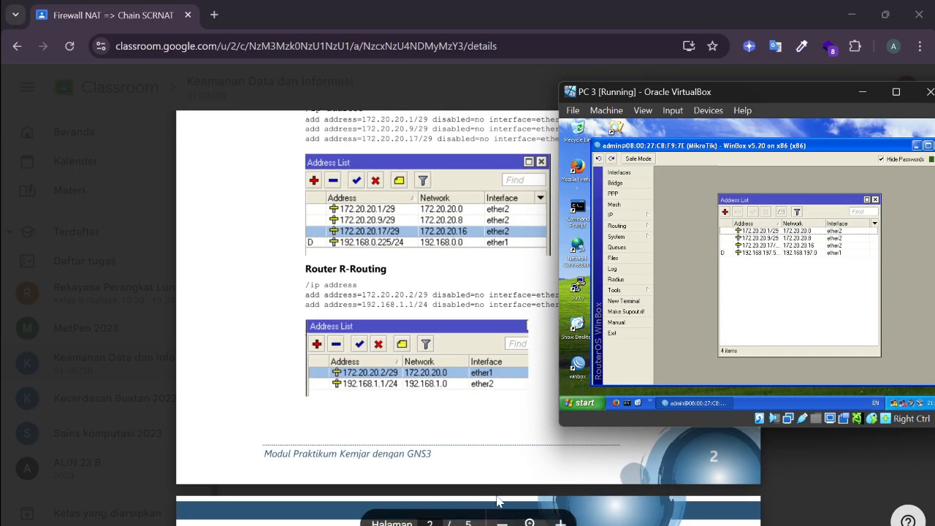
left_click(544, 477)
scroll(382, 313, "down", 1)
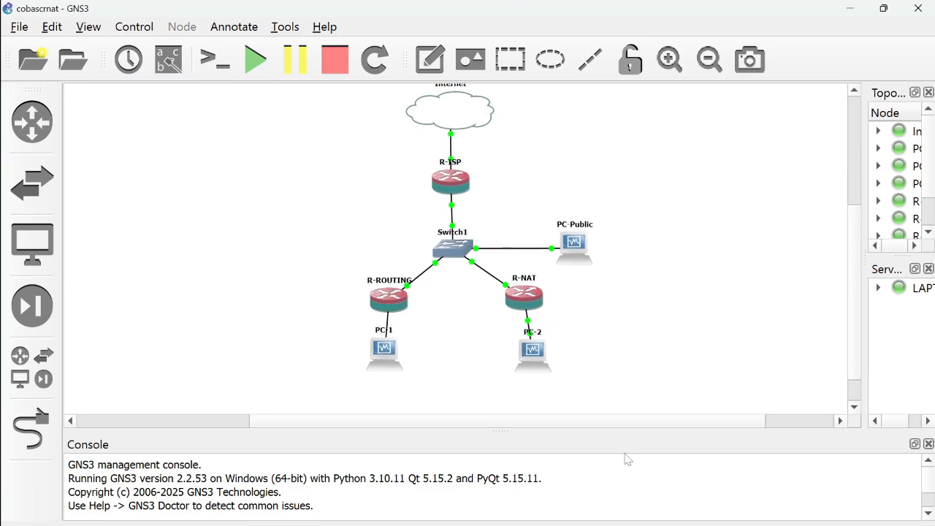
- Bring up the Linked Base PC virtual machine and connect its WinBox to the discovered MikroTik router as admin
mouse_move(585, 524)
left_click(669, 496)
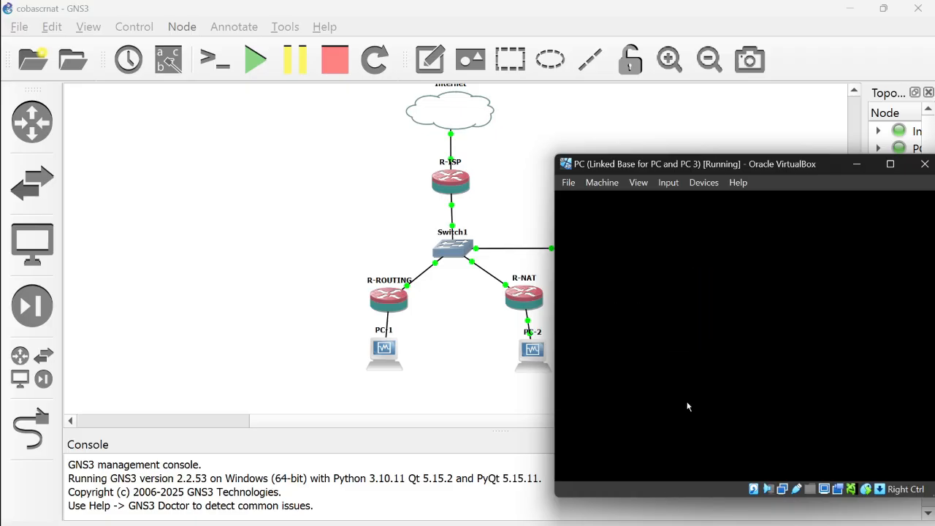
double_click(574, 438)
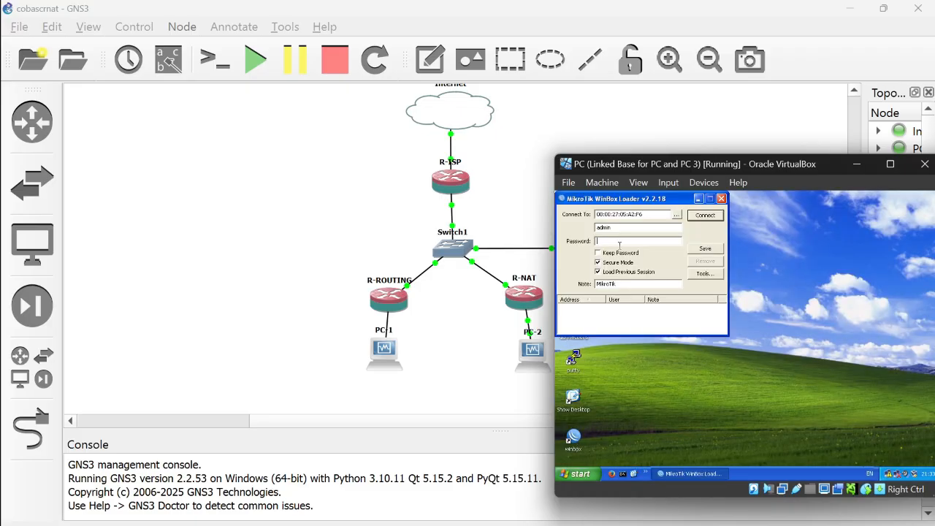
left_click(676, 216)
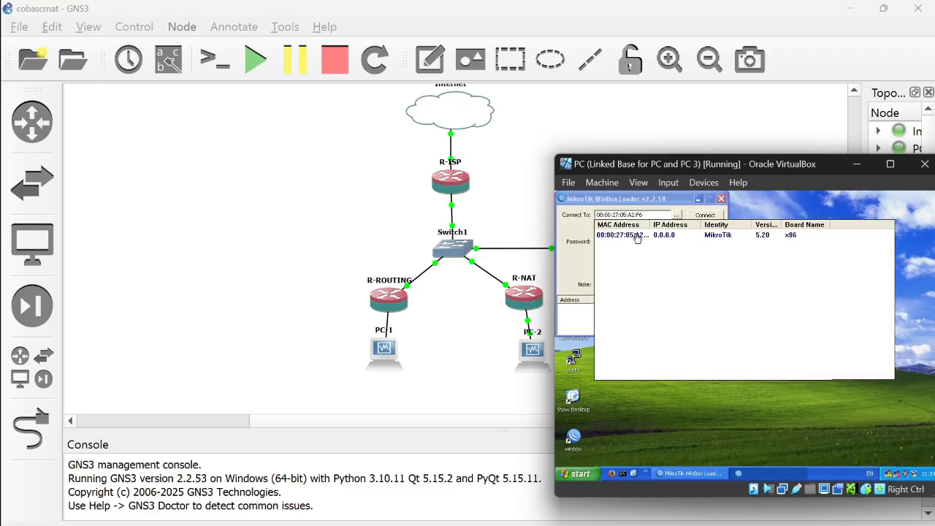
left_click(630, 235)
left_click(705, 218)
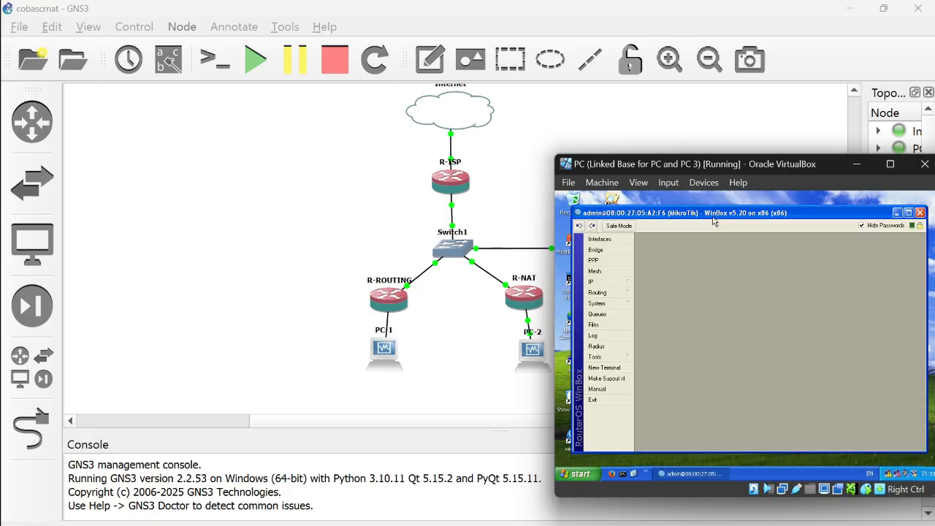
- Add the IP address 172.20.20.2/29 on interface ether1 of the R-Routing router
left_click(613, 283)
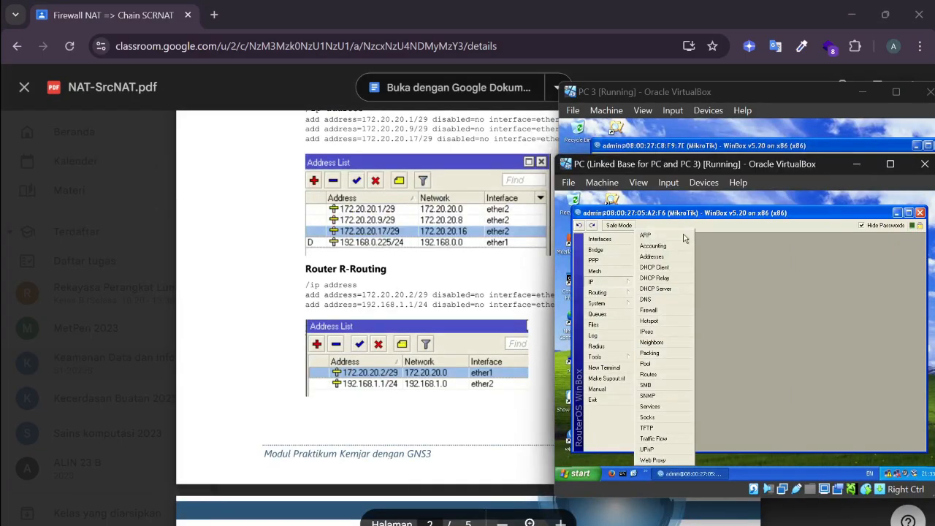
scroll(468, 292, "down", 1)
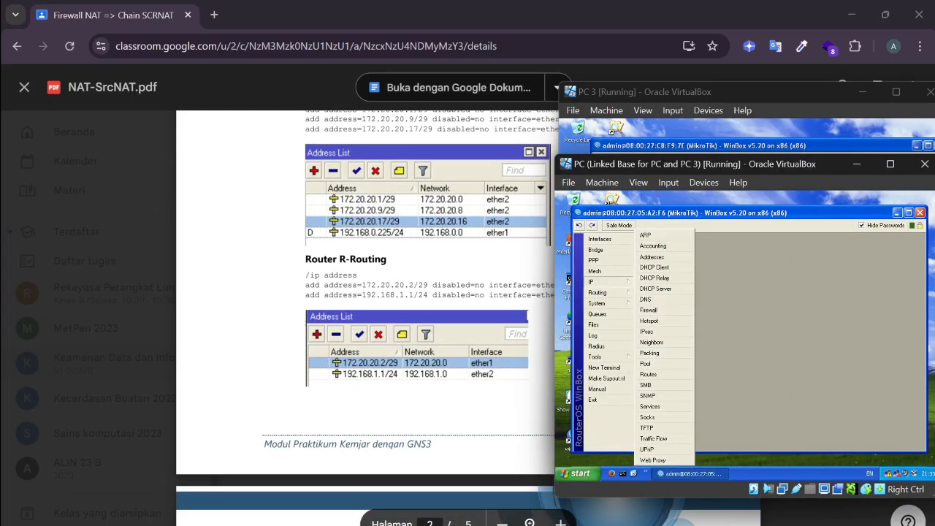
left_click(653, 257)
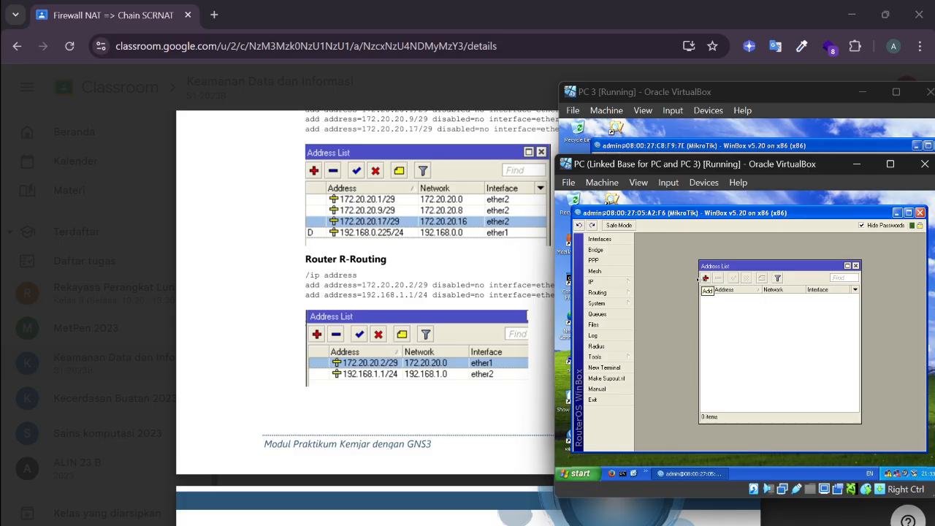
left_click(704, 278)
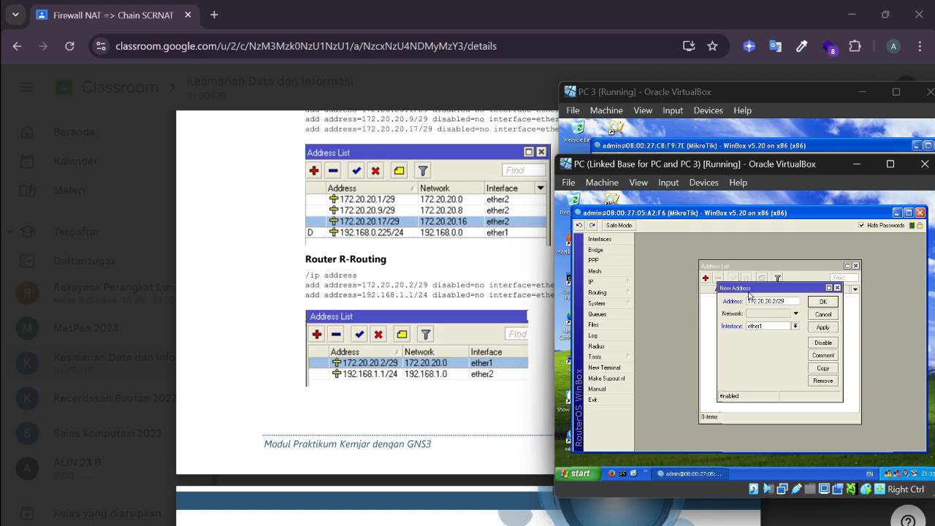
left_click(823, 302)
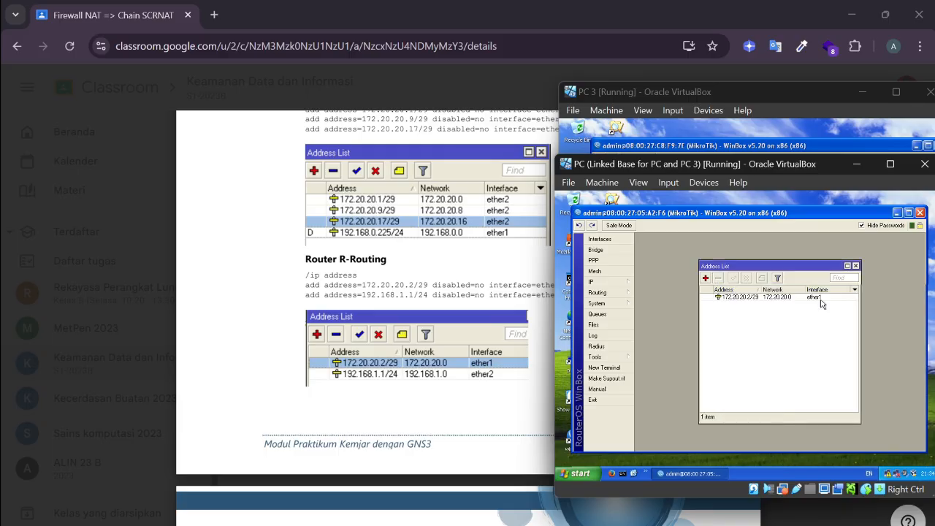
- Add the IP address 192.168.1.1/24 on interface ether2 of the R-Routing router
left_click(706, 279)
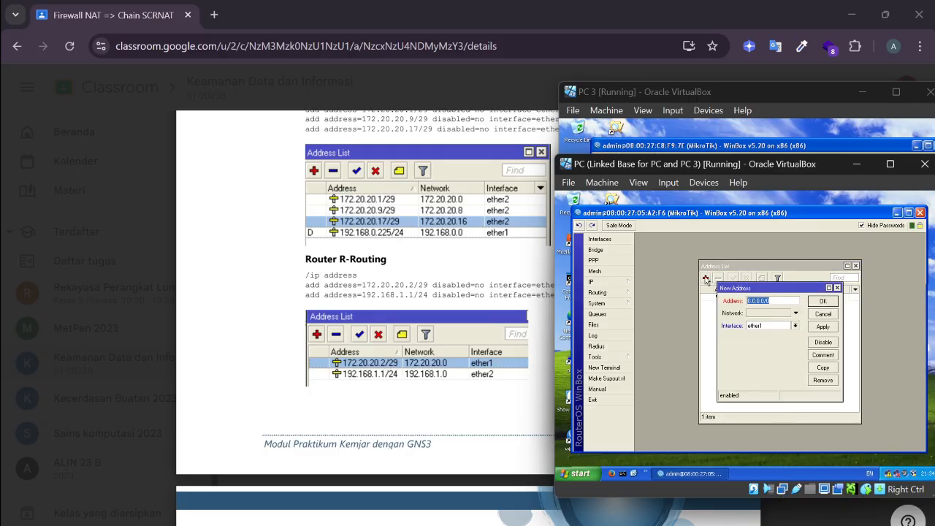
type("192")
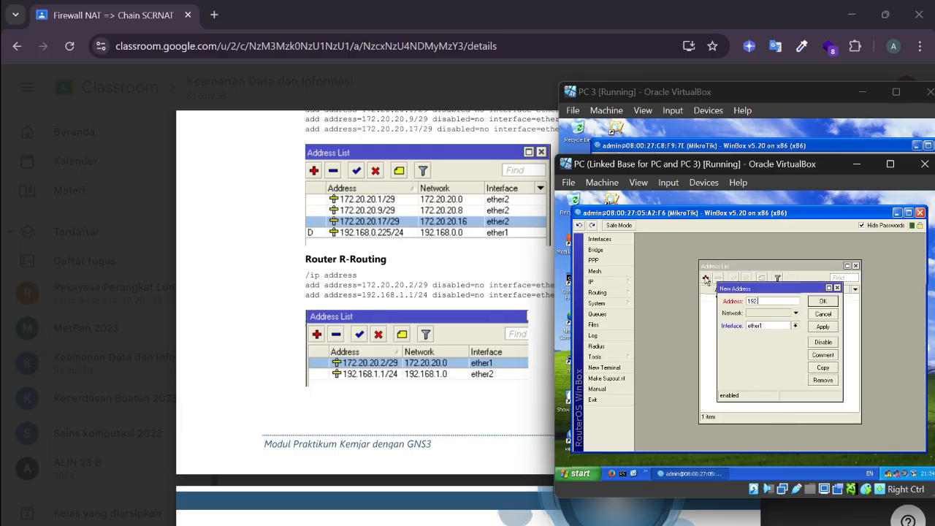
key("BackSpace")
key("BackSpace")
key("BackSpace")
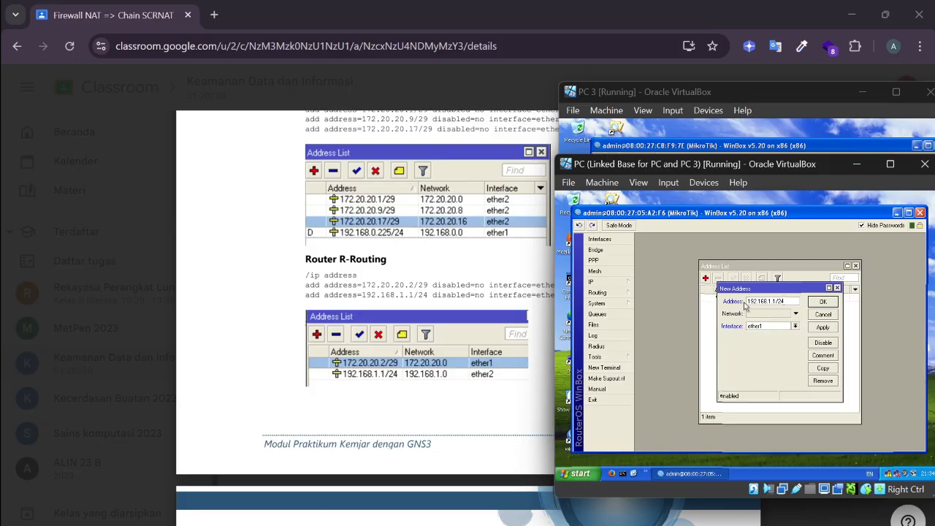
left_click(796, 327)
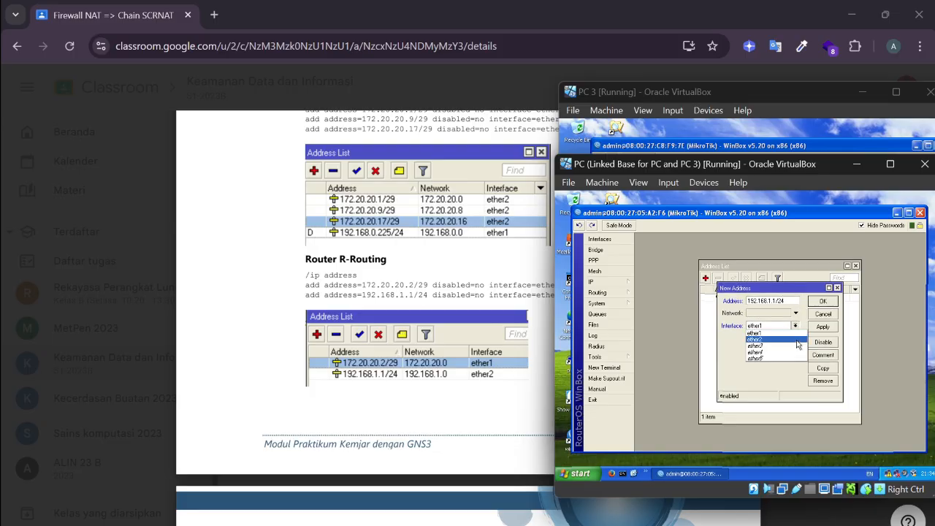
left_click(799, 340)
left_click(823, 301)
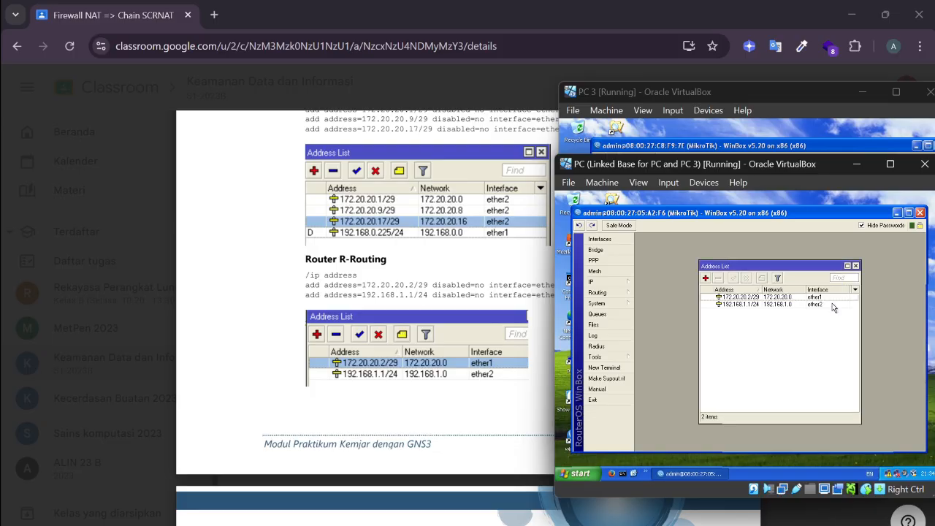
- Find the Router R-NAT address settings in the PDF and bring up the PC 2 virtual machine
scroll(365, 292, "down", 4)
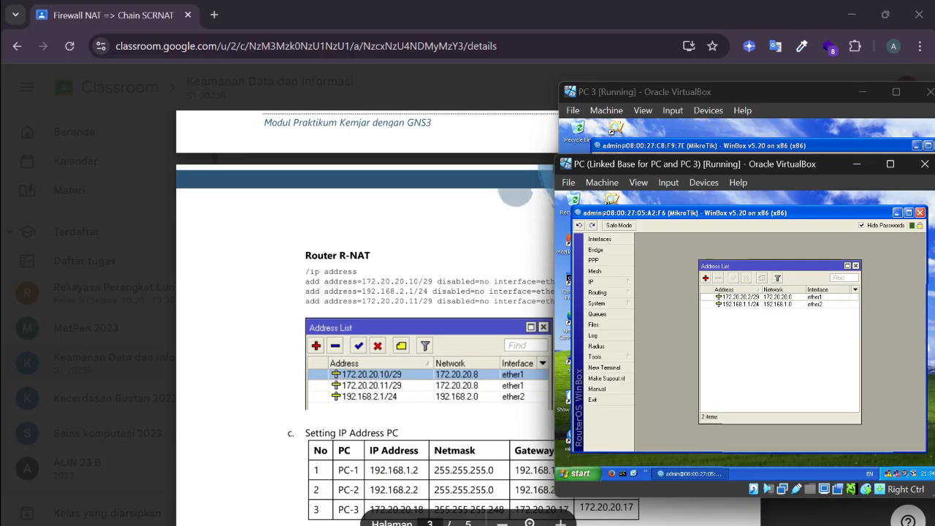
scroll(365, 293, "up", 1)
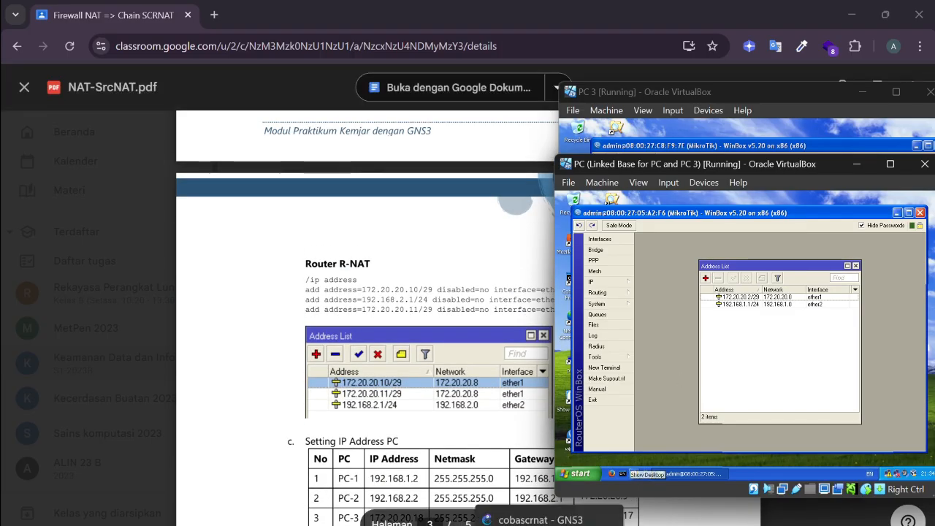
left_click(549, 524)
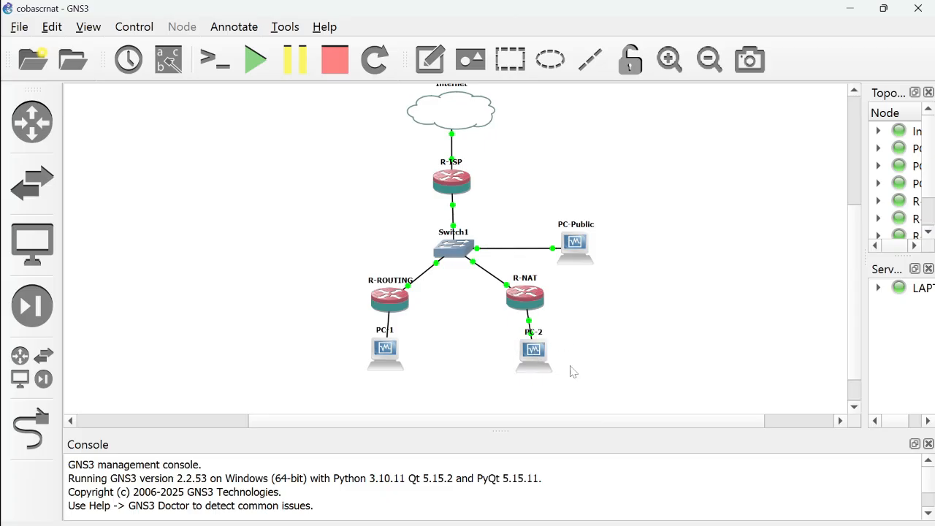
mouse_move(585, 524)
left_click(761, 458)
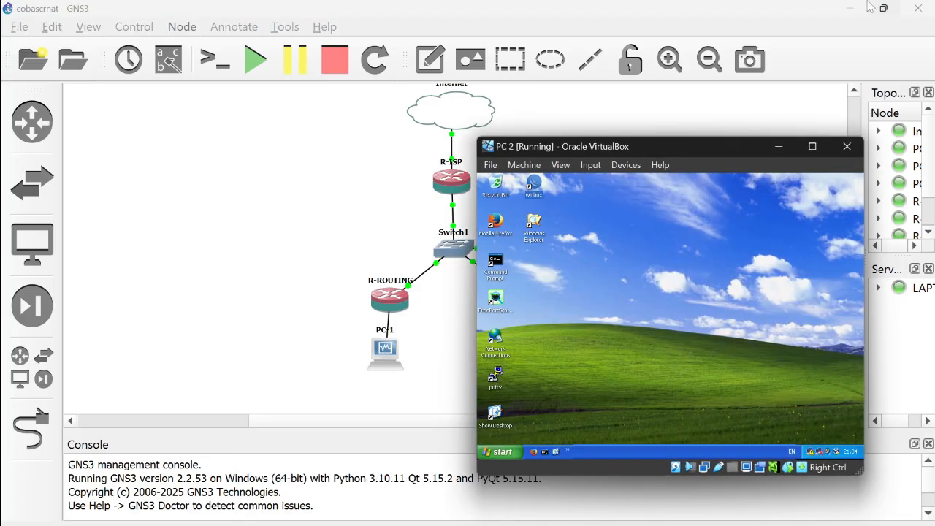
- Minimize GNS3 and the other two virtual machines, and place the PC 2 window beside the R-NAT settings in the PDF
left_click(848, 8)
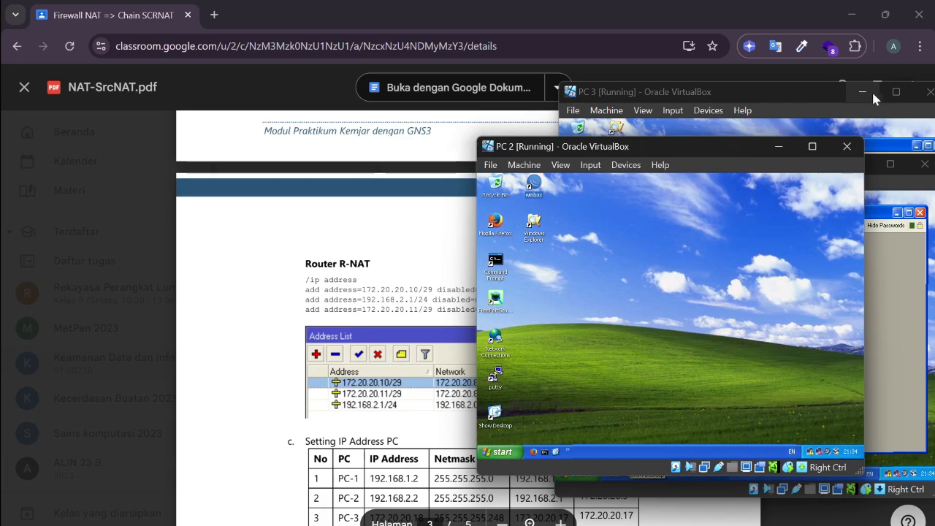
left_click(862, 90)
left_click(861, 90)
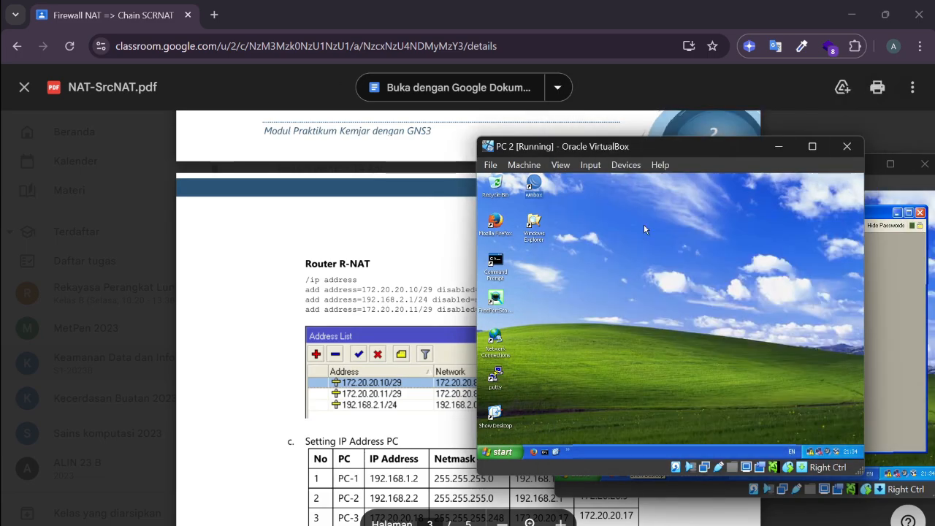
left_click_drag(741, 147, 794, 131)
left_click(804, 166)
left_click(857, 166)
- Launch WinBox on PC 2 and connect to the discovered MikroTik router as admin
double_click(616, 174)
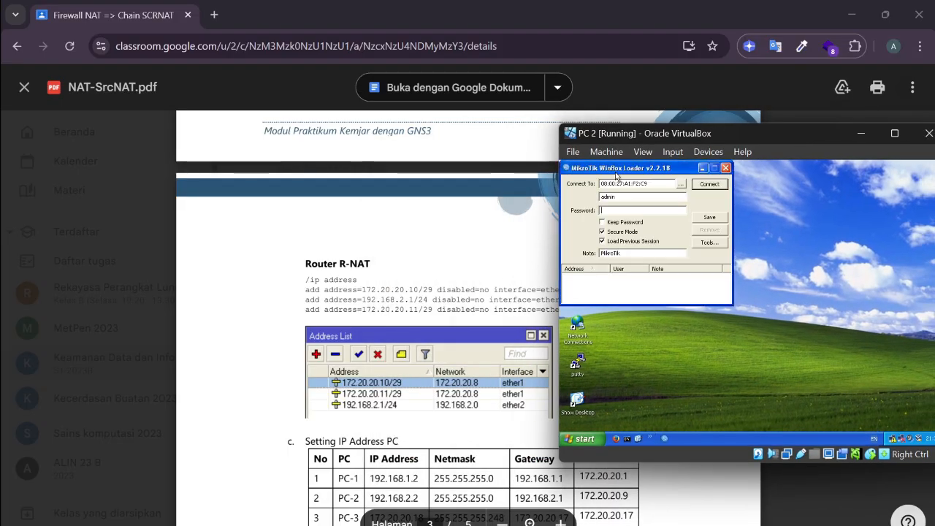
left_click(681, 185)
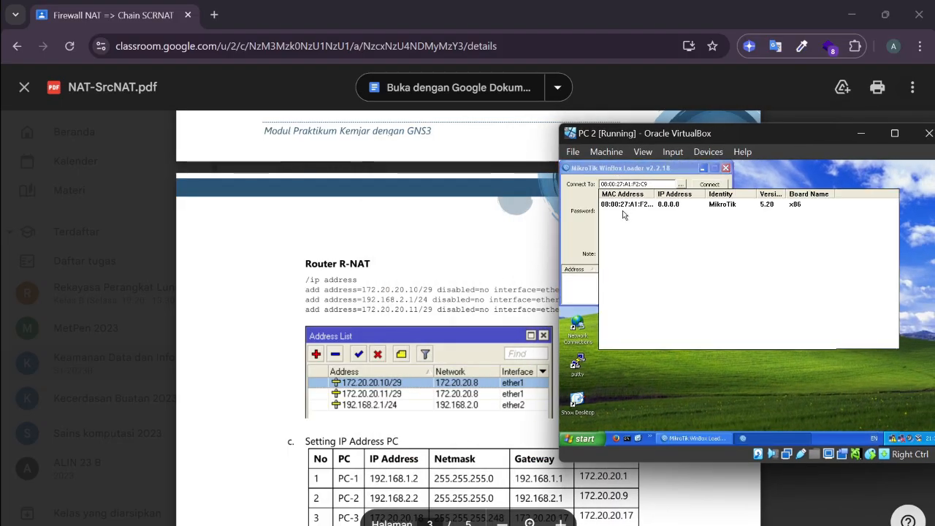
left_click(633, 206)
left_click(710, 186)
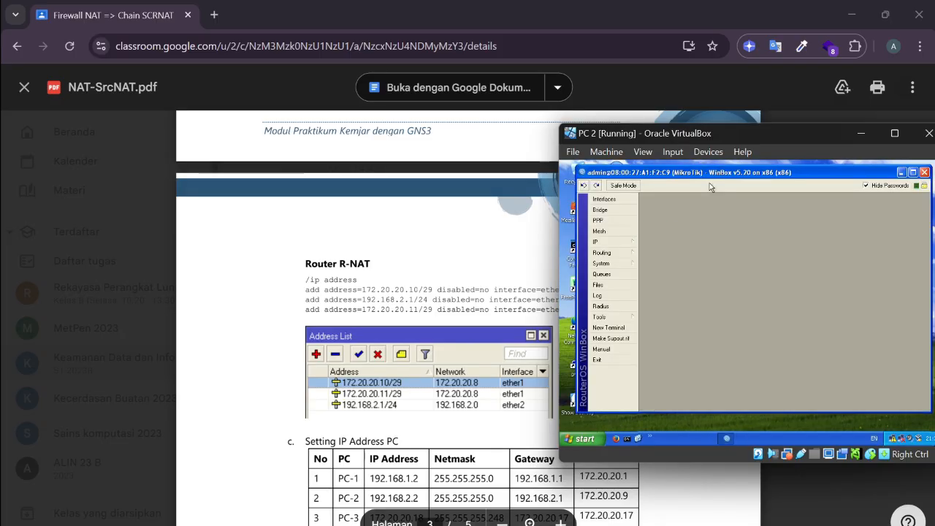
- Add the IP address 172.20.20.10/29 on interface ether1 of the R-NAT router
left_click(596, 241)
left_click(653, 227)
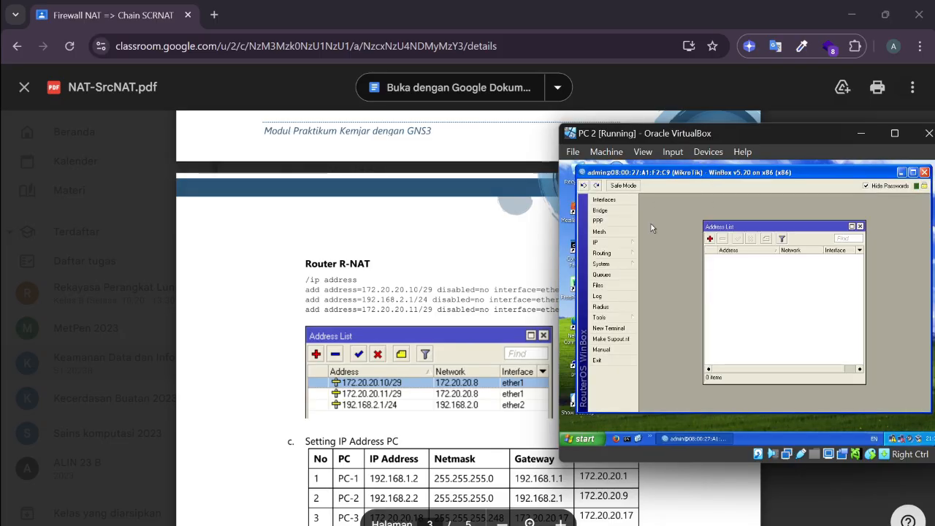
left_click(709, 241)
type("172.20")
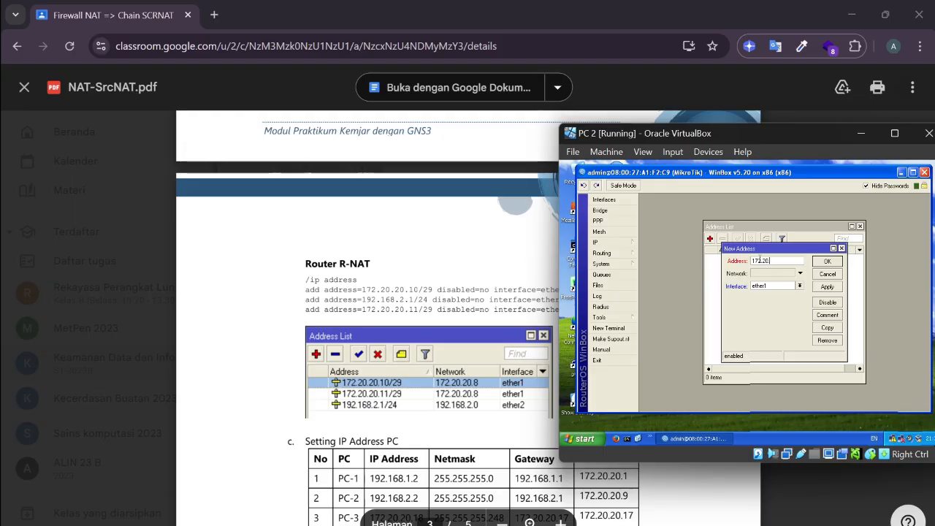
type(".20.10/29")
left_click(831, 262)
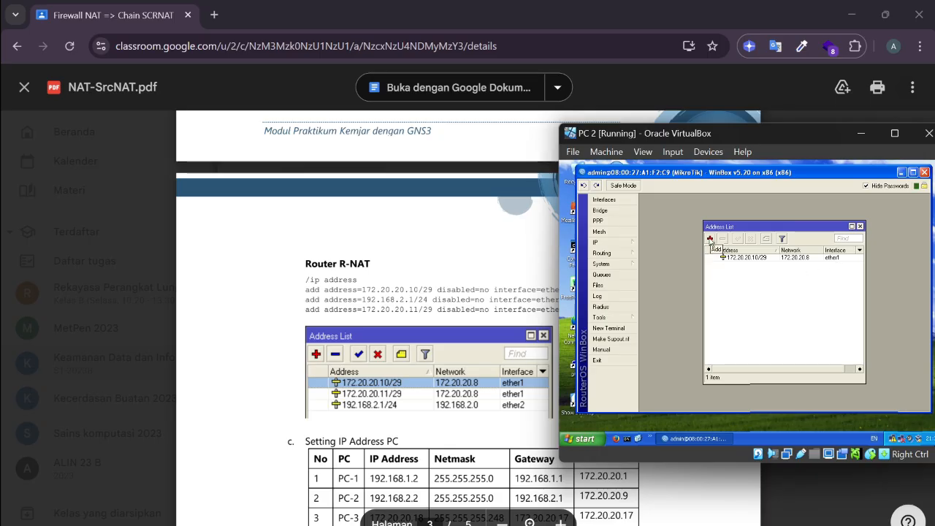
- Add the IP address 172.20.20.11/29 on interface ether1 of the R-NAT router
left_click(711, 242)
type("172")
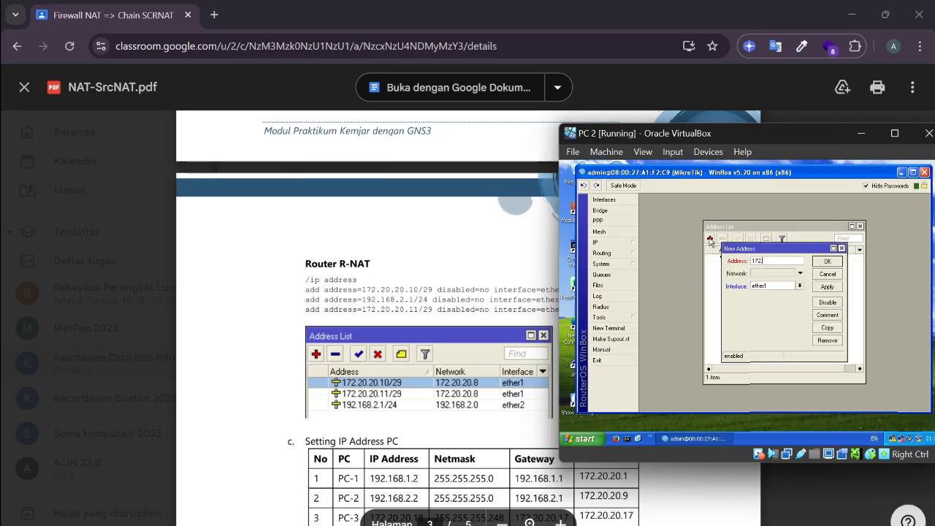
type(".20.20.11/29")
left_click(830, 262)
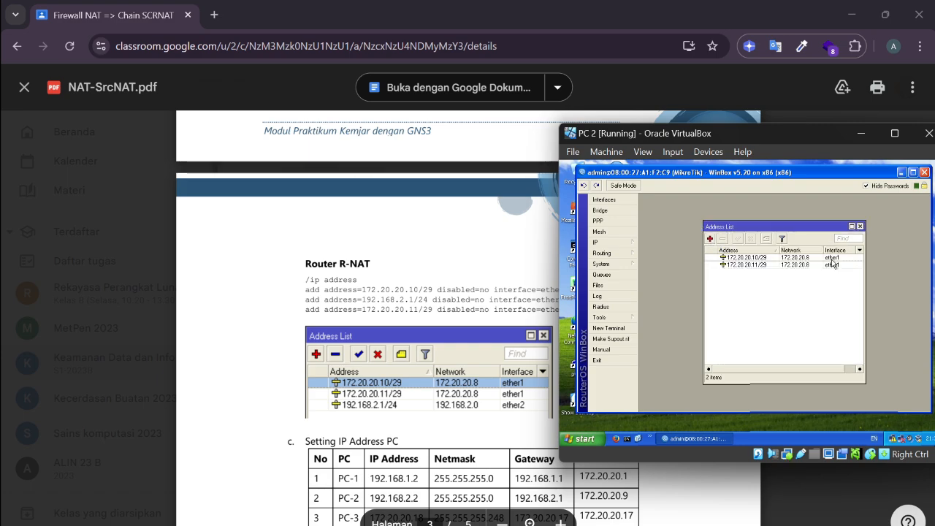
- Add the IP address 192.168.2.1/24 on interface ether2 of the R-NAT router
left_click(710, 238)
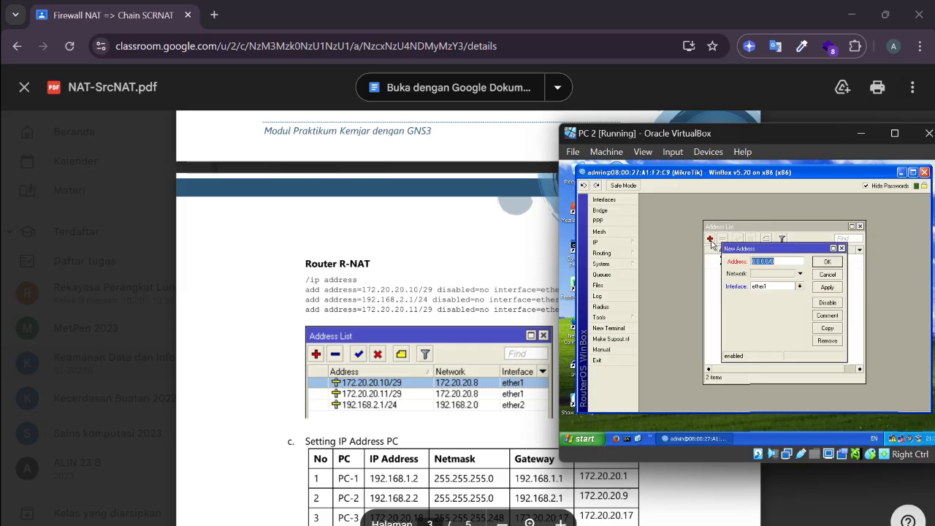
type("192.168.2.1/24")
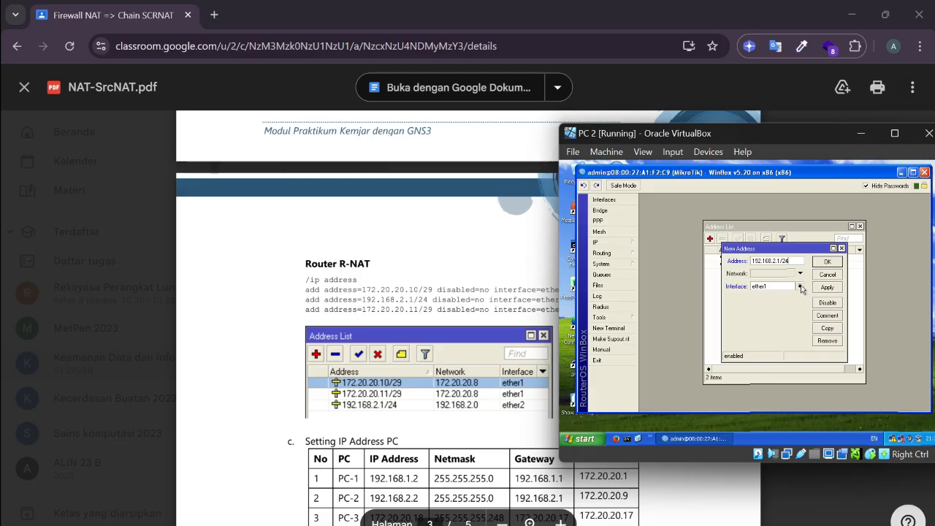
left_click(799, 285)
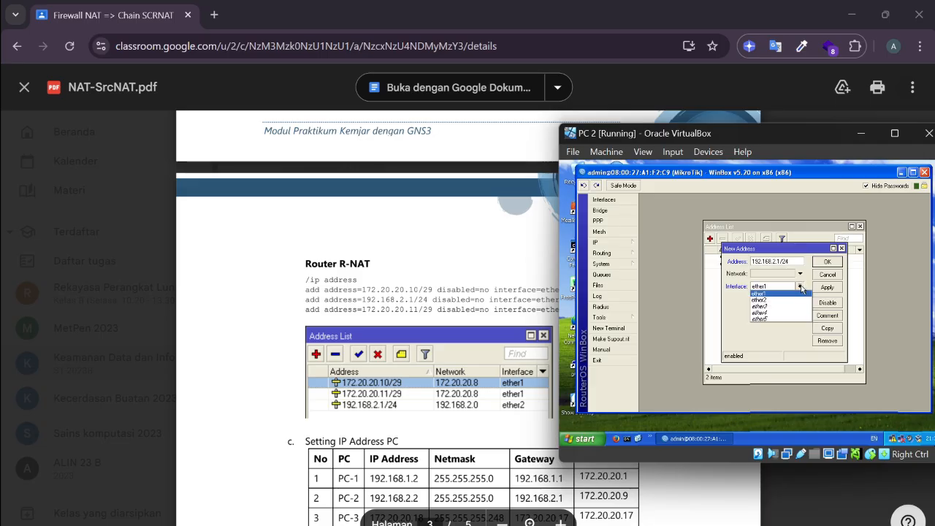
left_click(802, 300)
left_click(833, 262)
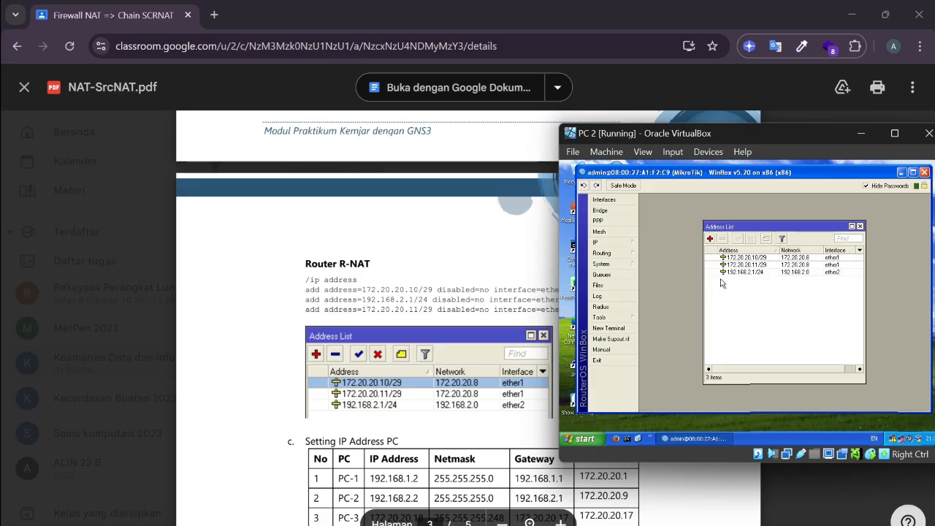
- Examine the full topology diagram in the PDF, moving the PC 2 window out of its way
scroll(453, 307, "up", 20)
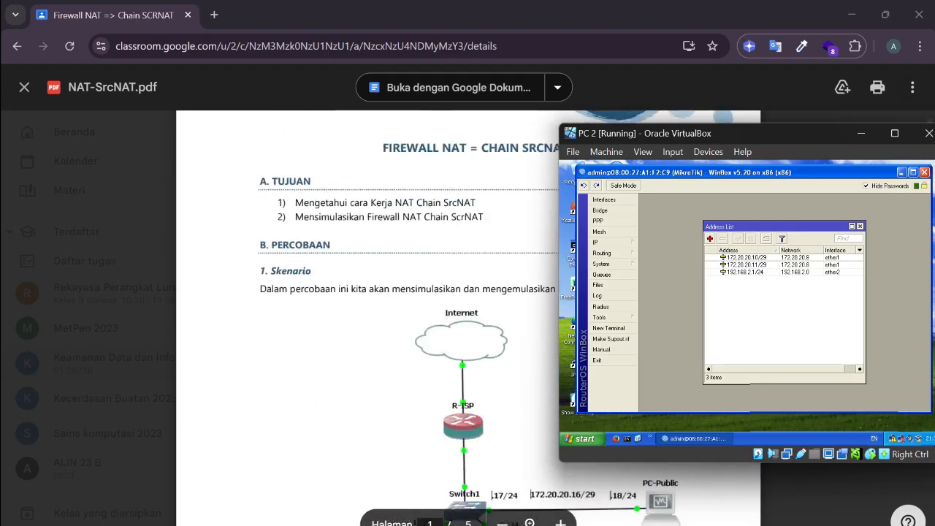
scroll(453, 307, "down", 2)
scroll(453, 307, "down", 3)
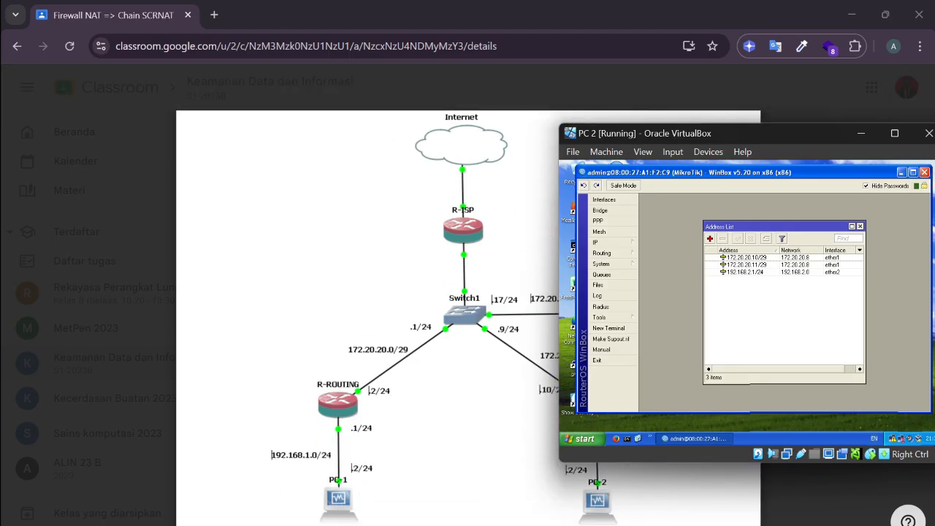
left_click_drag(685, 136, 849, 193)
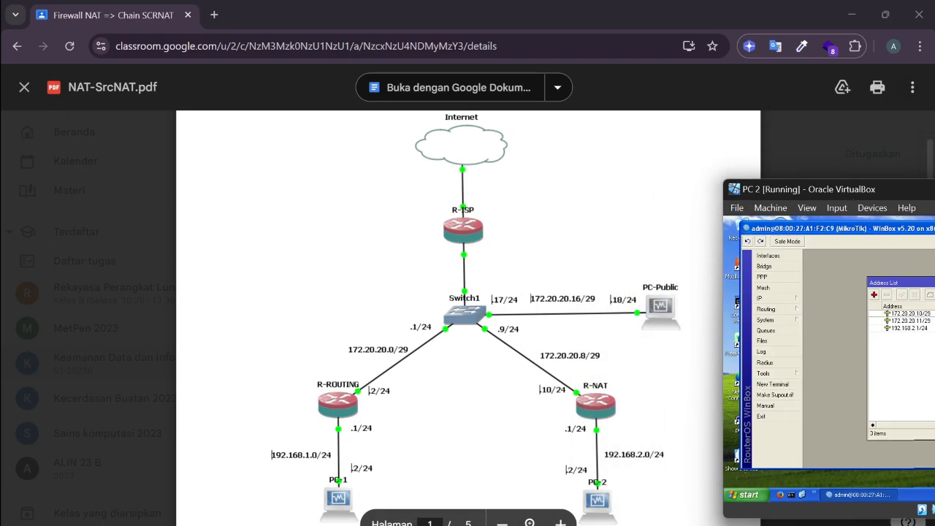
- Read through the lab guide from the topology diagram to the PC IP address table on page 3
scroll(468, 307, "down", 1)
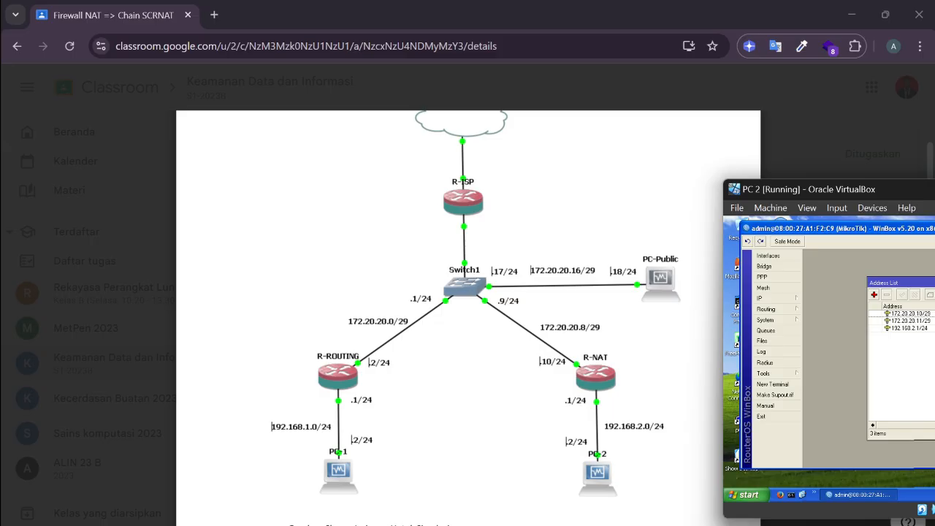
scroll(476, 314, "up", 1)
scroll(468, 314, "down", 1)
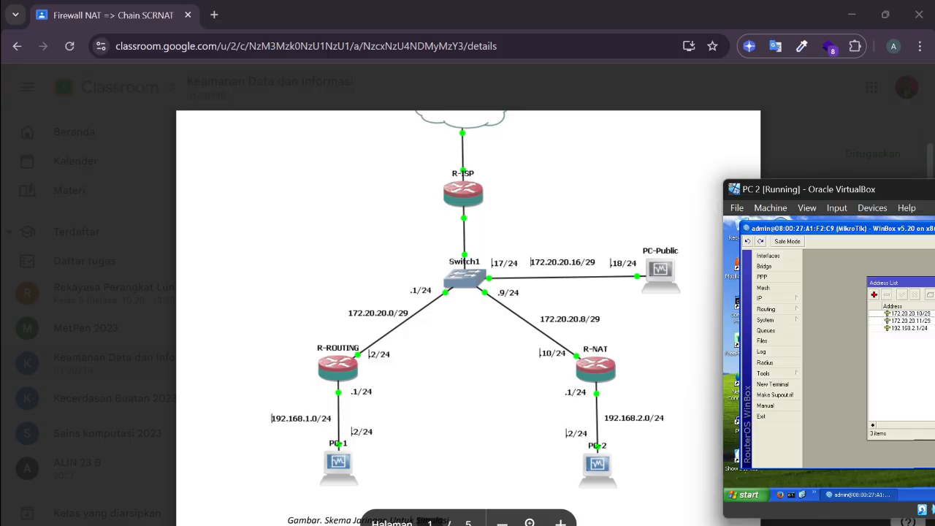
scroll(467, 314, "down", 6)
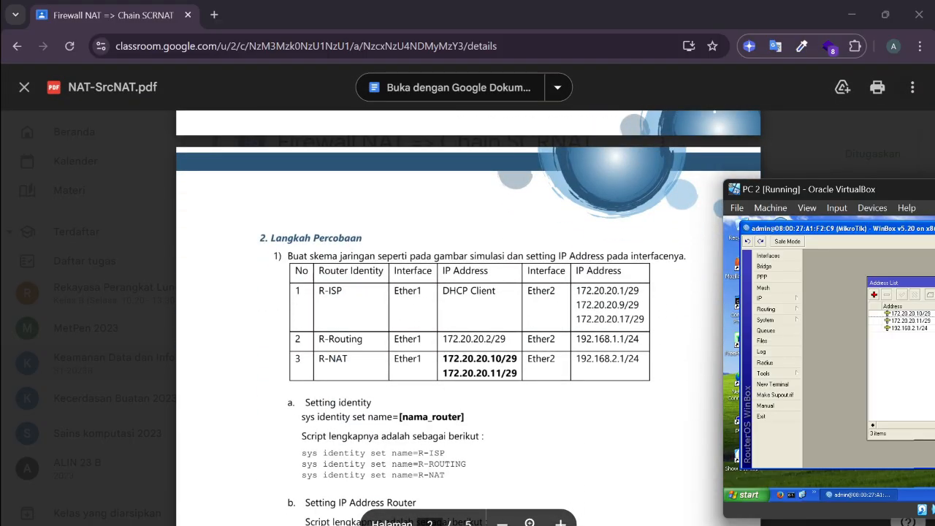
scroll(468, 314, "up", 2)
scroll(467, 314, "down", 7)
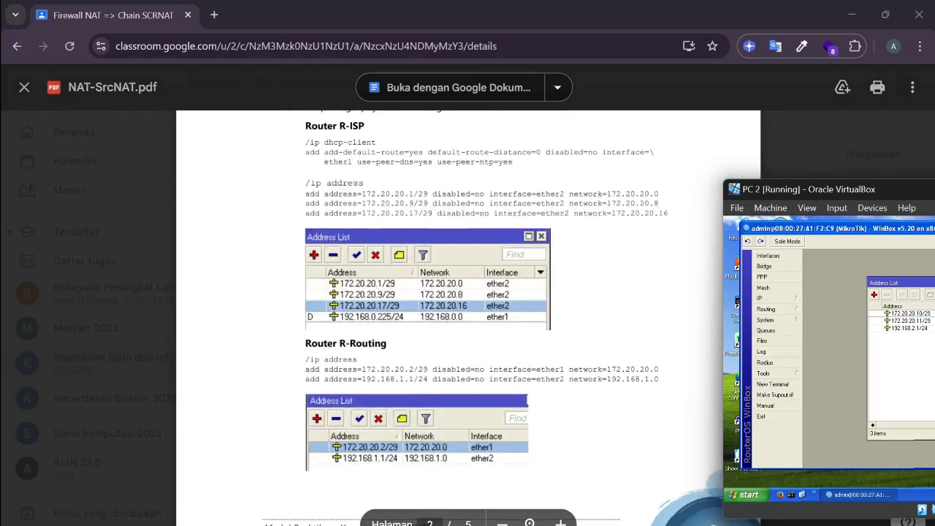
scroll(467, 314, "down", 3)
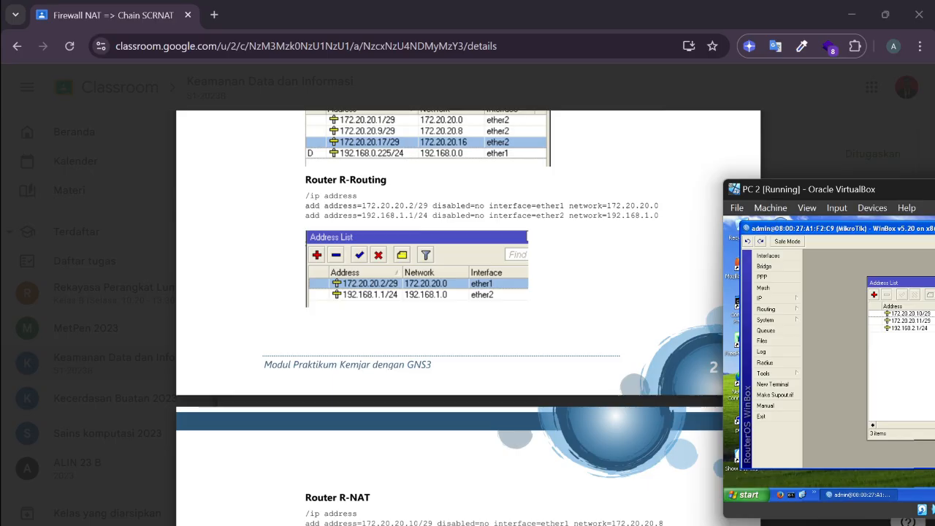
scroll(467, 314, "down", 7)
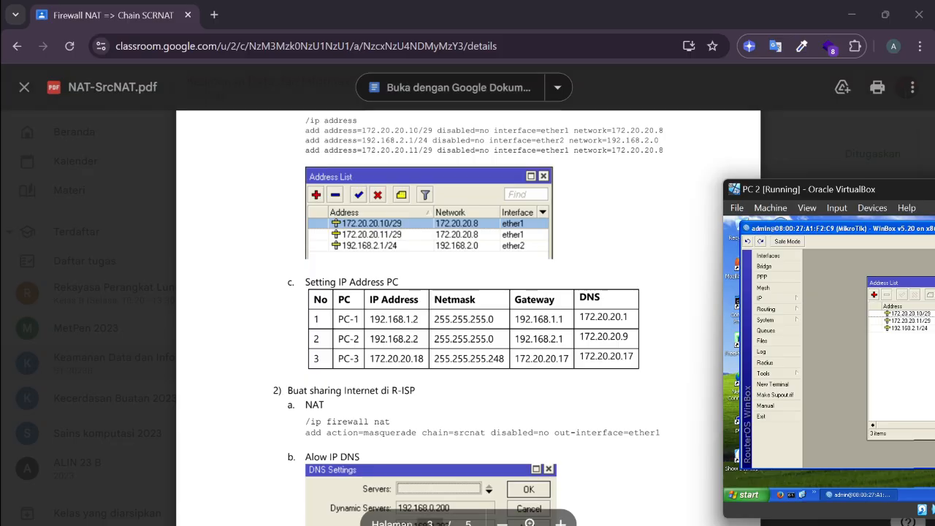
- In the PC 1 virtual machine, set the Local Area Connection's static IP address to 192.168.1.2 with subnet mask 255.255.255.0
mouse_move(584, 525)
left_click(671, 486)
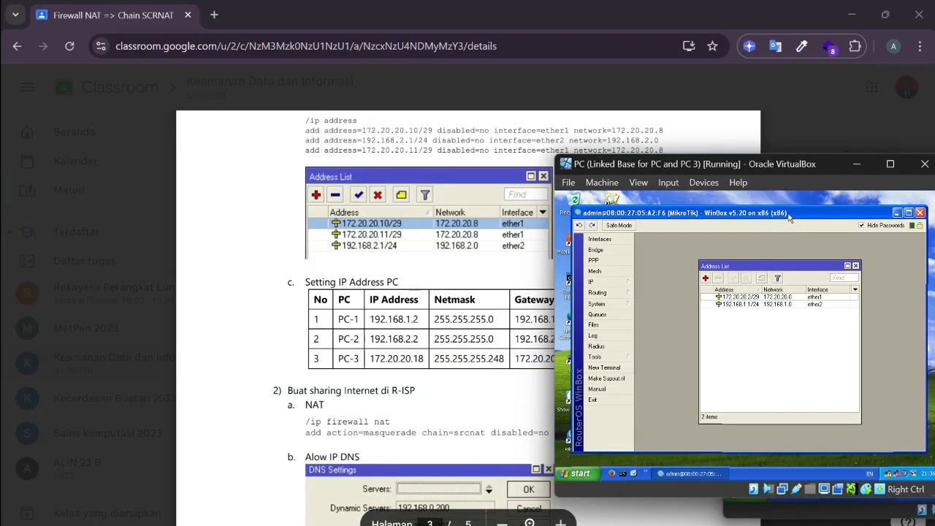
left_click(897, 213)
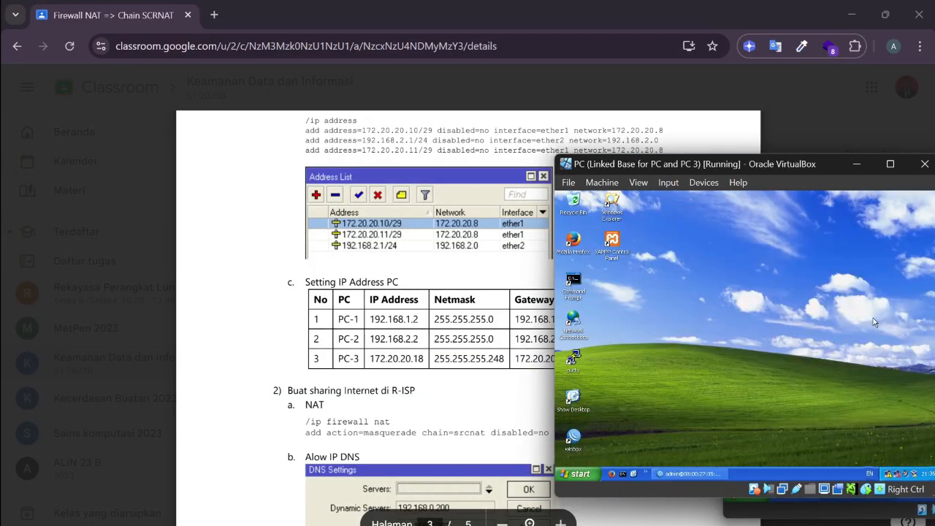
double_click(892, 471)
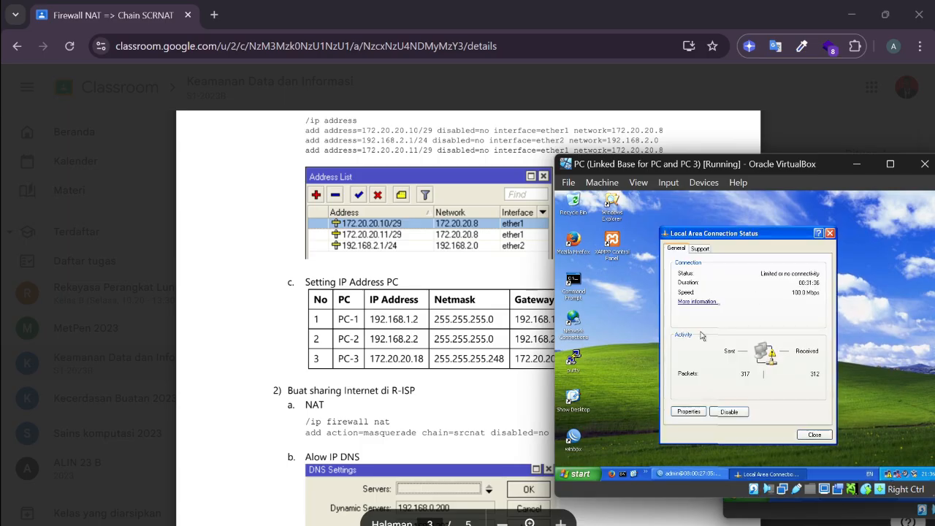
left_click(691, 412)
left_click(638, 306)
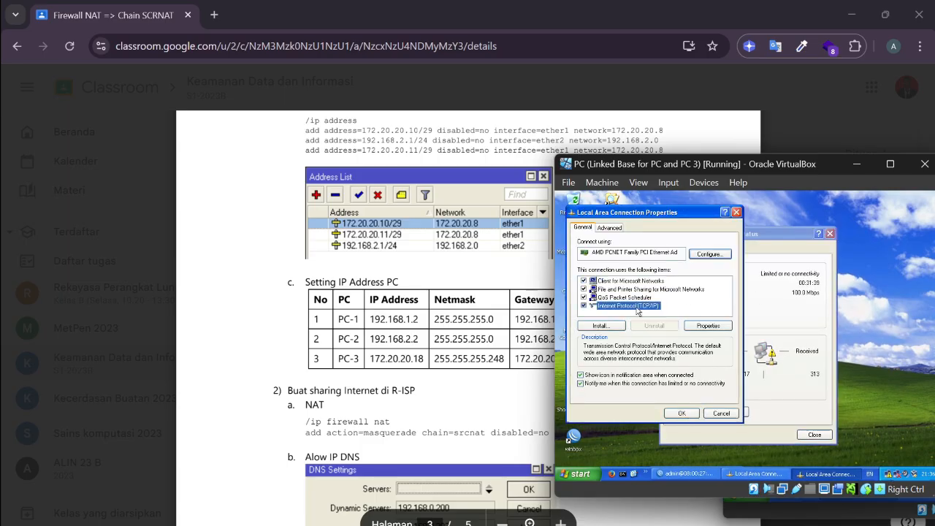
left_click(703, 330)
left_click(617, 318)
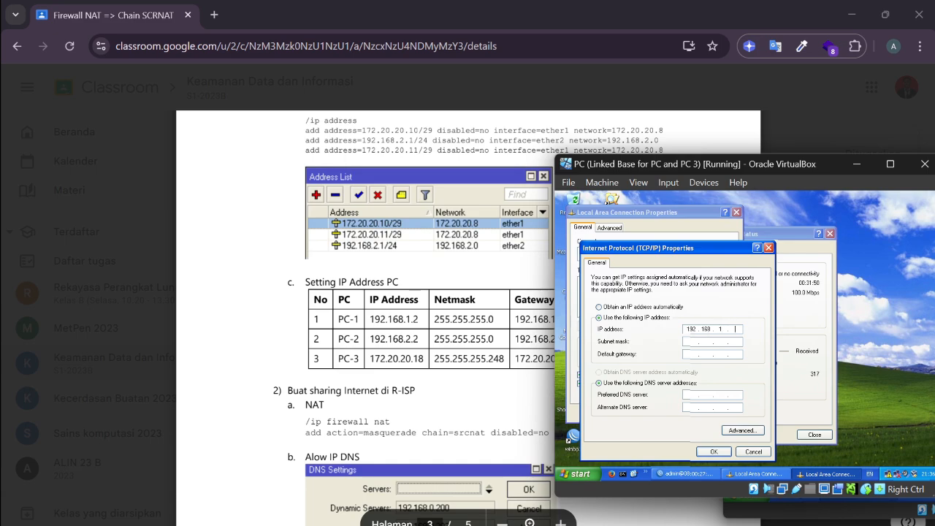
left_click(702, 341)
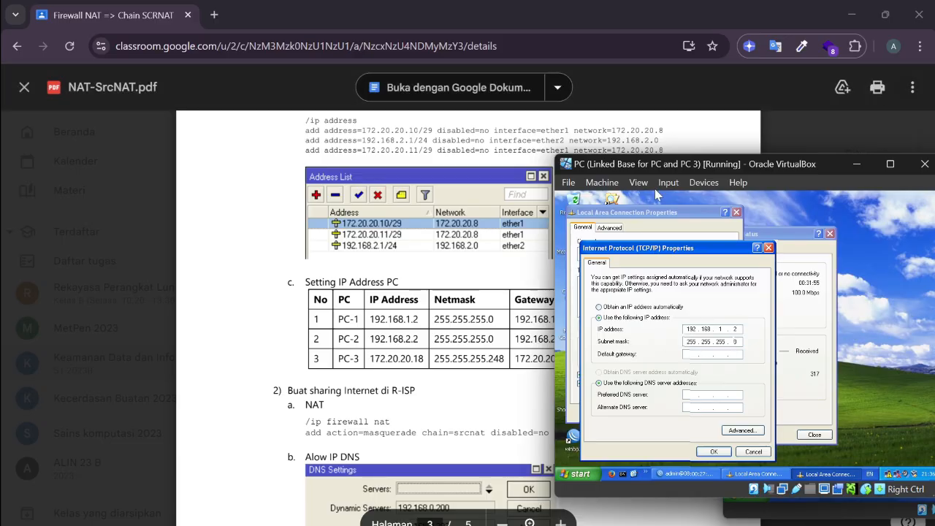
- Set PC 1's default gateway to 192.168.1.1 and preferred DNS server to 172.20.20.1, apply the settings and close the connection status
left_click_drag(679, 164, 764, 150)
left_click(782, 340)
type("192 . ")
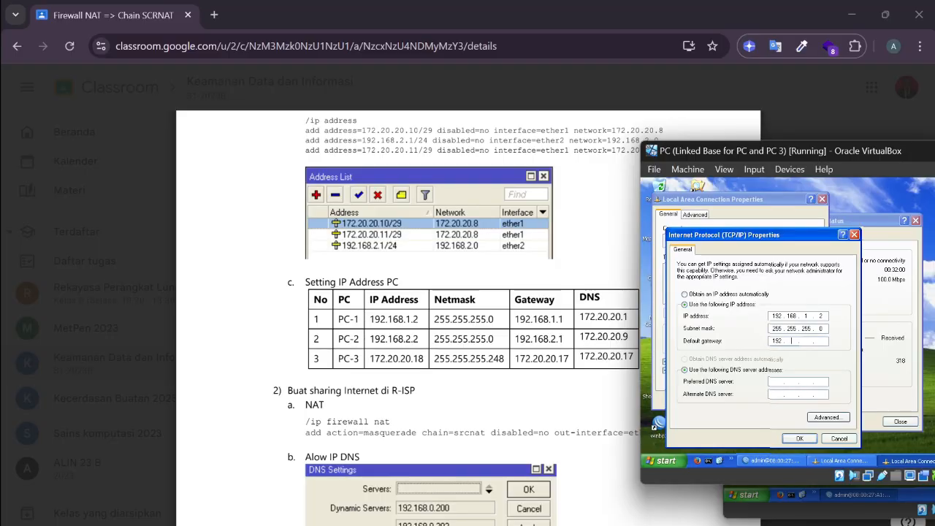
type("168 . 1 . 1")
left_click(780, 382)
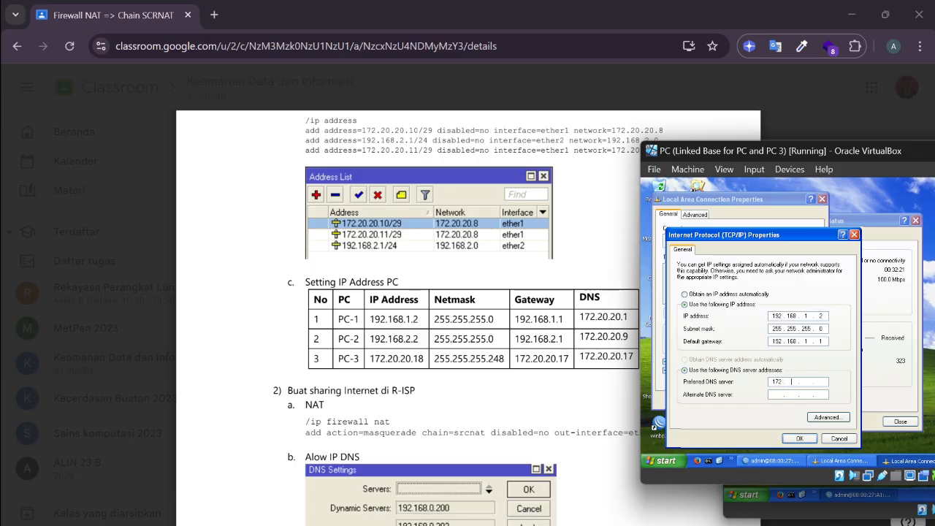
type("172 . 20 . 20")
left_click(799, 438)
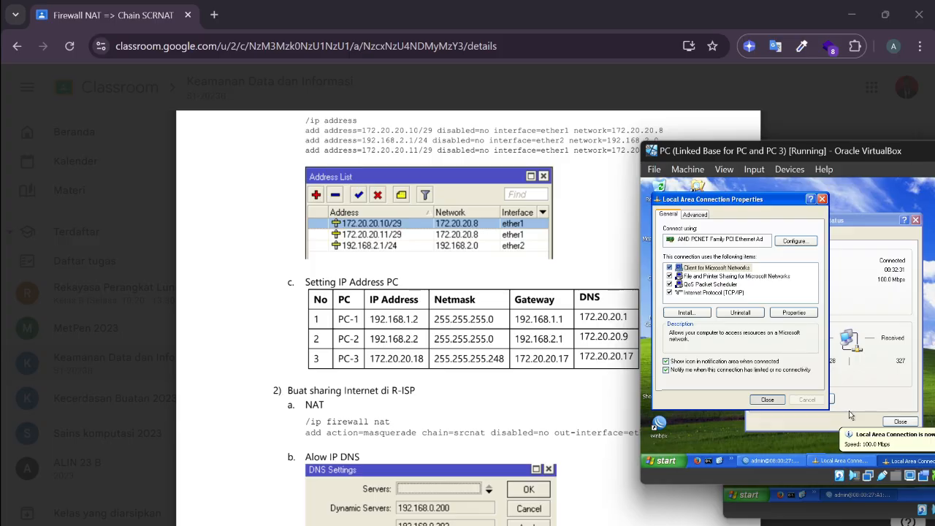
left_click(900, 422)
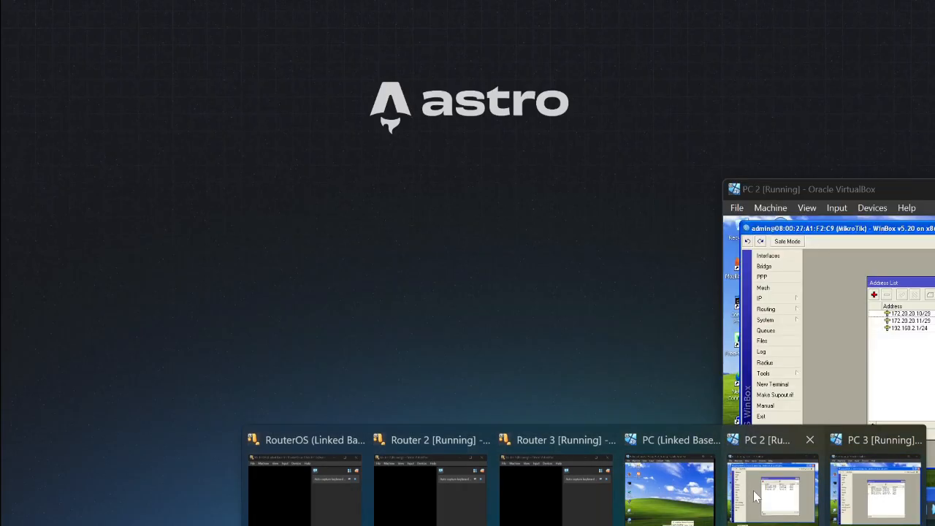
- Switch to the PC 2 virtual machine, open its Local Area Connection properties and minimize the PC 1 window
left_click(774, 482)
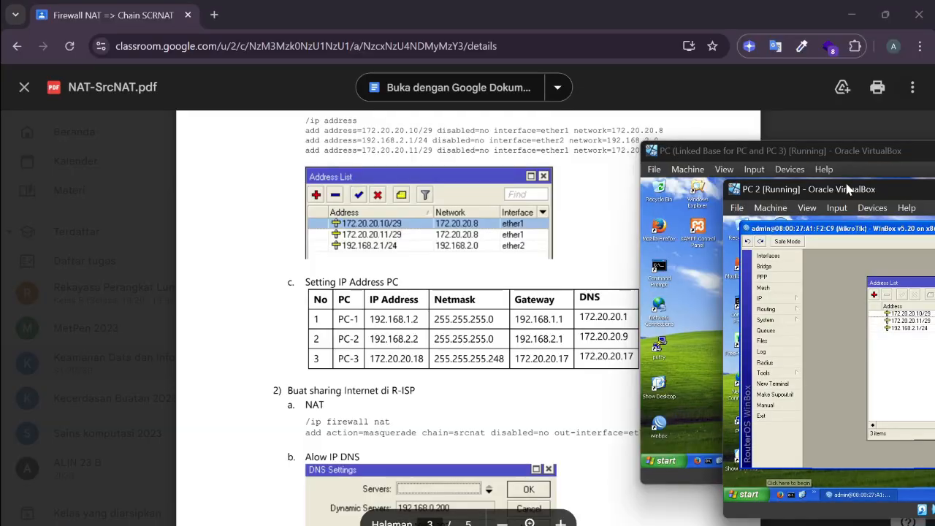
left_click_drag(847, 190, 653, 89)
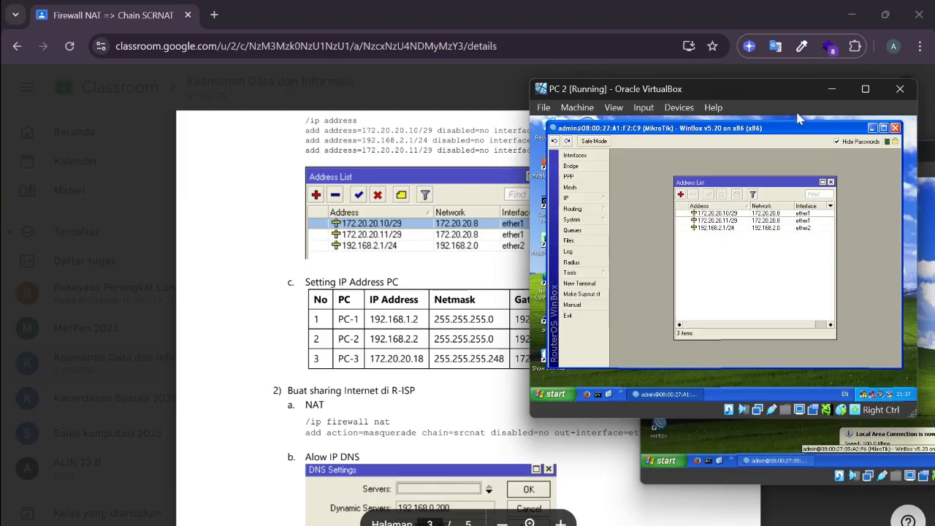
double_click(847, 395)
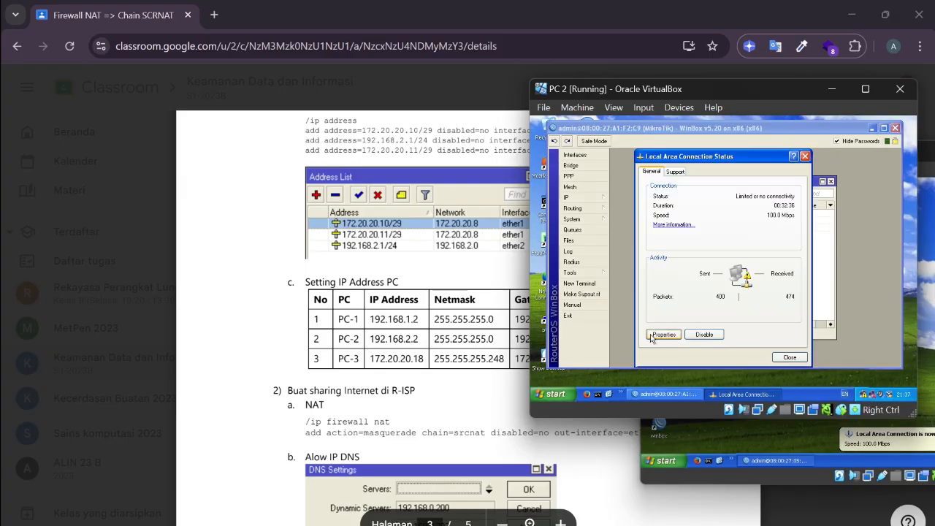
left_click(653, 336)
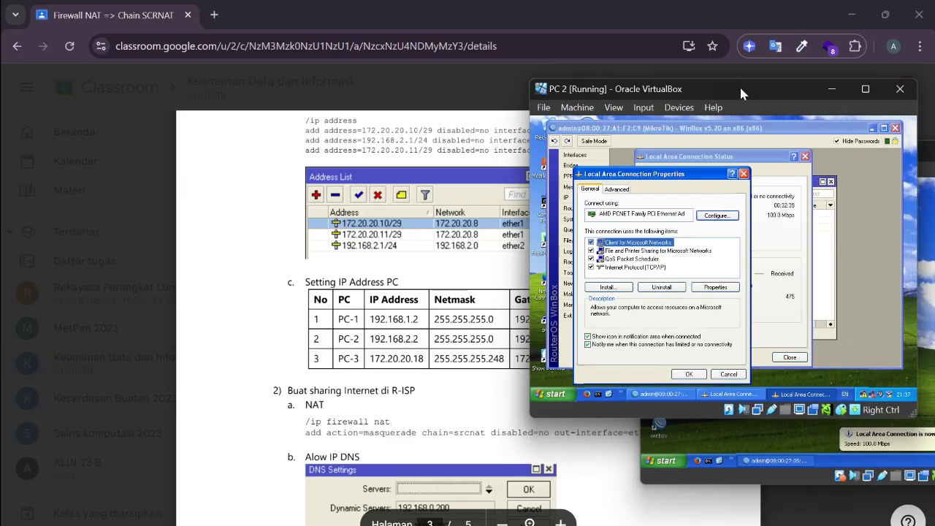
left_click_drag(739, 85, 429, 124)
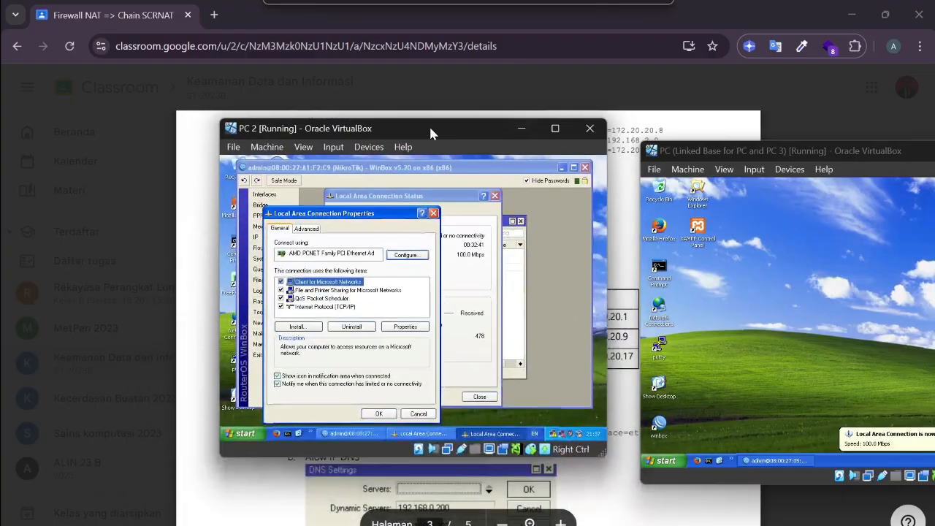
left_click_drag(776, 157, 658, 171)
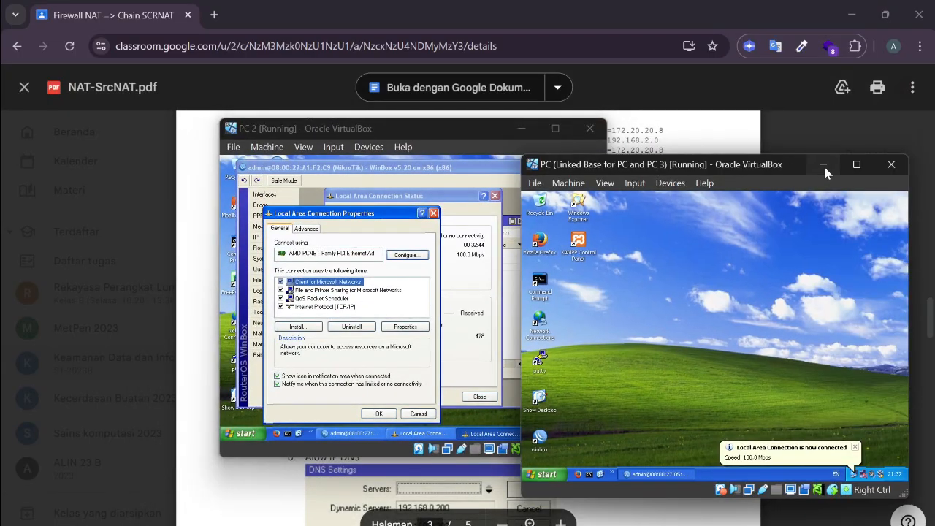
left_click(823, 165)
left_click_drag(495, 123, 933, 91)
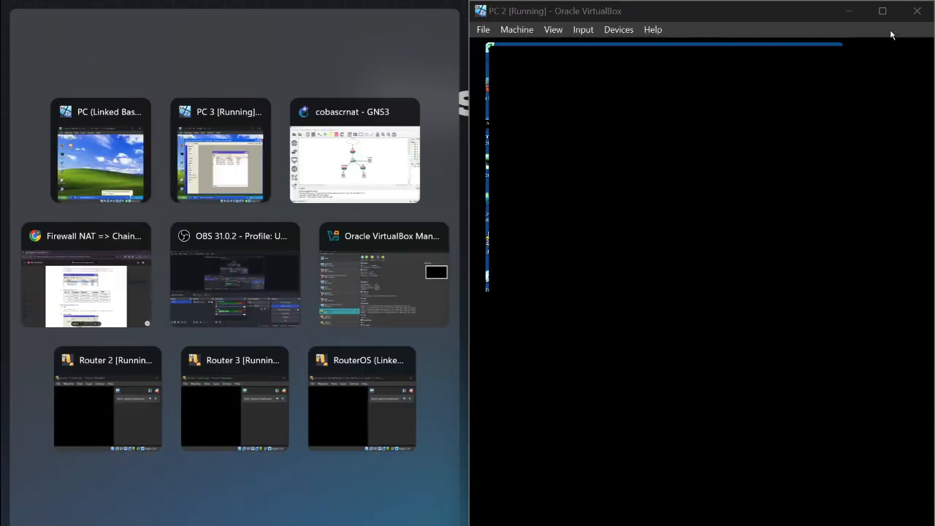
left_click(850, 15)
left_click(850, 14)
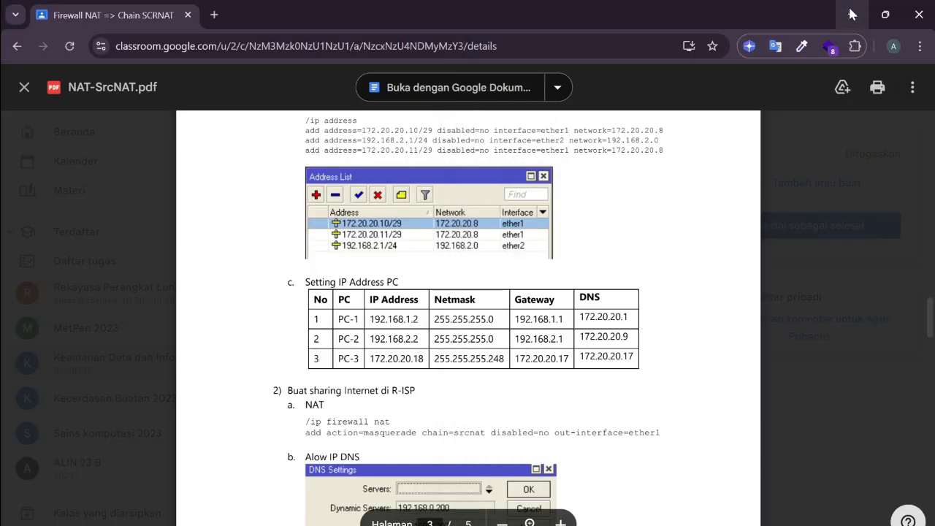
mouse_move(595, 525)
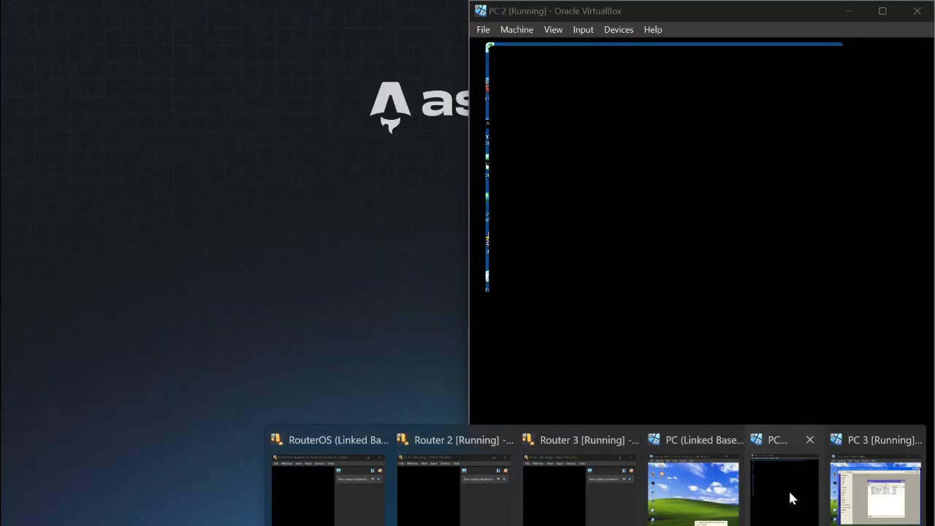
left_click(789, 493)
left_click(883, 13)
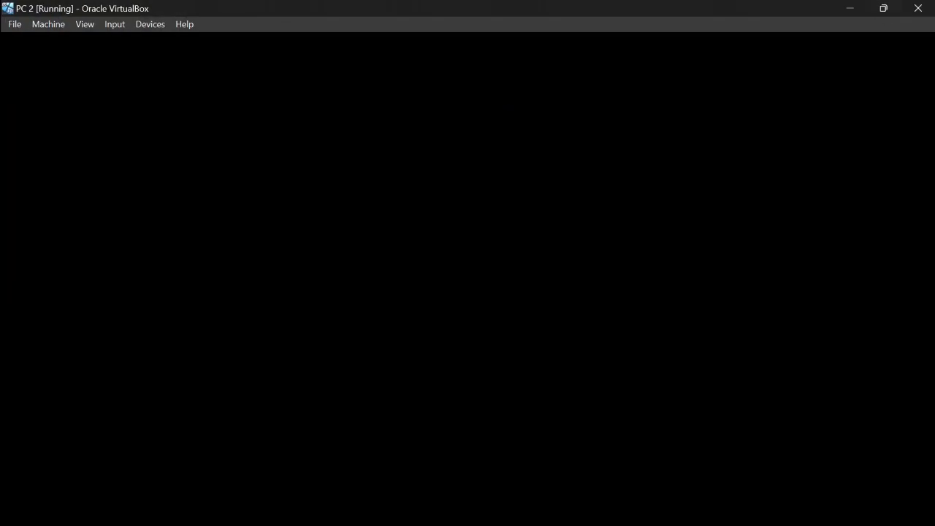
left_click(882, 9)
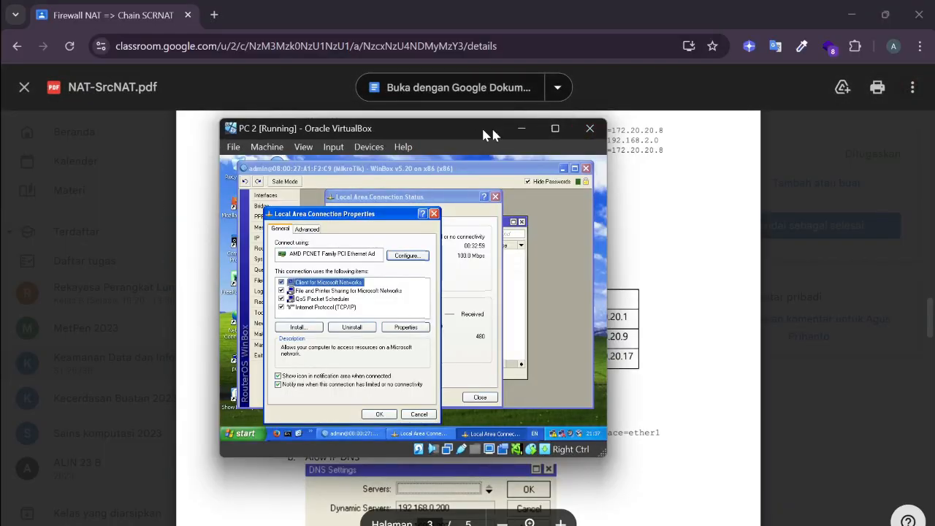
- Move PC 2's window off the guide's table and set its static IP address to 192.168.2.2 with subnet mask 255.255.255.0
left_click_drag(490, 129, 892, 108)
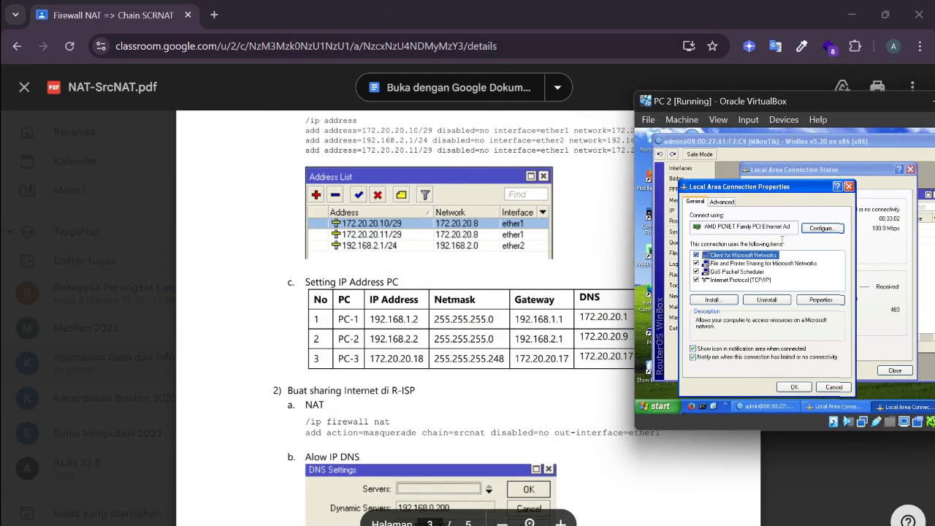
left_click(737, 279)
left_click(816, 300)
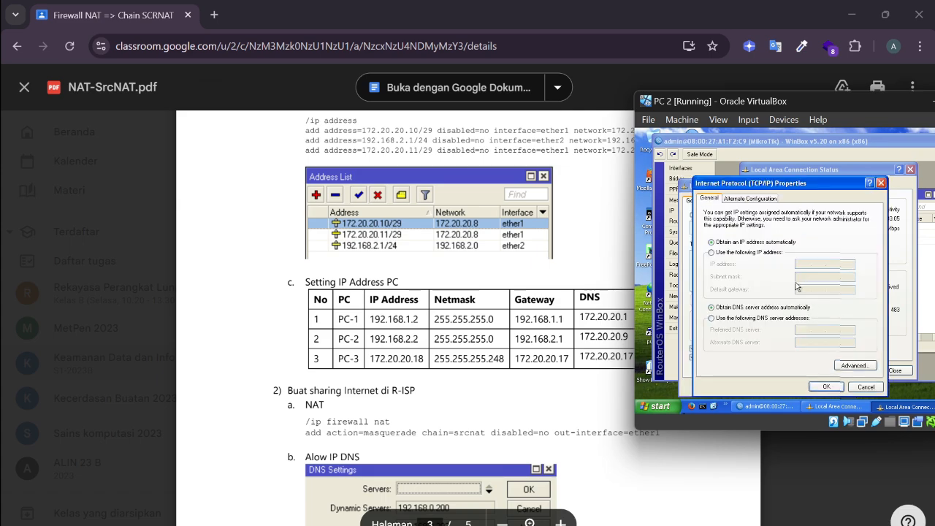
left_click(747, 253)
left_click(809, 265)
type("192.")
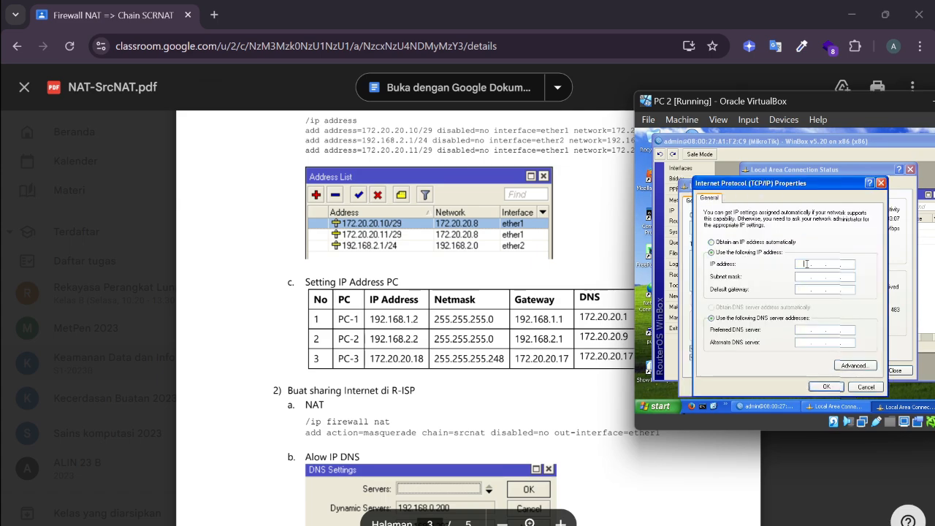
type("168.2.2")
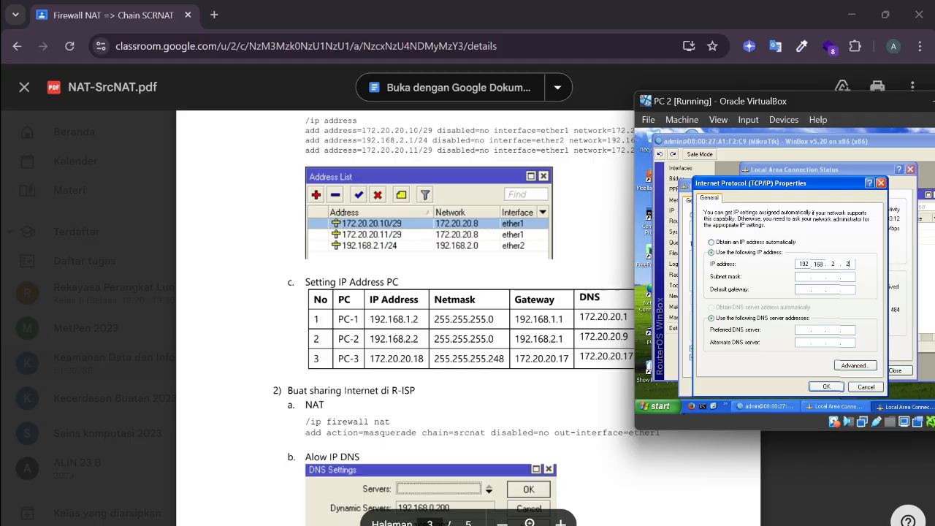
left_click(818, 277)
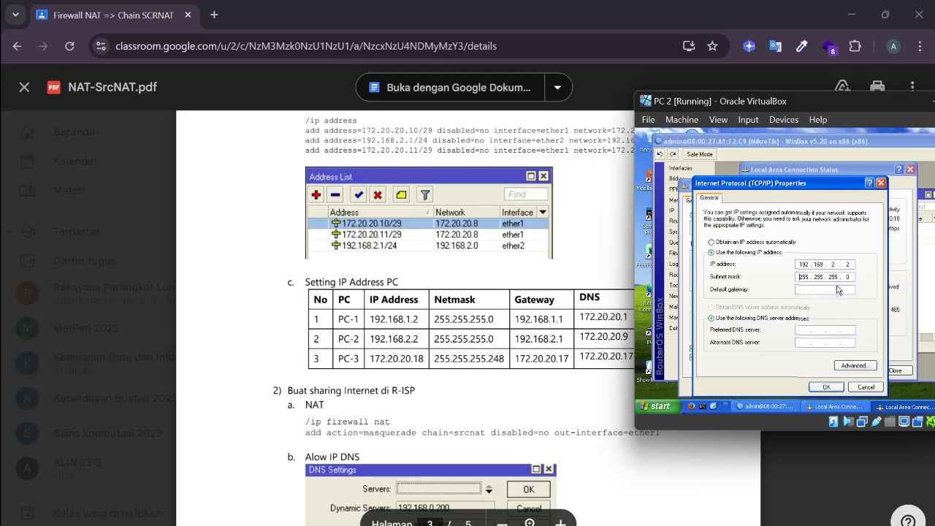
- Set PC 2's default gateway to 192.168.2.1 and preferred DNS server to 172.20.20.9, apply the settings and close the connection status
left_click(803, 290)
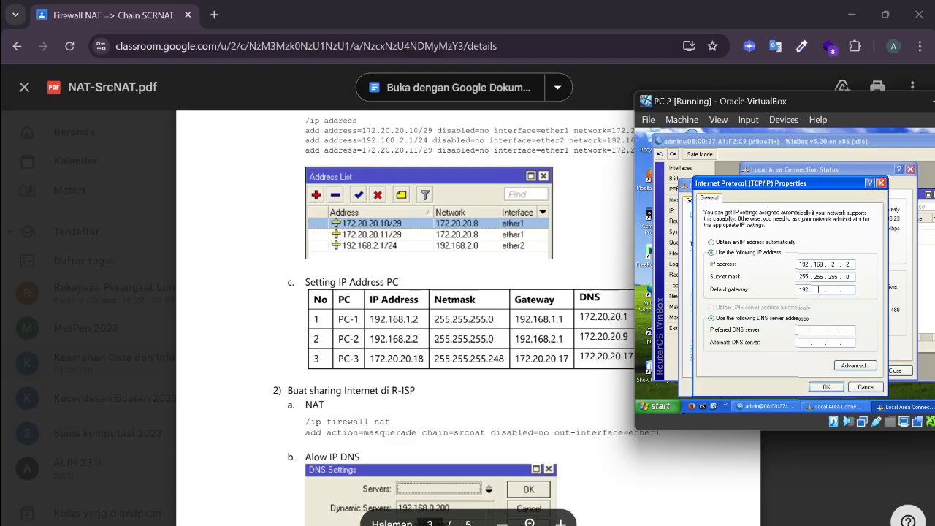
type("192 . 168 . 2 . 2")
left_click(808, 330)
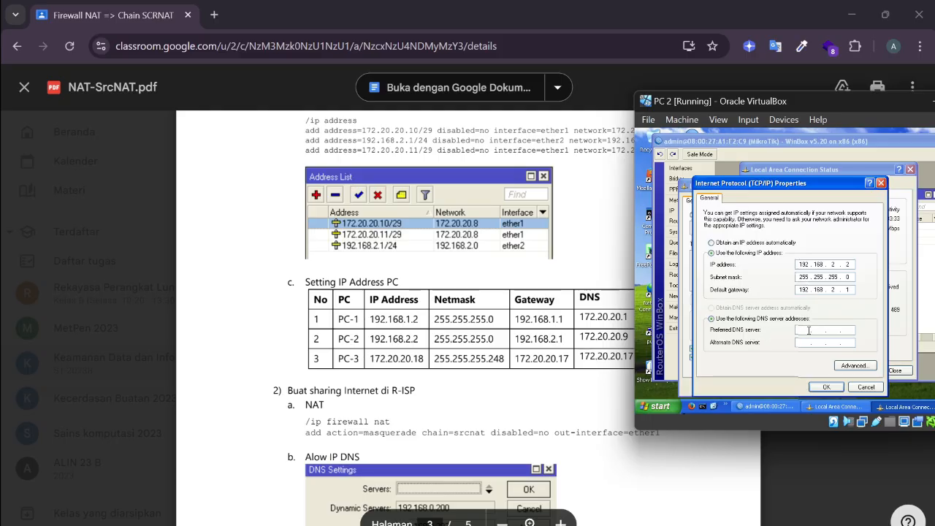
type("172 . 20 . 20 . 9")
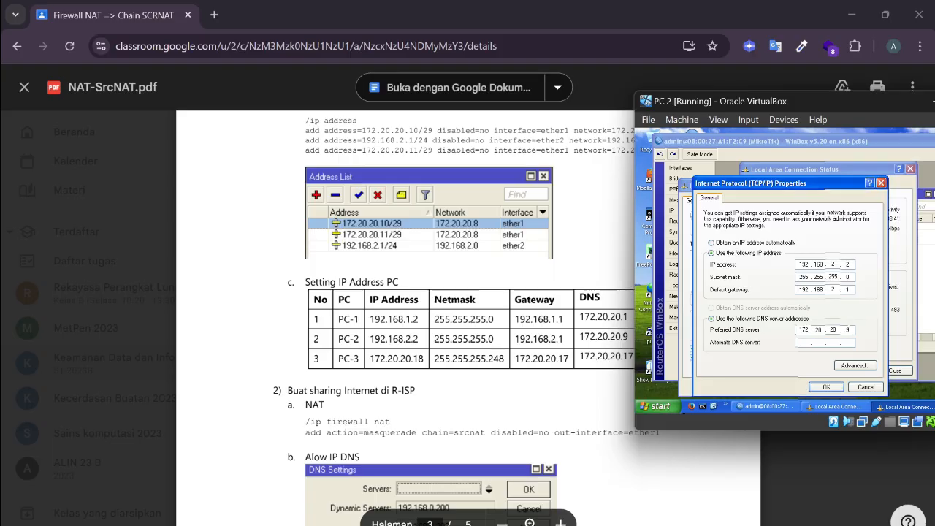
left_click(827, 386)
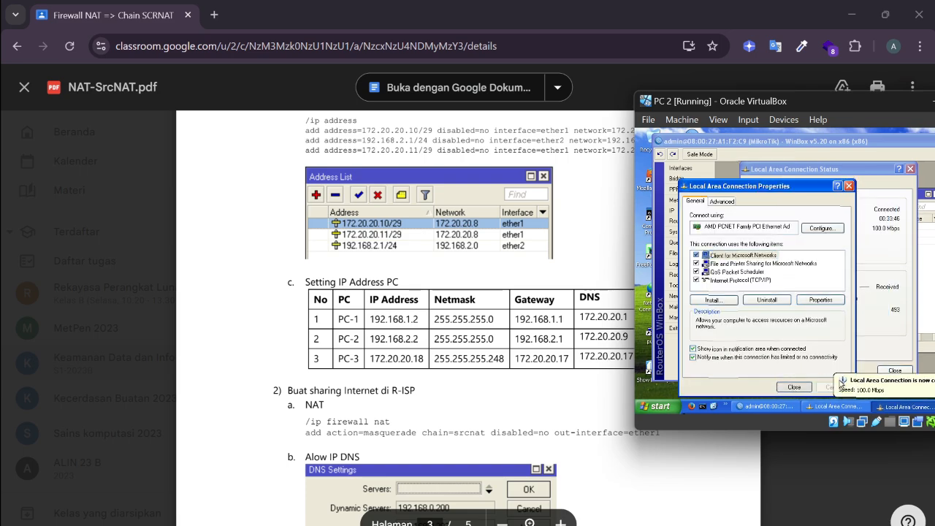
left_click(888, 369)
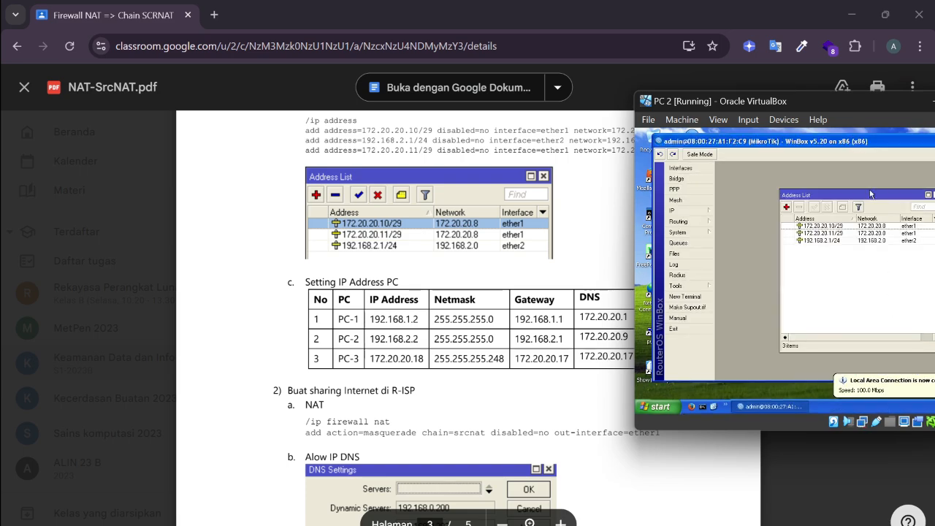
- Switch to the PC 3 virtual machine and open the TCP/IP properties of its Local Area Connection
mouse_move(584, 524)
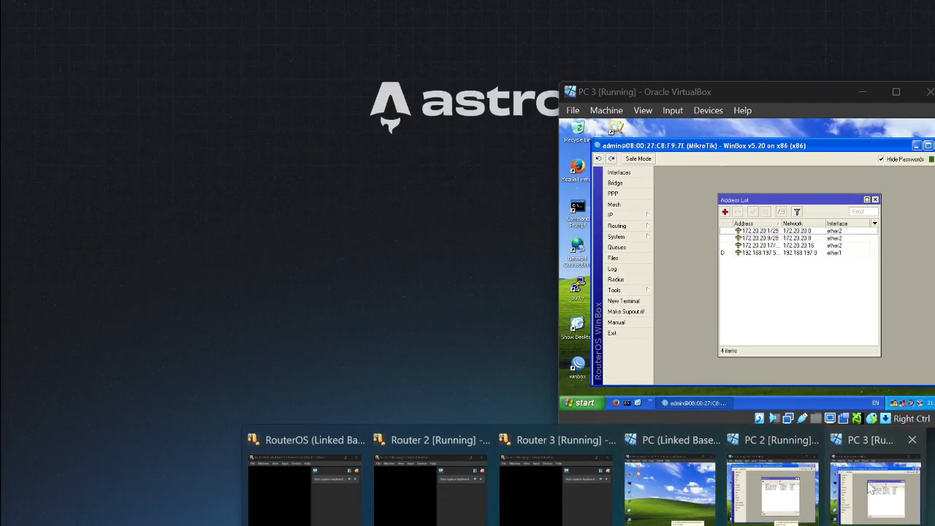
left_click(880, 500)
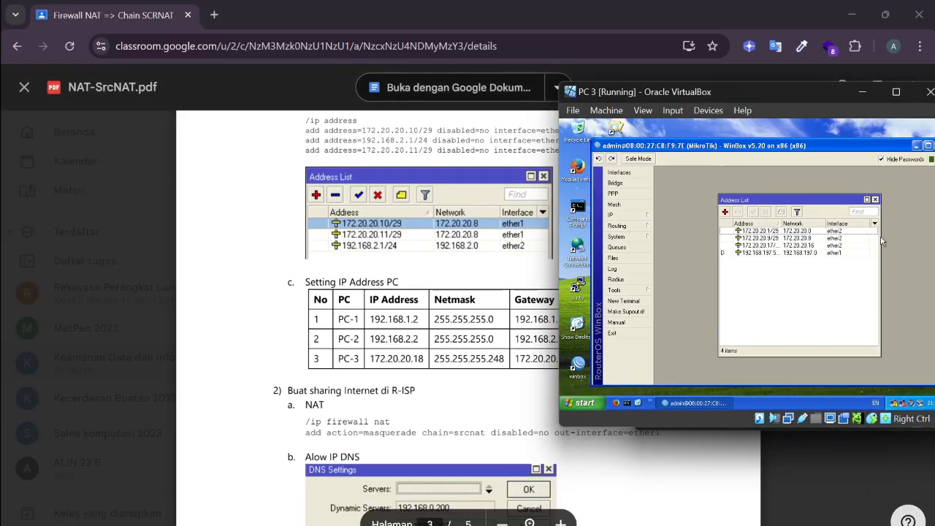
double_click(895, 405)
left_click(693, 342)
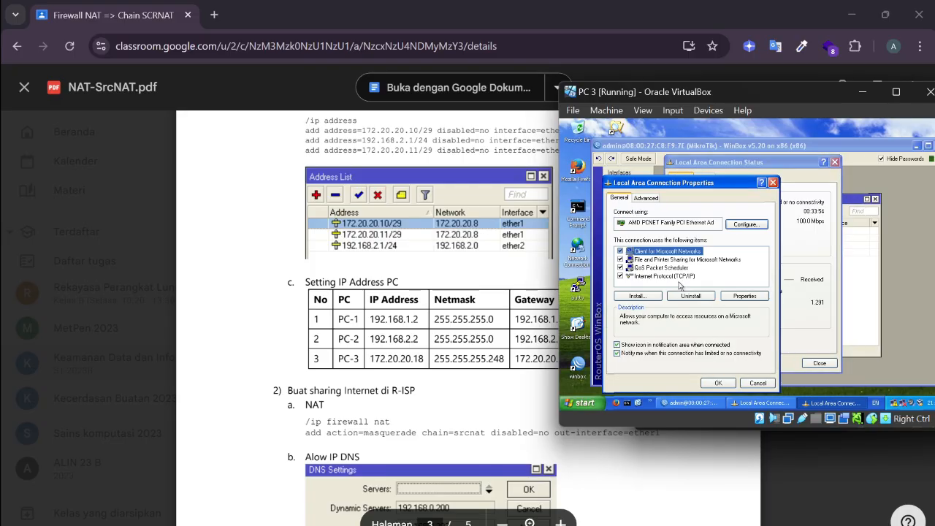
left_click(678, 277)
left_click(744, 296)
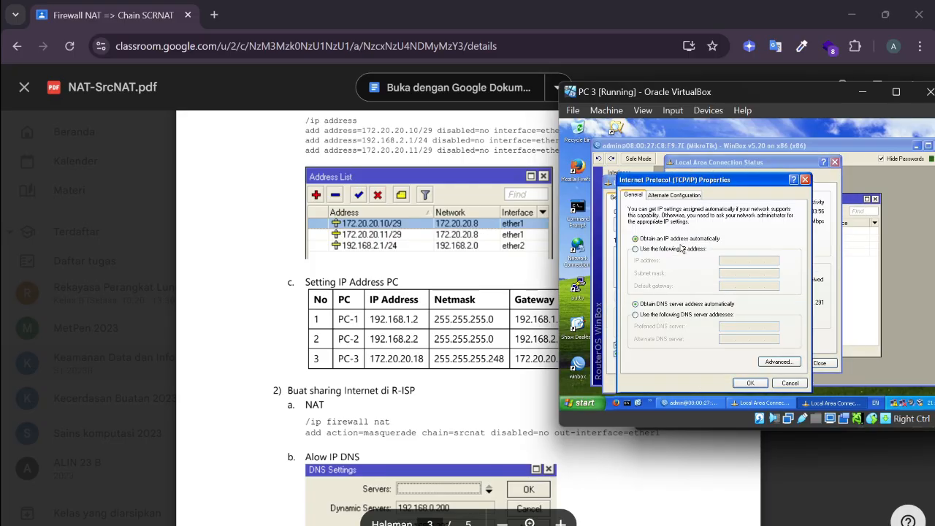
- Give PC 3 the static IP address 172.20.20.18, subnet mask 255.255.255.248 and default gateway 172.20.20.17
left_click(682, 249)
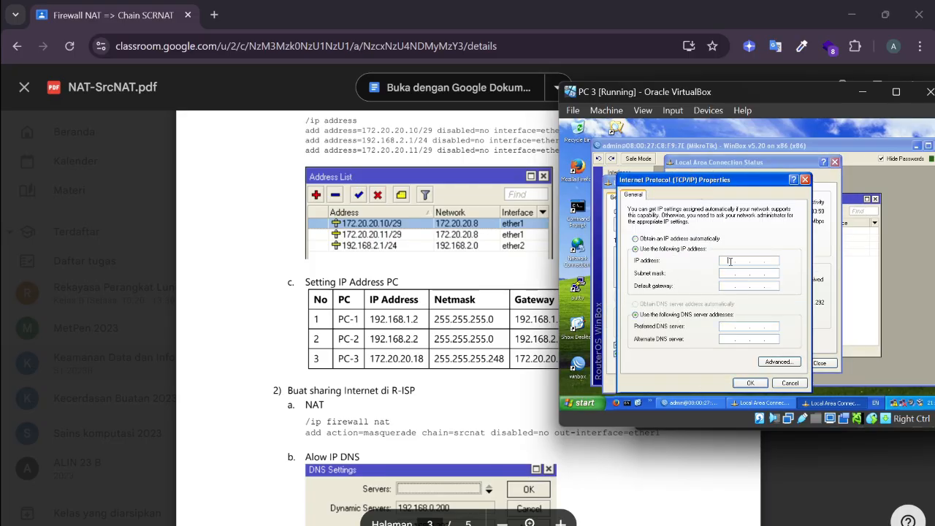
left_click(729, 261)
type("172 . 20 . 20 . 18")
left_click(776, 273)
type("255 . 255 . 255 . 241720 . 20 . 1")
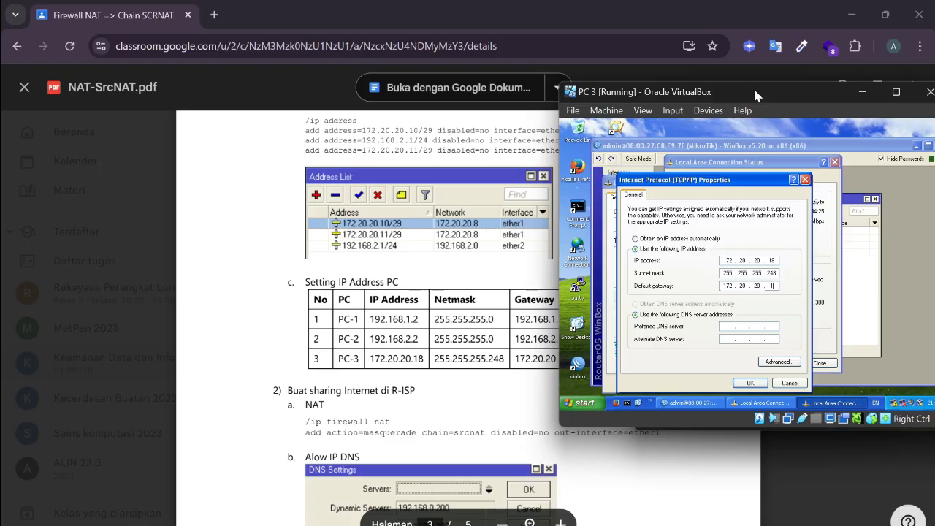
- Move PC 3's window off the guide's DNS column, set the preferred DNS server to 172.20.20.17 and apply the connection settings
left_click_drag(753, 86, 821, 101)
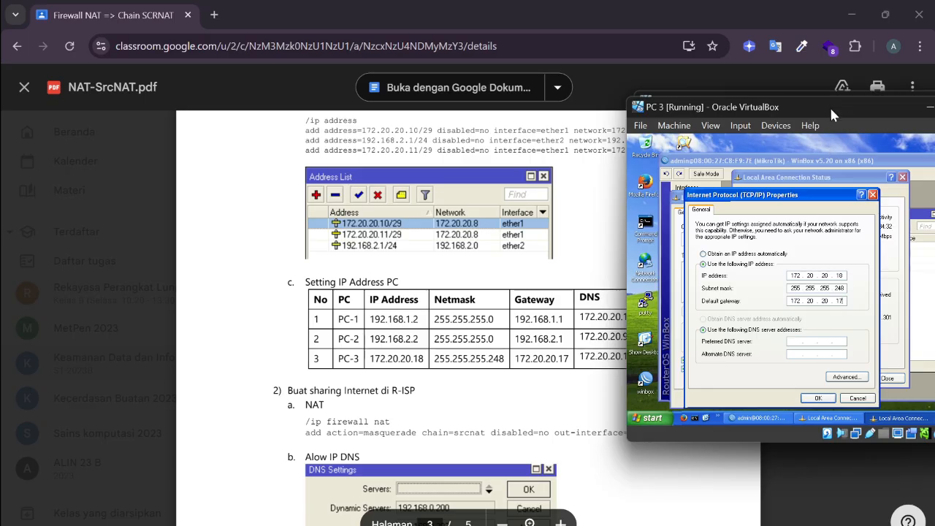
mouse_move(829, 106)
left_mouse_down()
mouse_move(859, 128)
mouse_move(842, 115)
left_mouse_up()
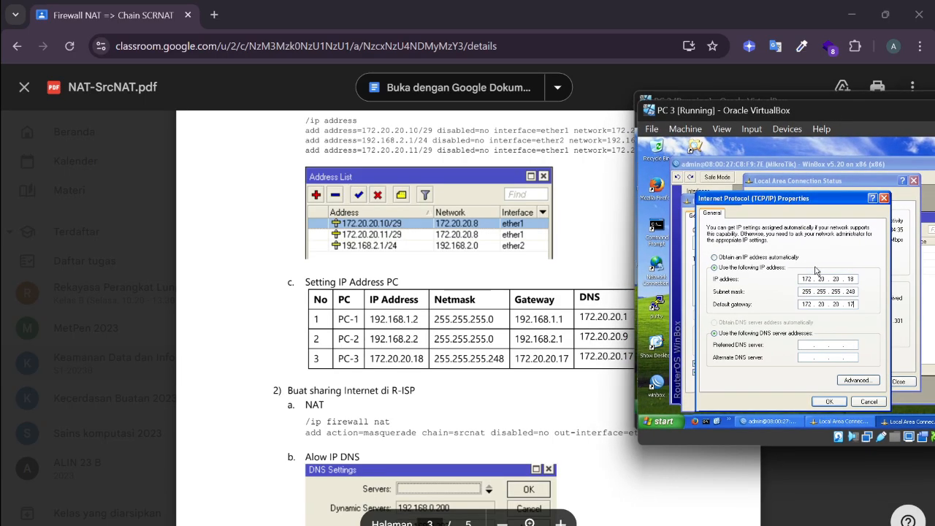
left_click(807, 344)
type("172 . 20 . 20 . 17")
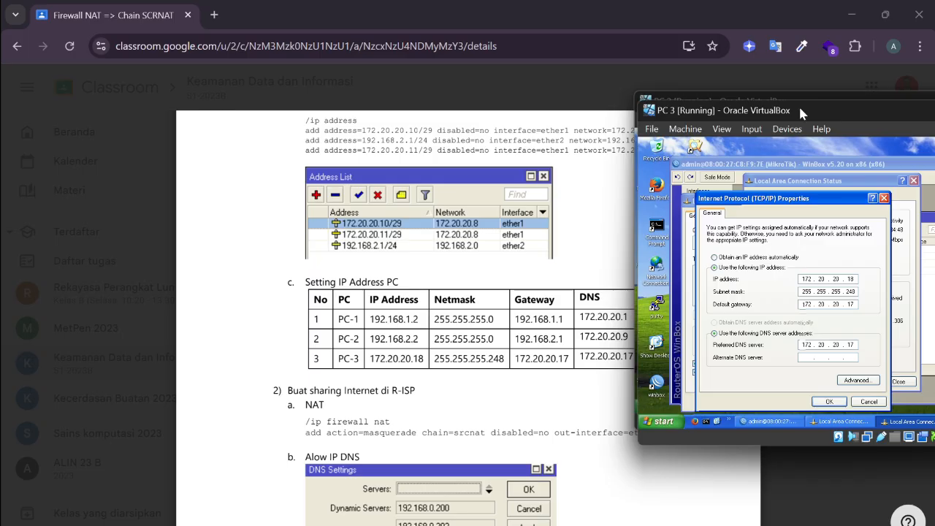
mouse_move(798, 105)
left_mouse_down()
mouse_move(822, 105)
mouse_move(786, 109)
left_mouse_up()
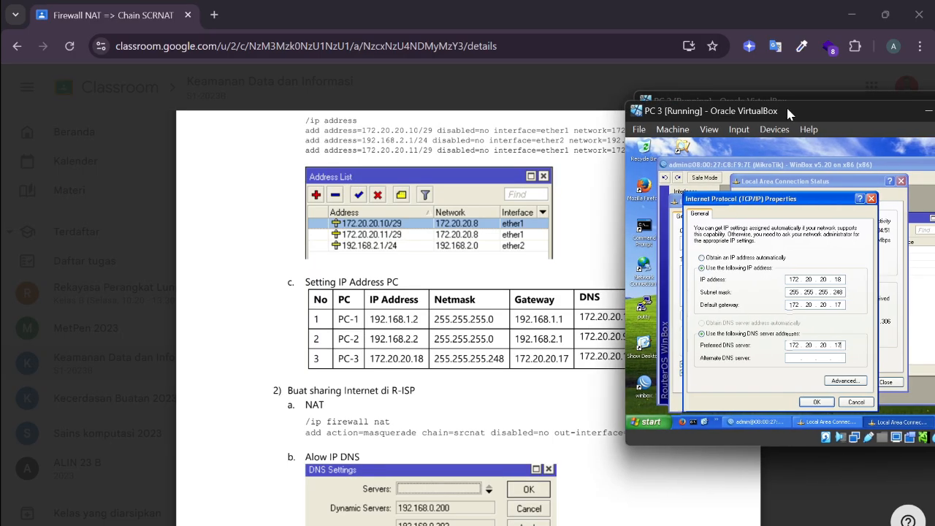
left_click(822, 403)
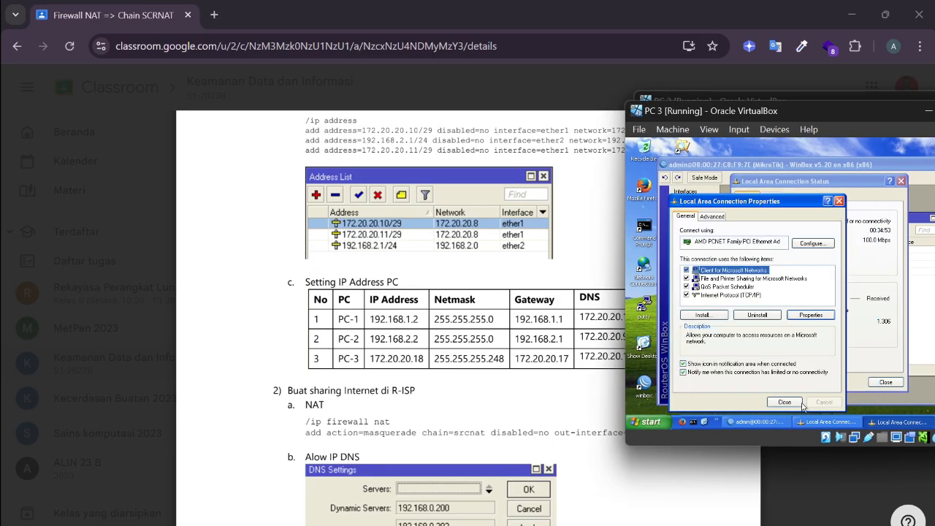
left_click(882, 383)
left_click(881, 383)
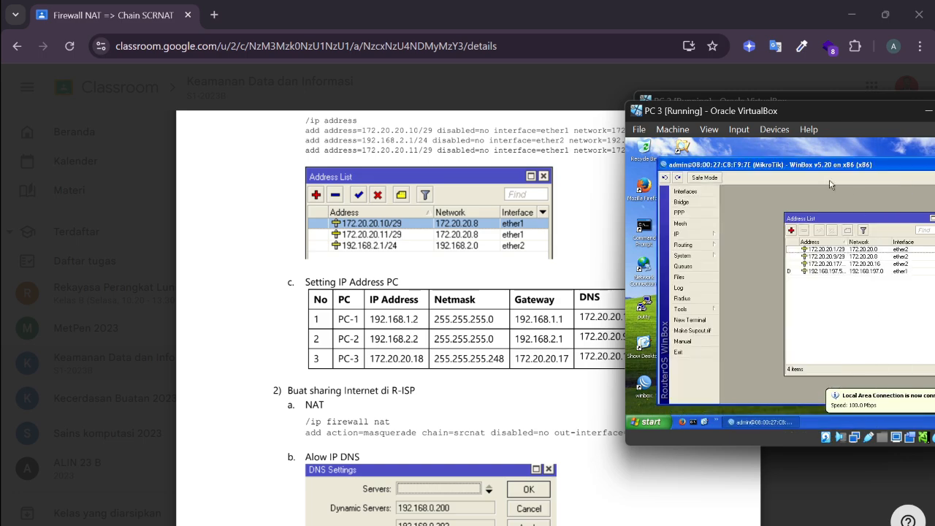
- Bring up the guide's NAT section, close the router's address list in PC 3's WinBox and open the firewall's NAT rules
scroll(468, 292, "up", 2)
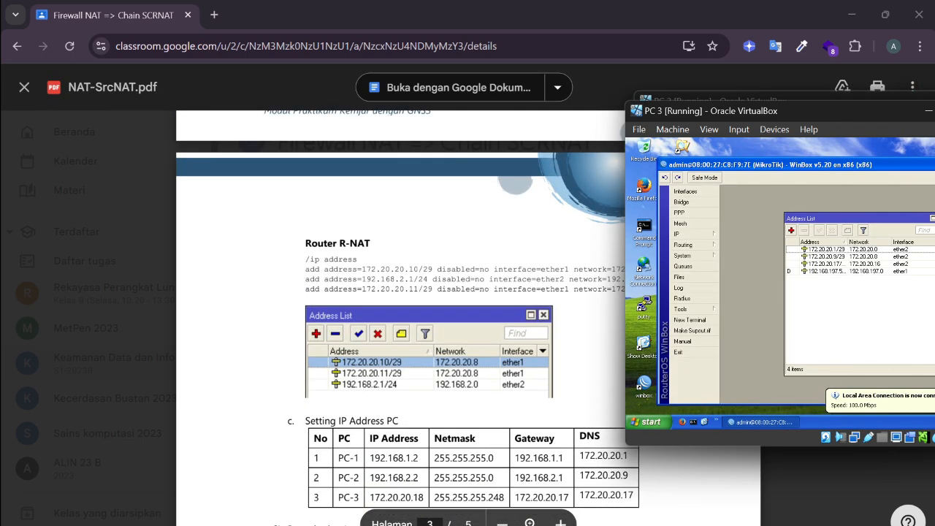
scroll(467, 292, "down", 4)
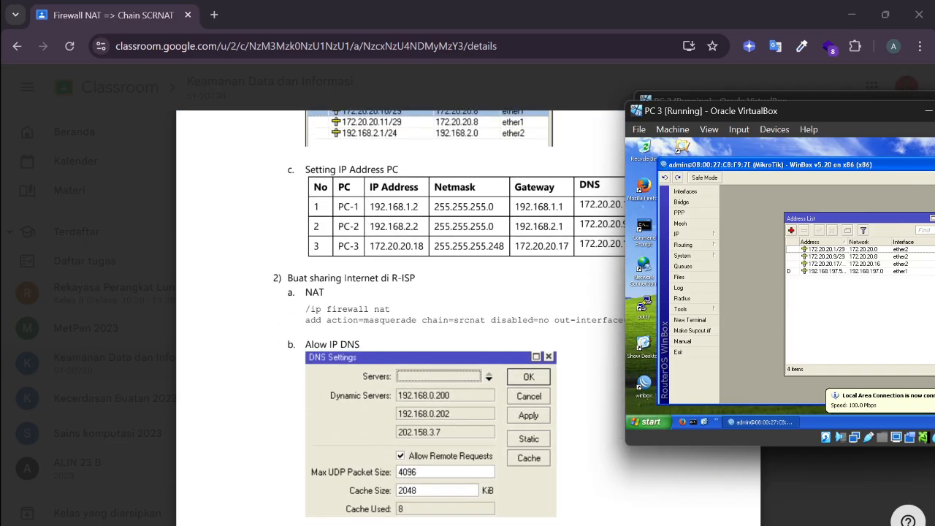
scroll(467, 315, "down", 1)
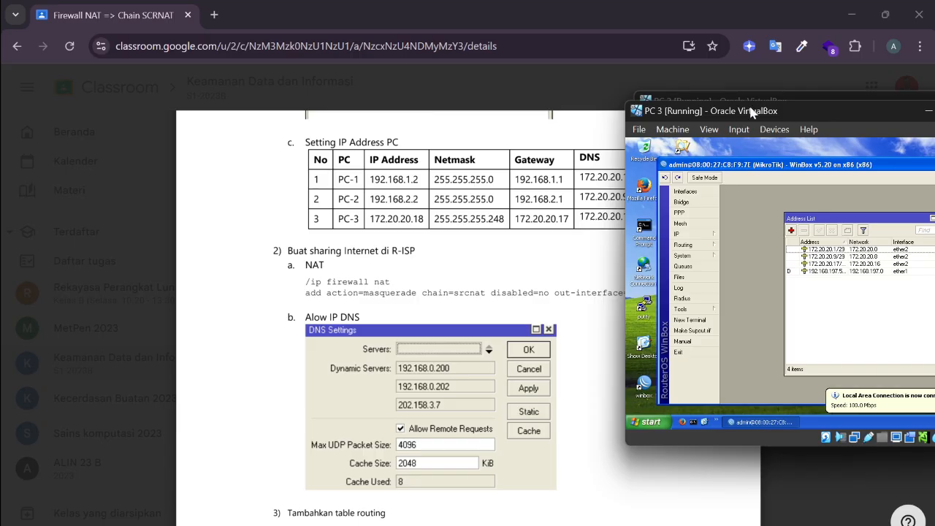
left_click_drag(776, 110, 729, 108)
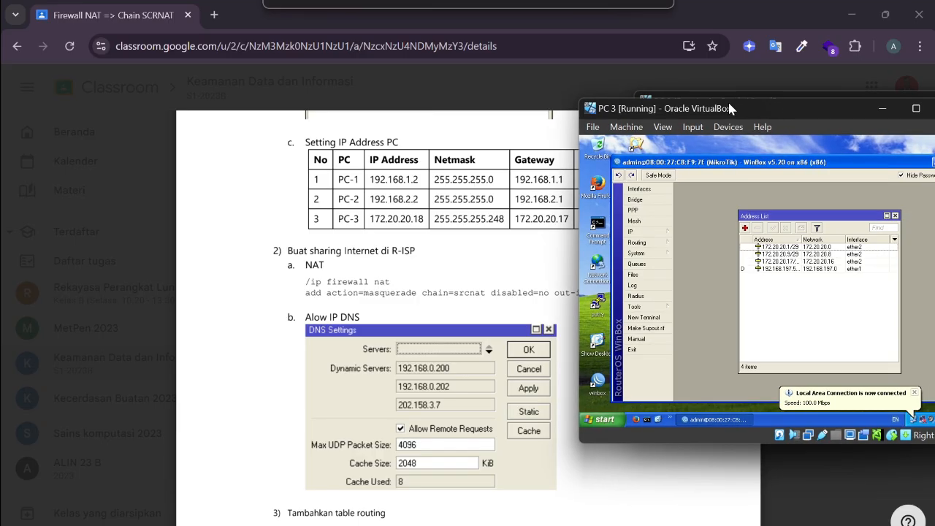
left_click(895, 215)
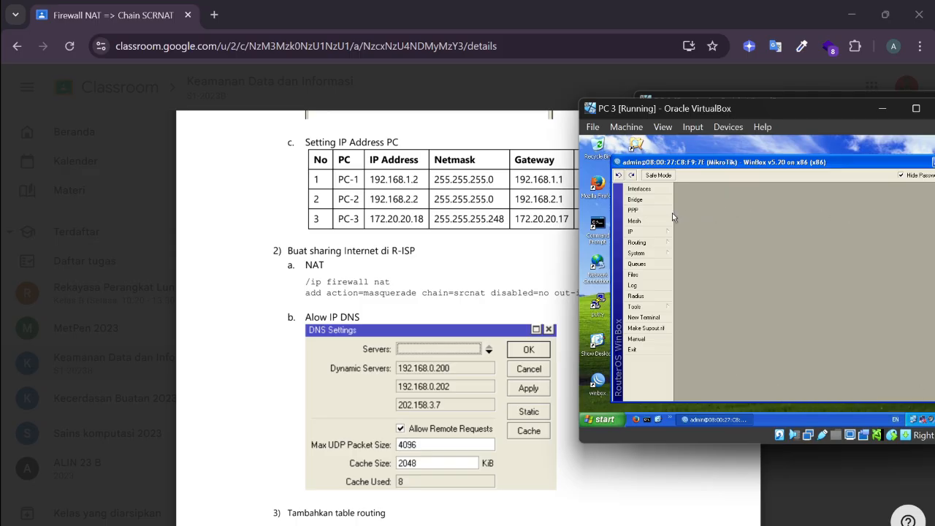
left_click(639, 231)
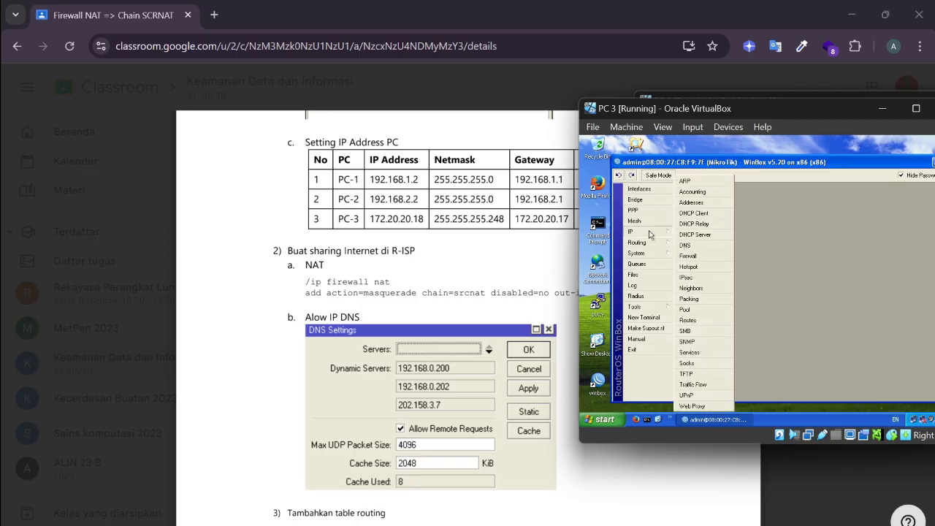
left_click(710, 258)
left_click(713, 203)
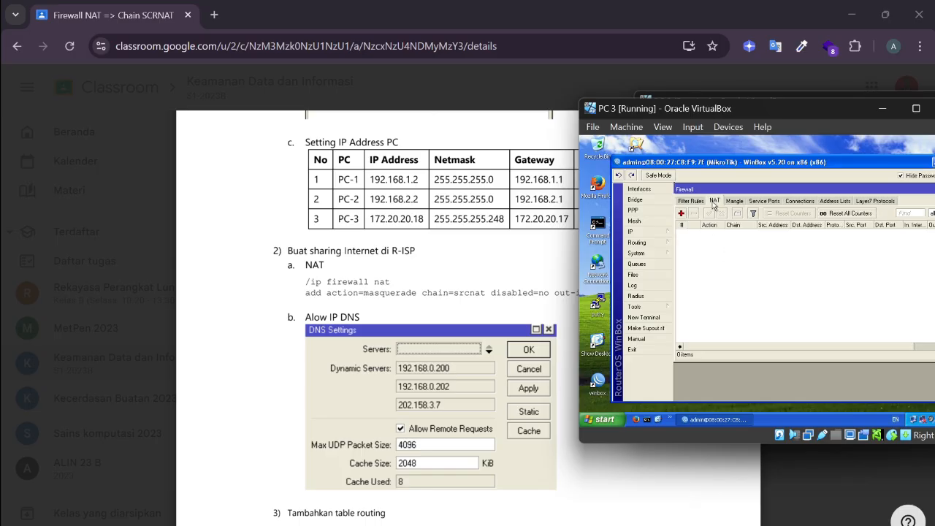
- Add a NAT rule with chain srcnat, out interface ether1 and action masquerade on the R-ISP router
left_click(682, 213)
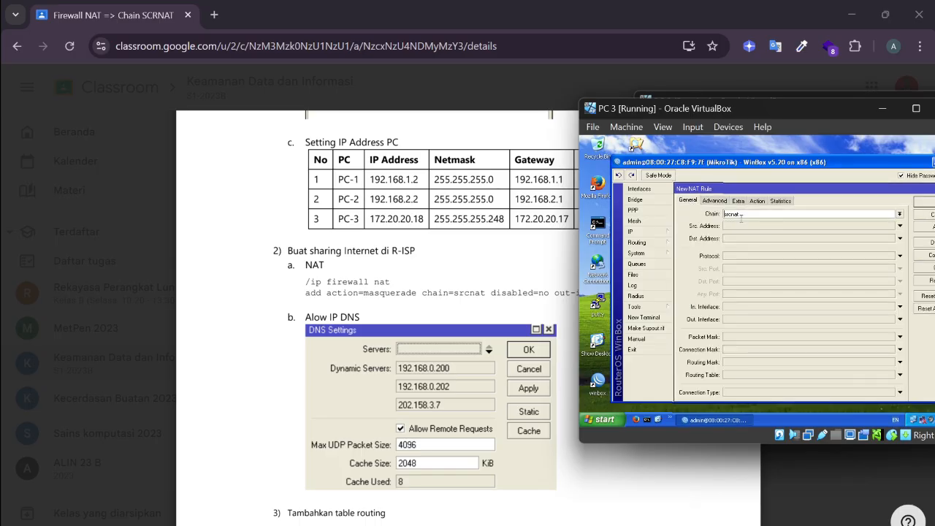
left_click(742, 319)
left_click(756, 200)
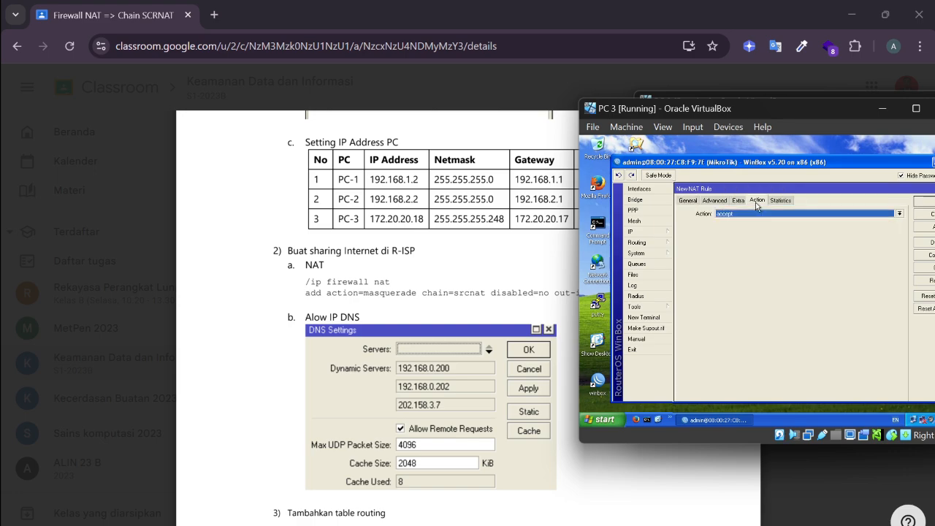
left_click(756, 216)
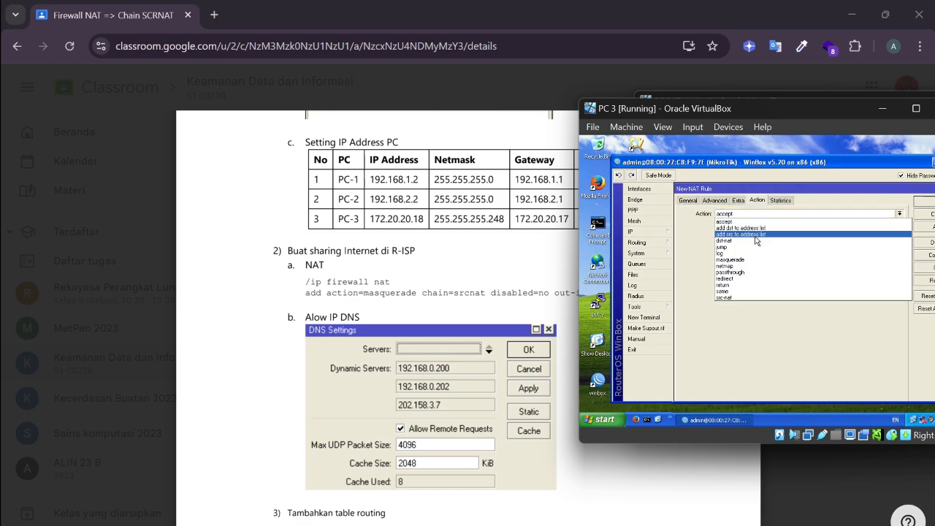
left_click(760, 260)
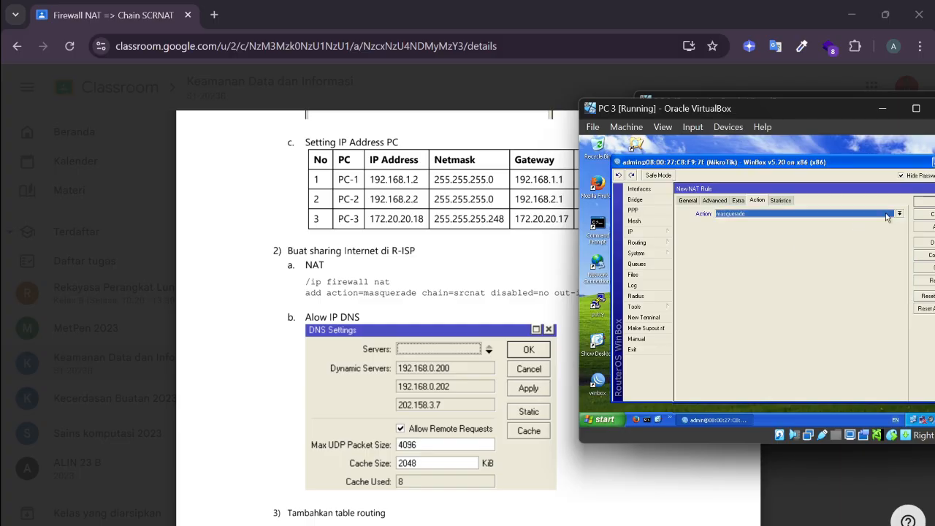
left_click(923, 204)
- Allow remote requests in the R-ISP router's DNS settings and save them
scroll(544, 267, "down", 1)
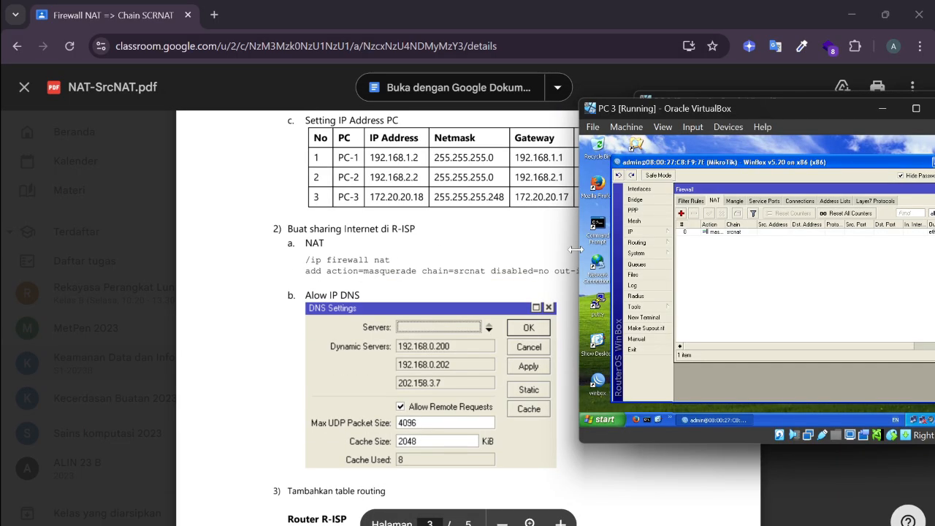
mouse_move(667, 235)
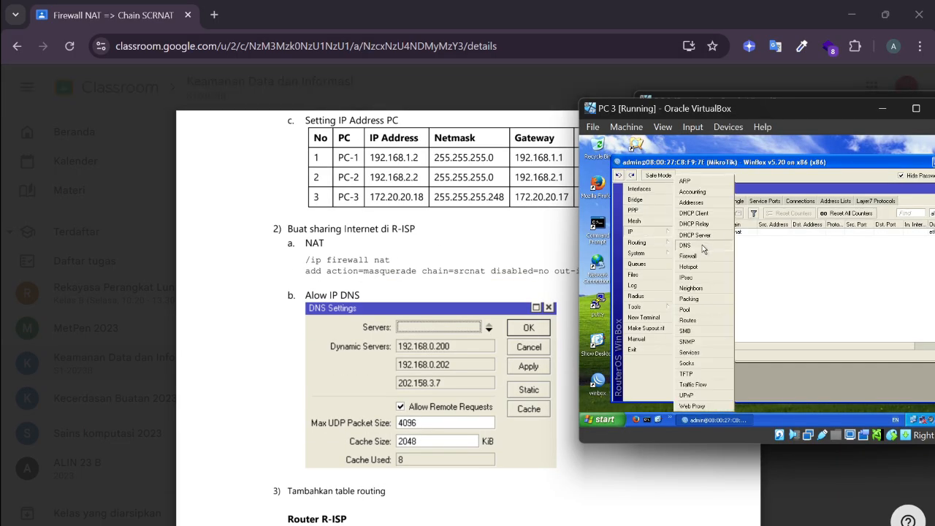
left_click(705, 247)
left_click(800, 293)
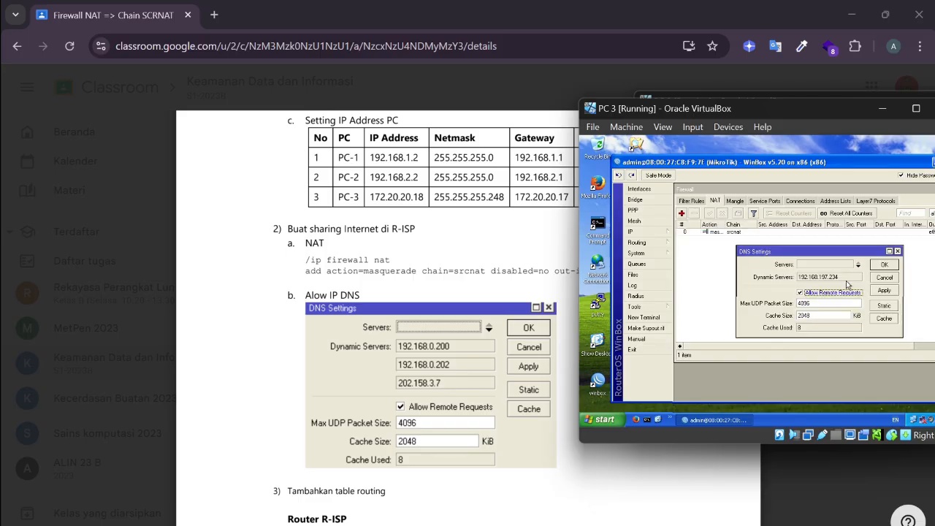
left_click(884, 267)
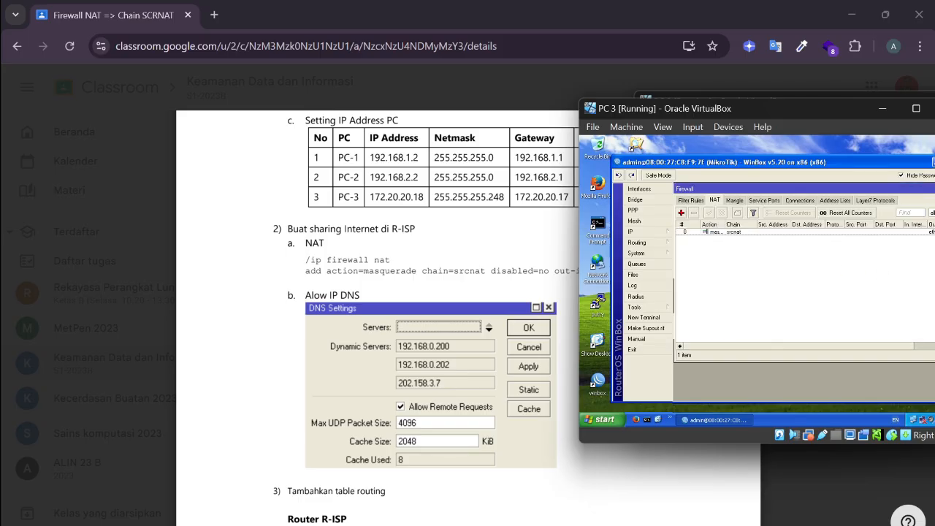
- Bring up the guide's routing table section and open the R-ISP router's route list in PC 3's WinBox
scroll(740, 514, "down", 2)
scroll(740, 515, "down", 3)
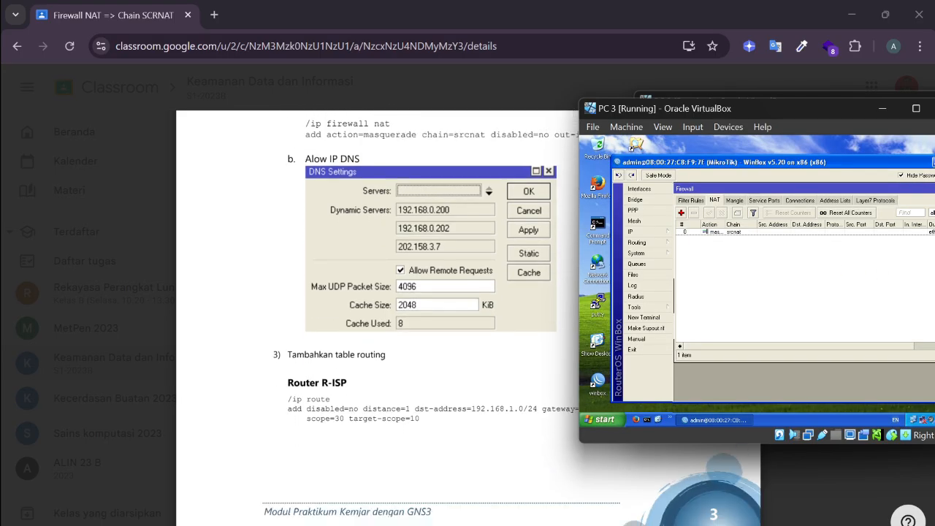
scroll(740, 514, "down", 5)
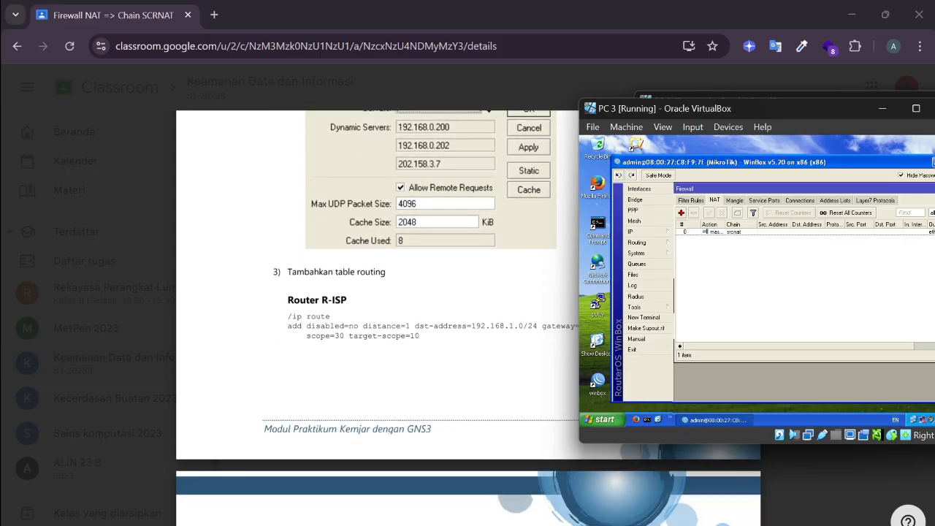
scroll(740, 514, "down", 4)
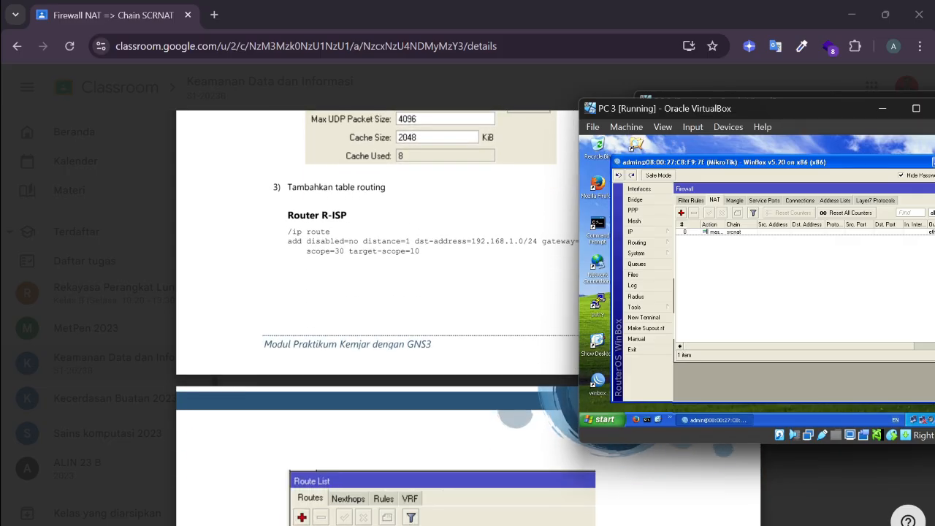
scroll(740, 515, "down", 5)
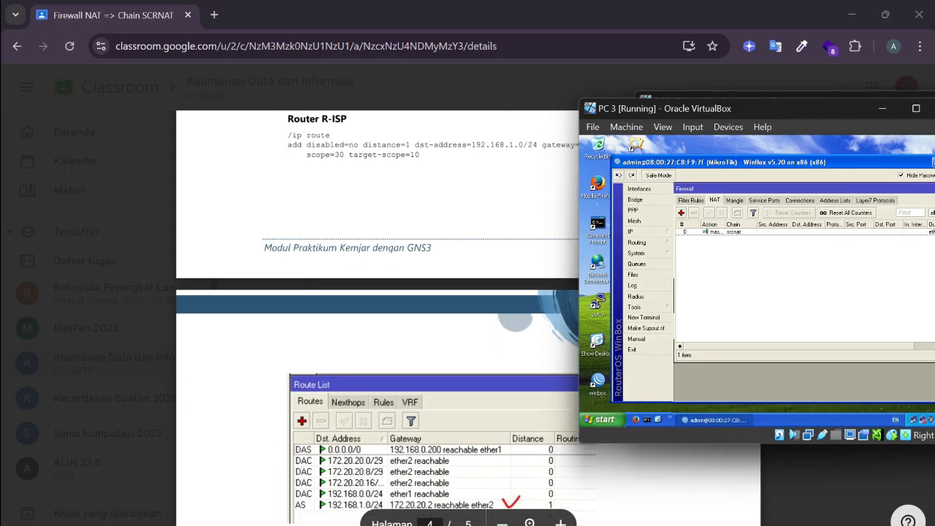
scroll(740, 514, "down", 3)
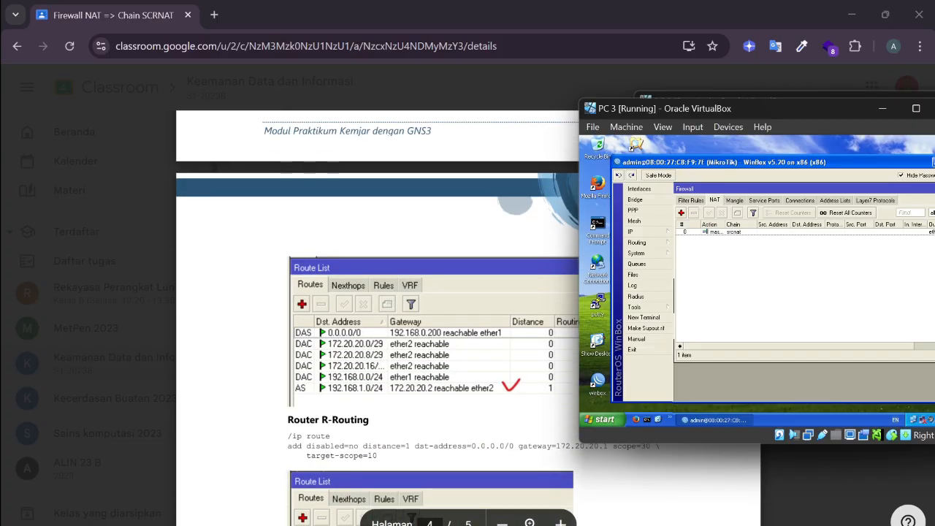
left_click(634, 232)
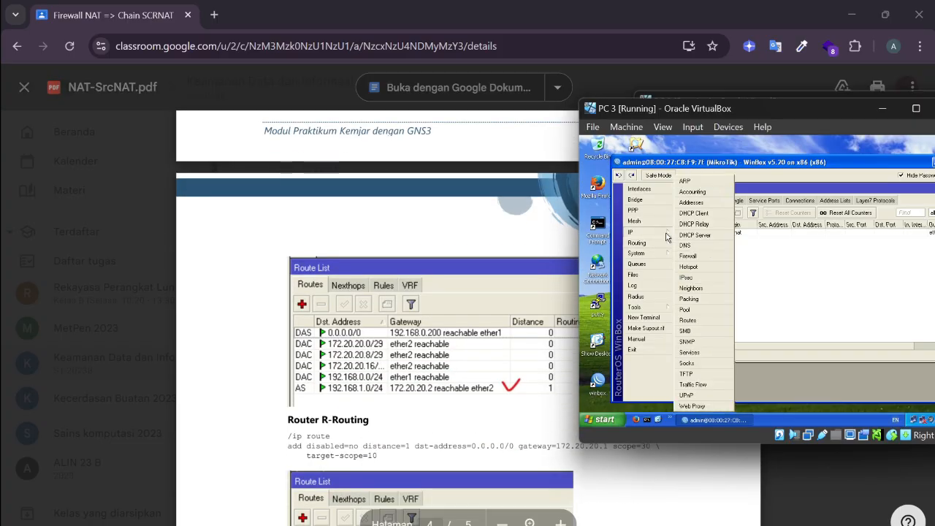
left_click(711, 318)
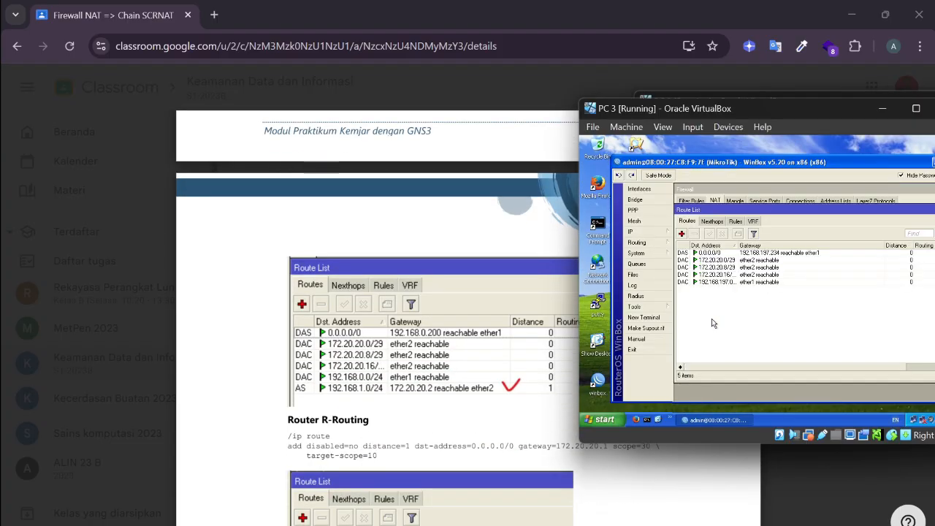
- Start a new route on the R-ISP router with destination address 192.168.1.0/24 and try to save it without a gateway
left_click(682, 235)
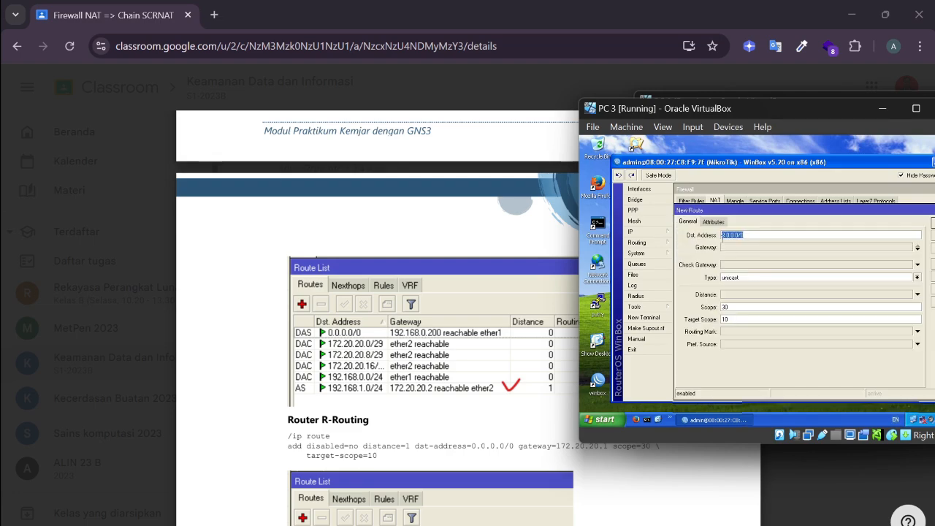
type("192")
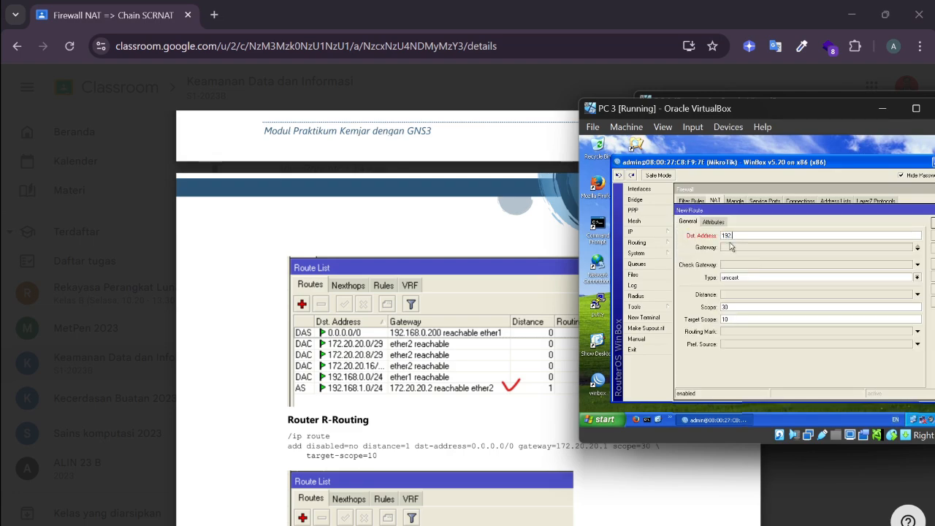
type(".168.1.0/24")
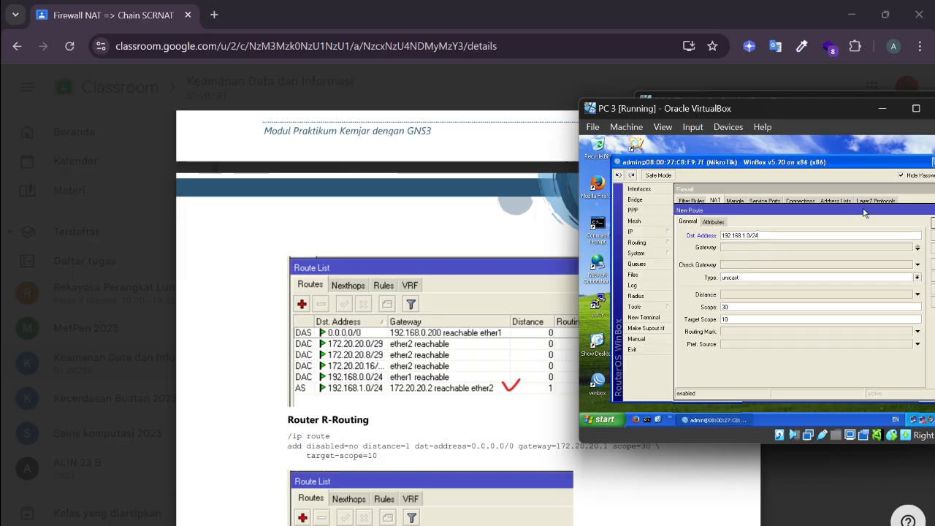
left_click_drag(864, 213, 831, 215)
left_click(911, 226)
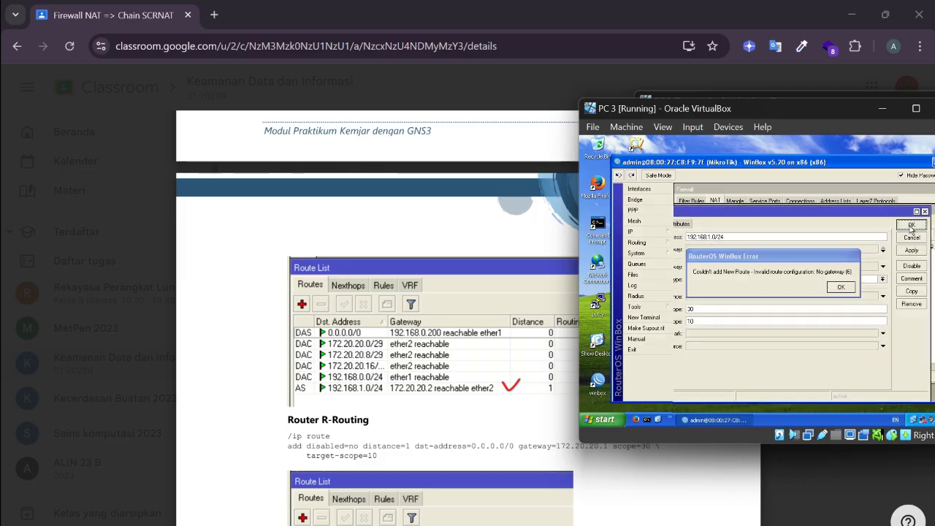
left_click(841, 288)
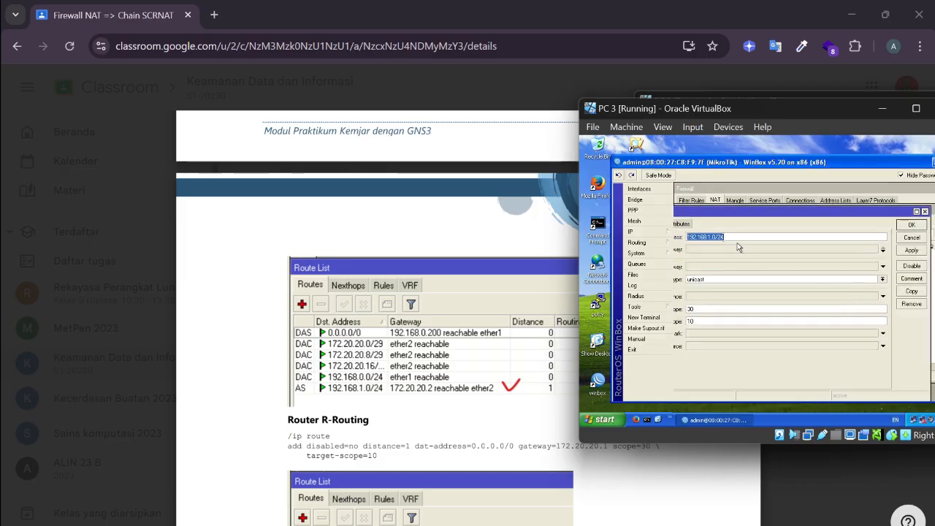
- Set the new route's gateway to 172.20.20.2 and save the route on the R-ISP router
left_click(738, 246)
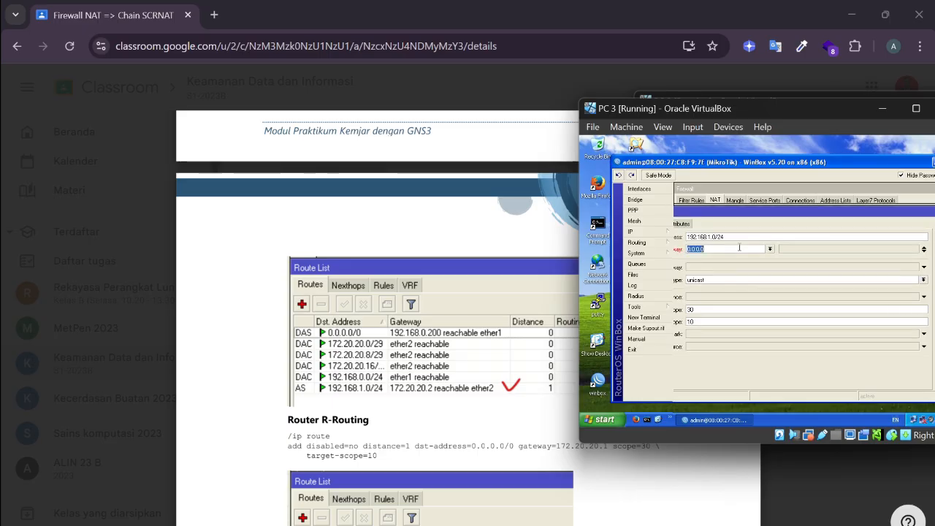
type("1")
type("72.20.20.2")
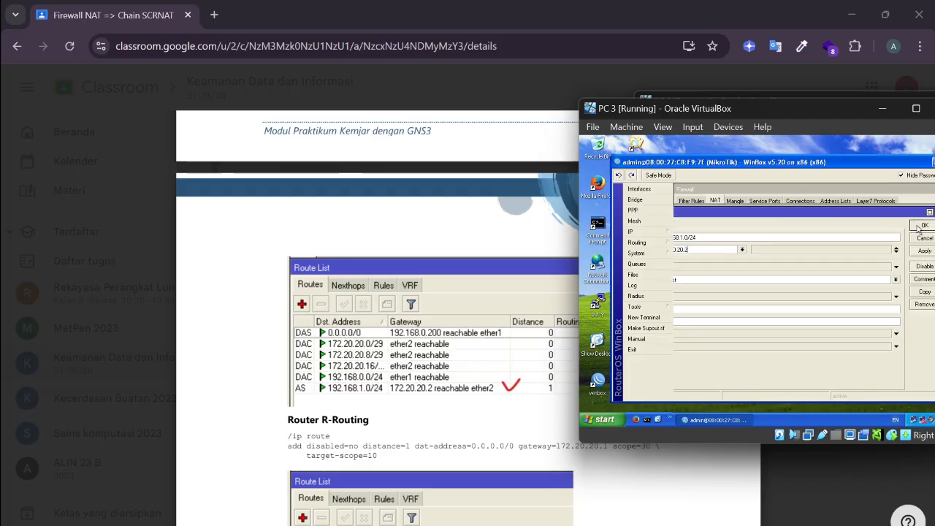
left_click(921, 226)
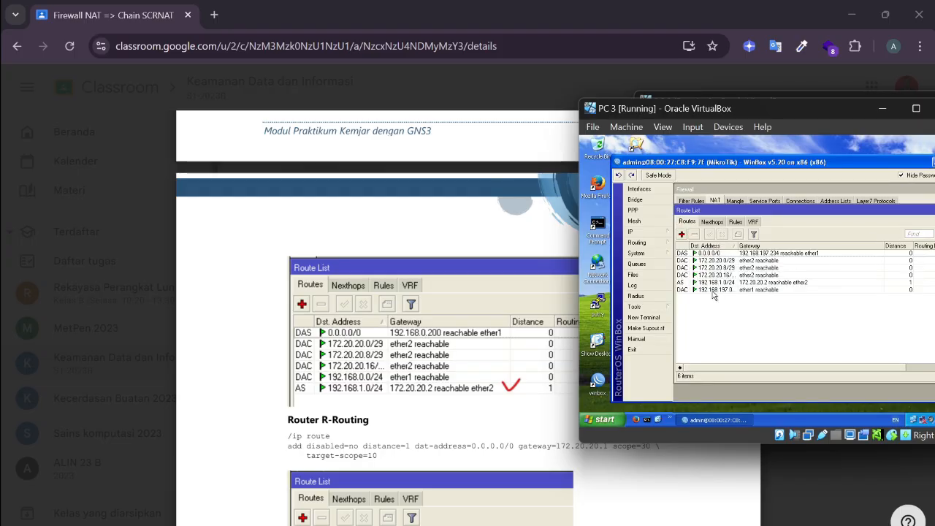
- Bring up the guide's R-Routing section, switch to the linked base PC's virtual machine and open its router's route list in WinBox
scroll(467, 292, "down", 2)
scroll(467, 292, "up", 4)
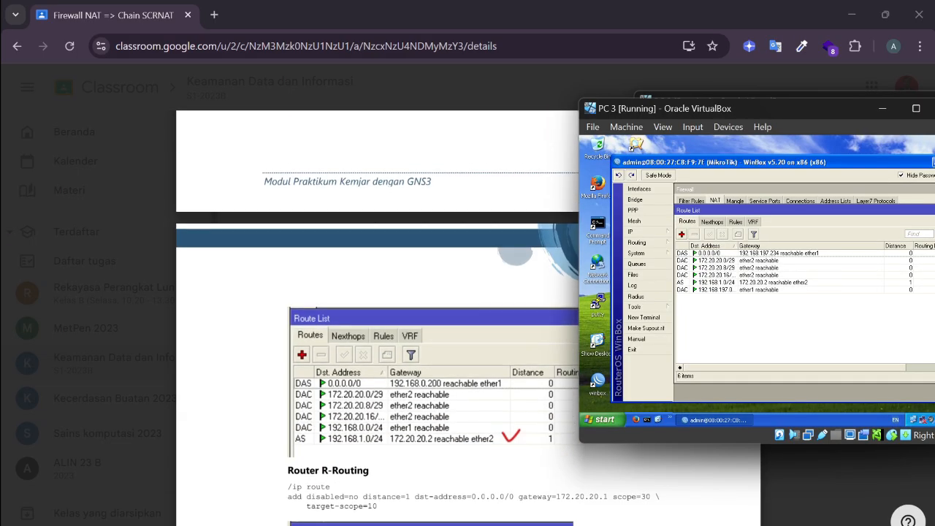
scroll(468, 292, "down", 2)
scroll(378, 319, "down", 3)
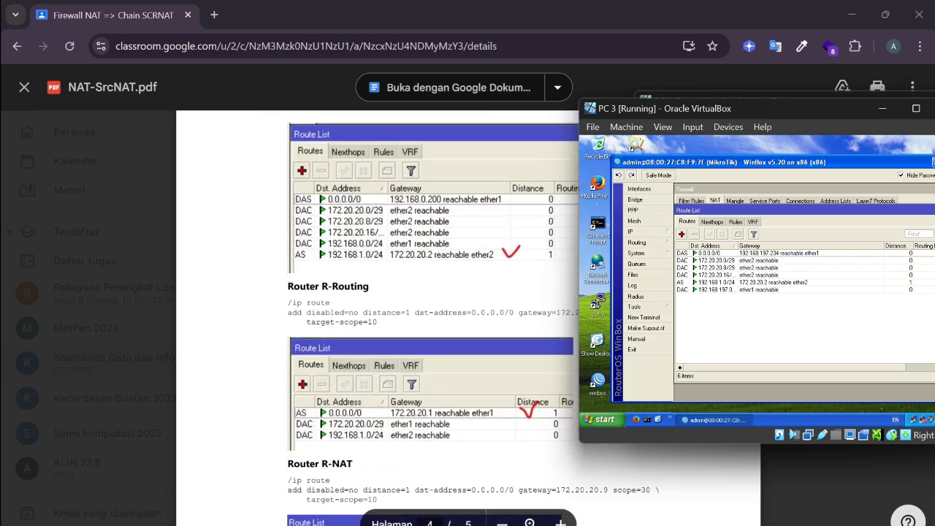
scroll(431, 318, "down", 1)
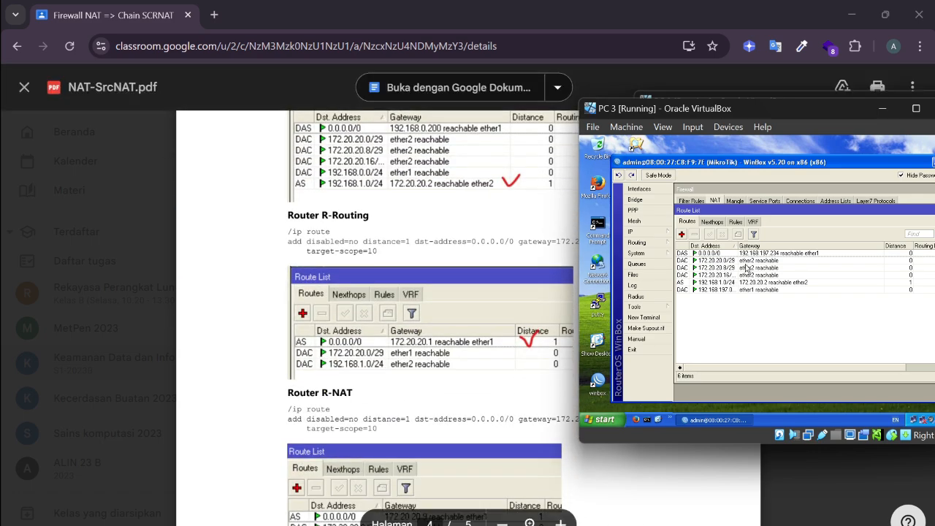
mouse_move(658, 524)
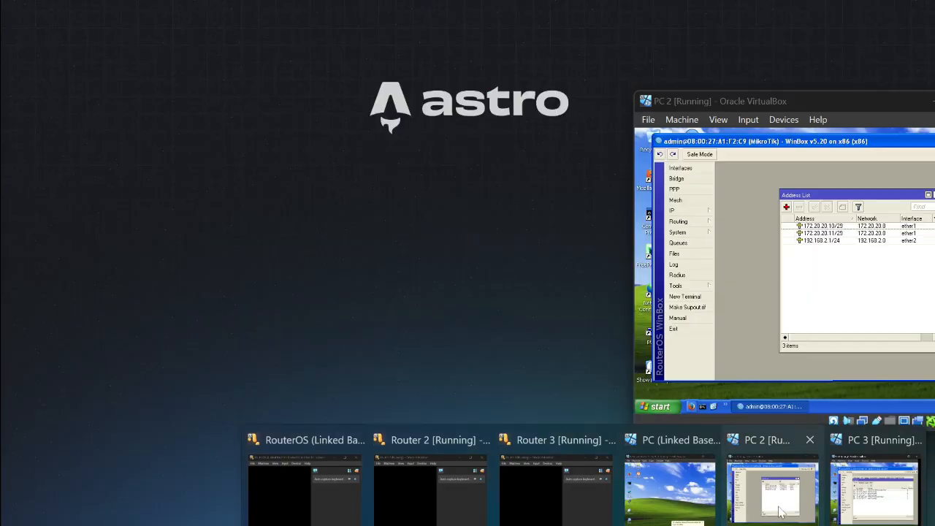
left_click(772, 478)
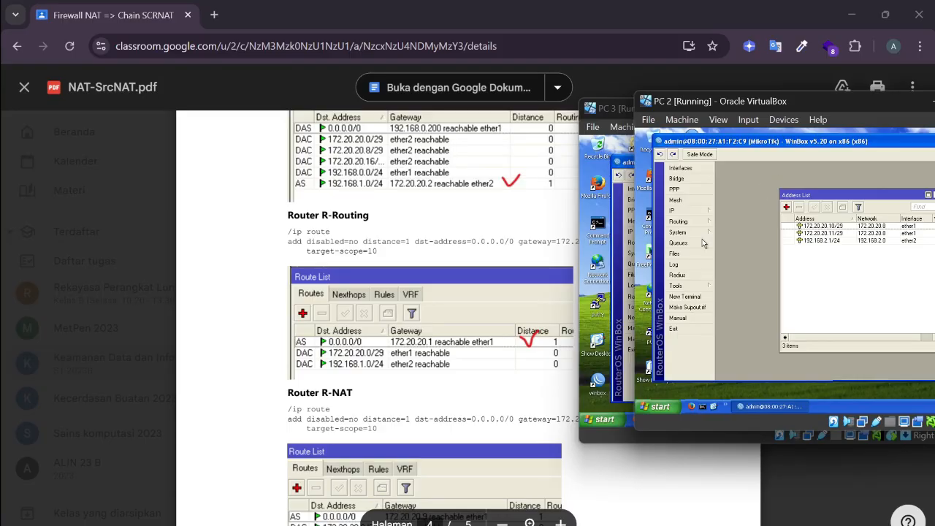
mouse_move(657, 525)
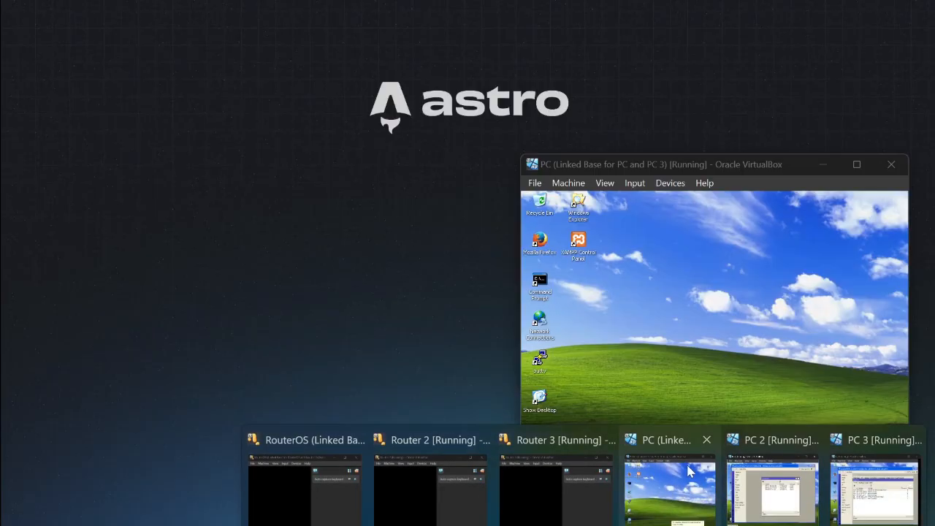
left_click(635, 479)
left_click(634, 474)
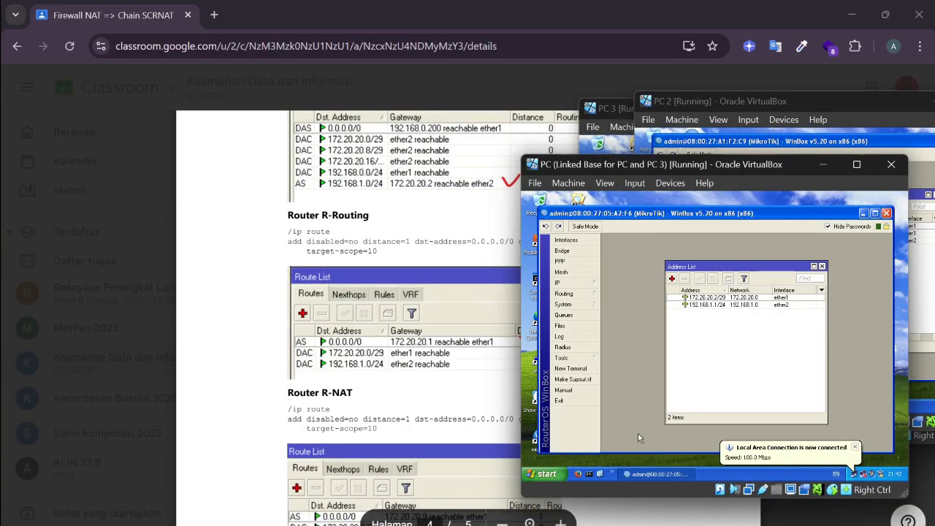
left_click(567, 285)
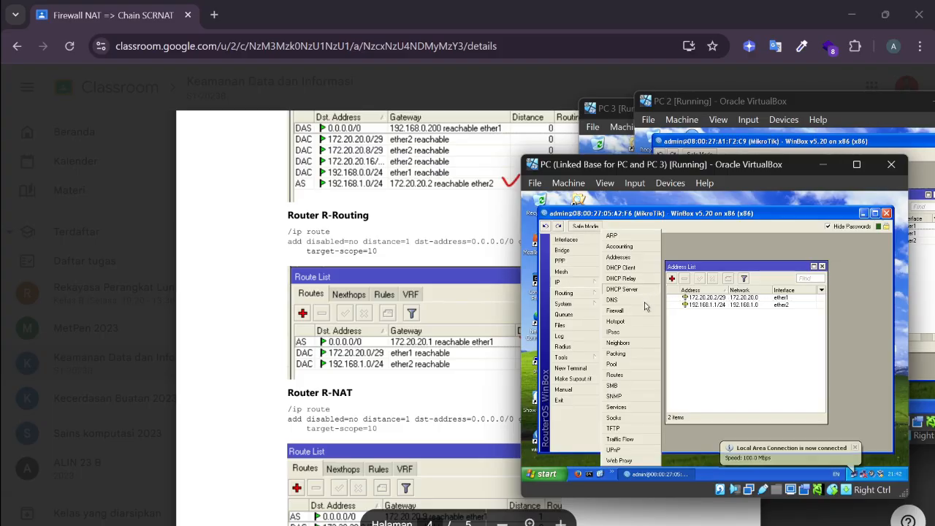
left_click(615, 375)
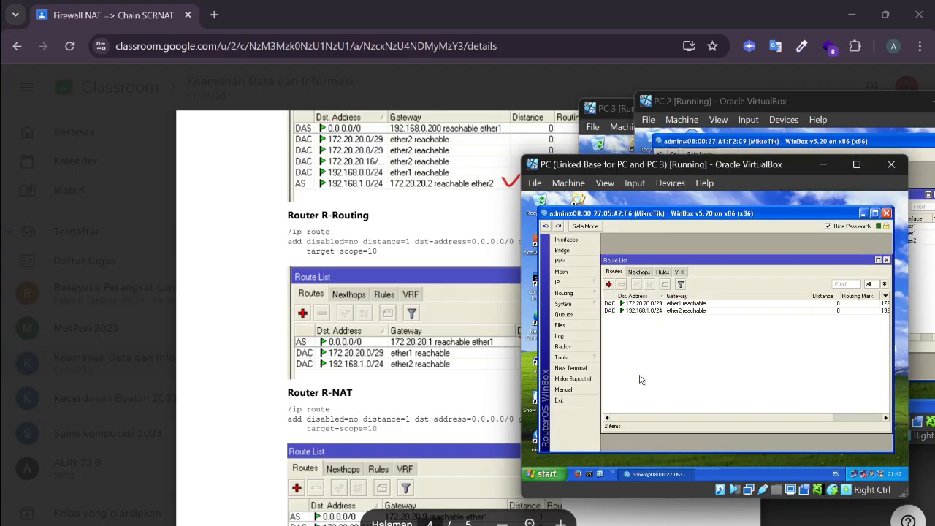
- Add a default route on the R-Routing router with destination 0.0.0.0/0 and gateway 172.20.20.1
left_click(608, 284)
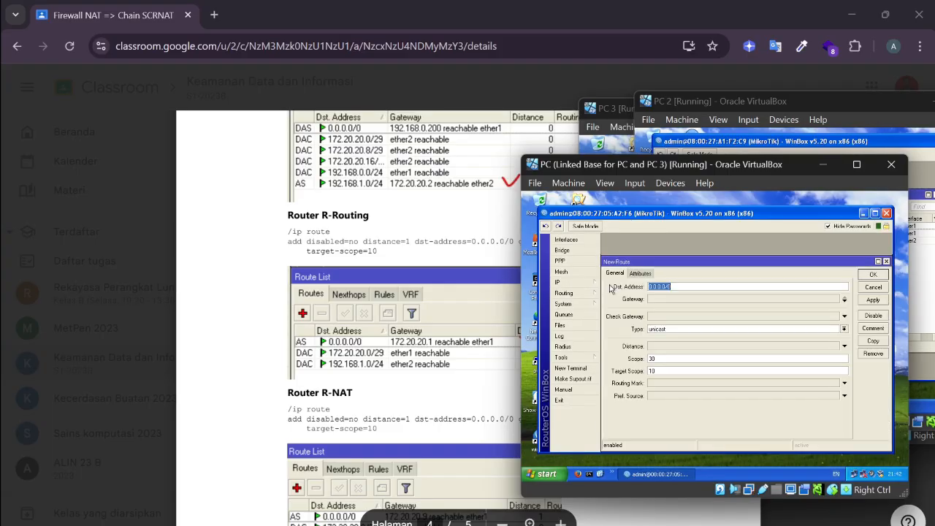
left_click(668, 299)
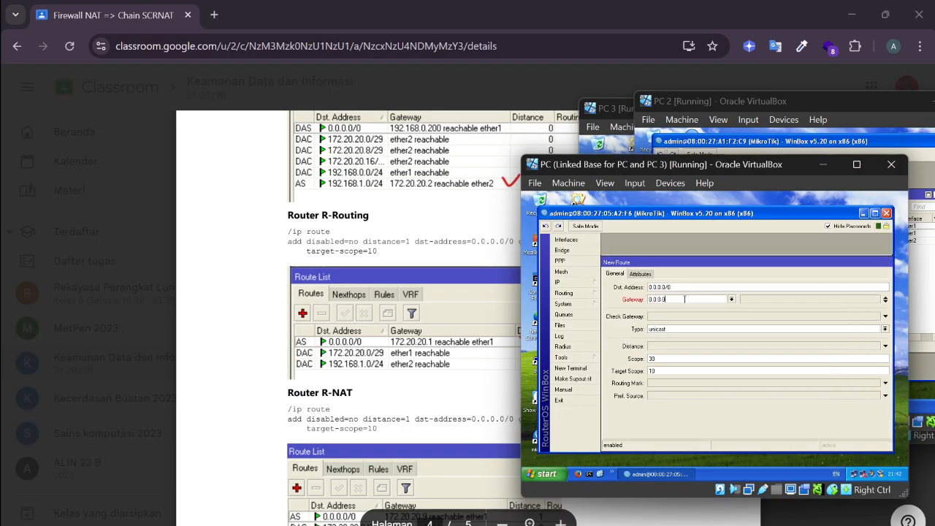
type("172.2")
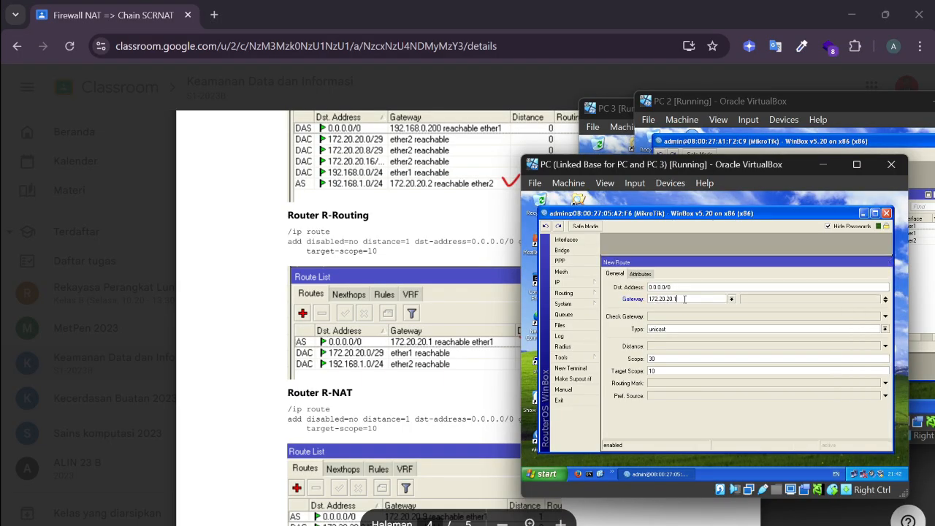
left_click_drag(755, 262, 712, 266)
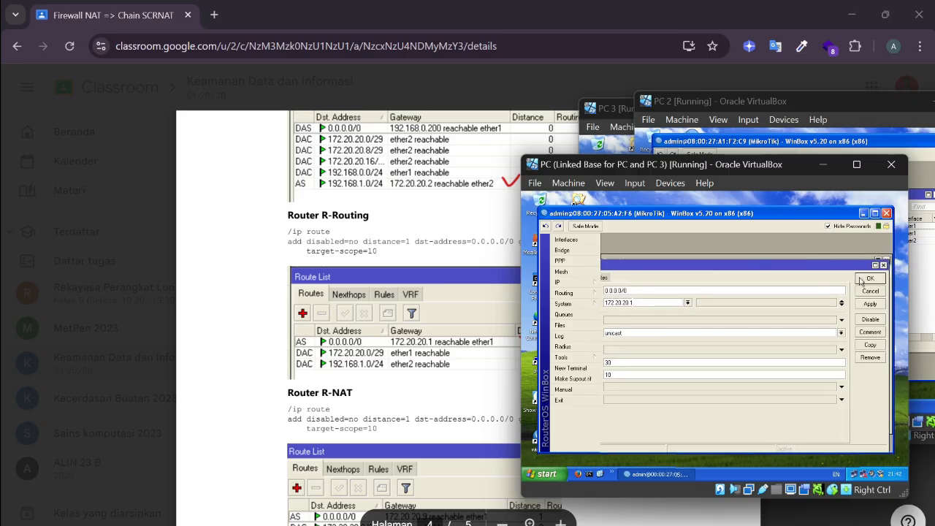
left_click(870, 278)
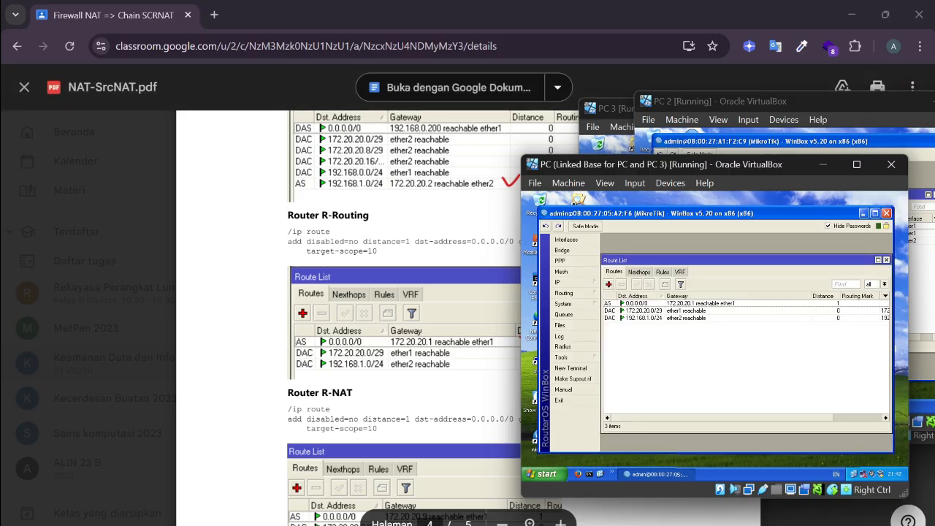
- Bring up the guide's R-NAT route section, switch to the PC 2 virtual machine and open its router's route list in WinBox
scroll(409, 314, "down", 4)
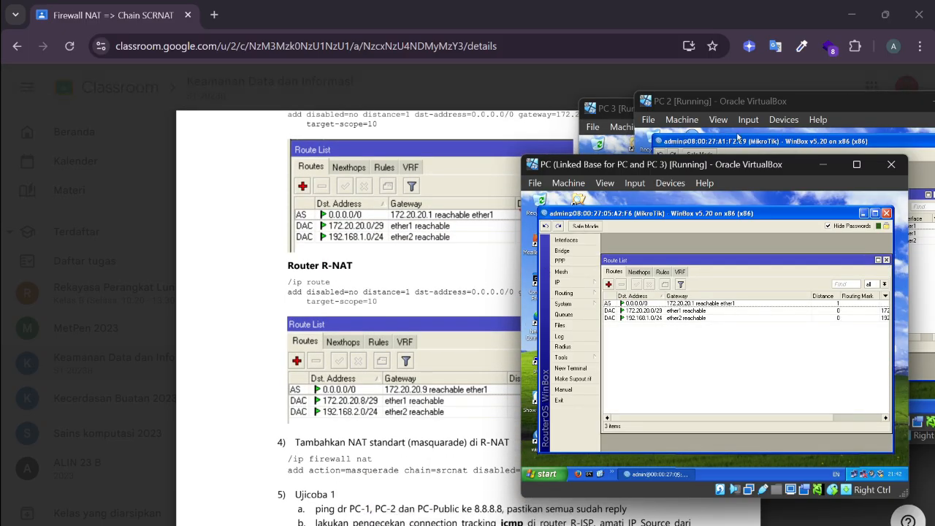
left_click(770, 106)
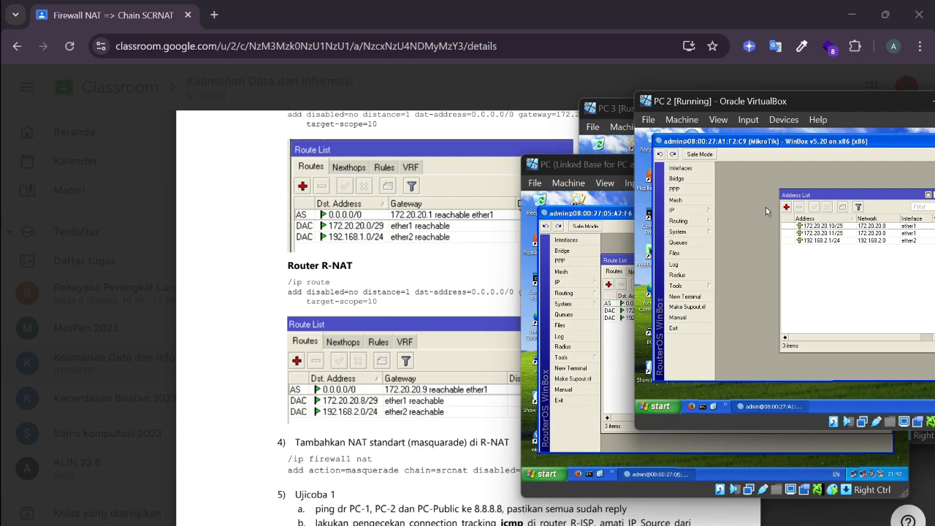
left_click(704, 222)
left_click(694, 210)
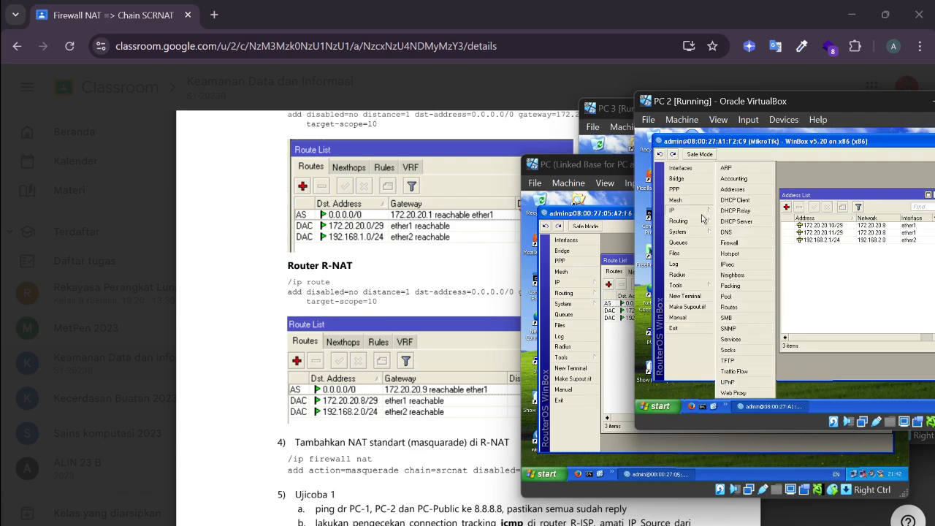
left_click(731, 307)
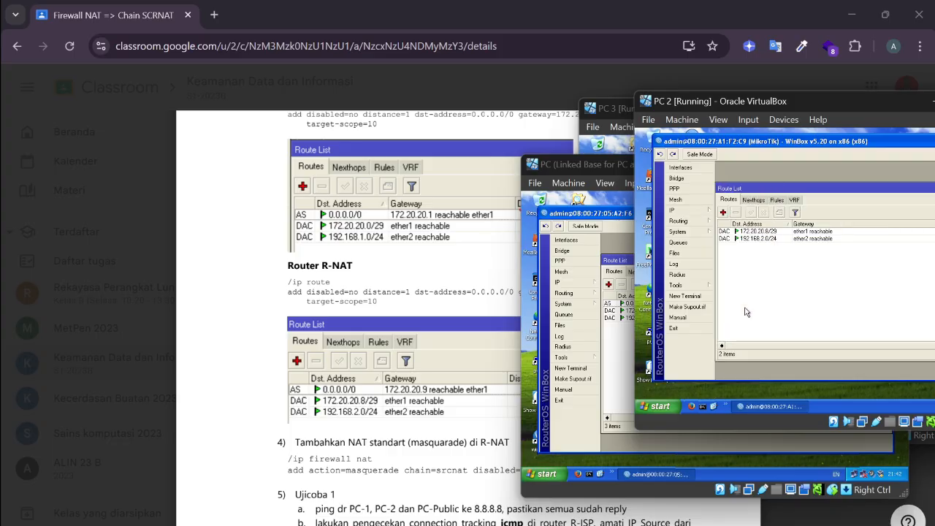
- Add a default route on the R-NAT router with destination 0.0.0.0/0 and gateway 172.20.20.9
left_click(724, 212)
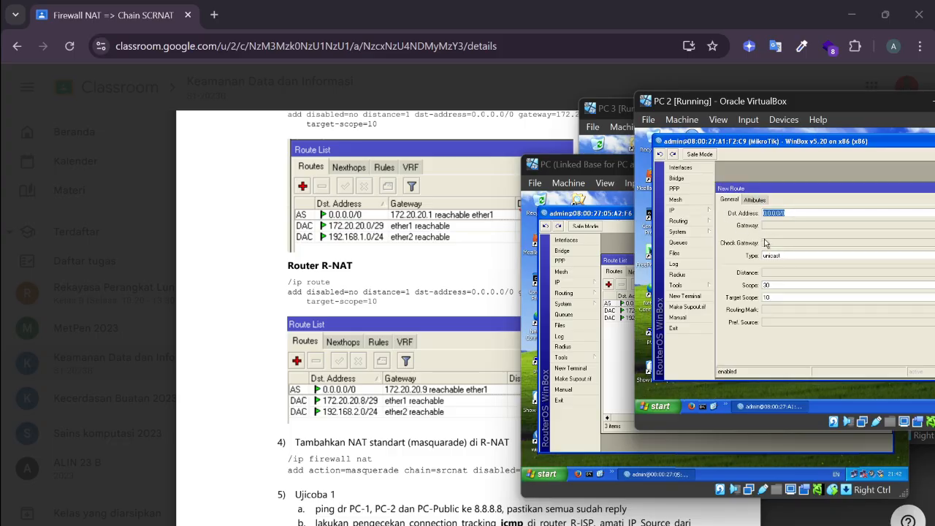
scroll(438, 351, "down", 1)
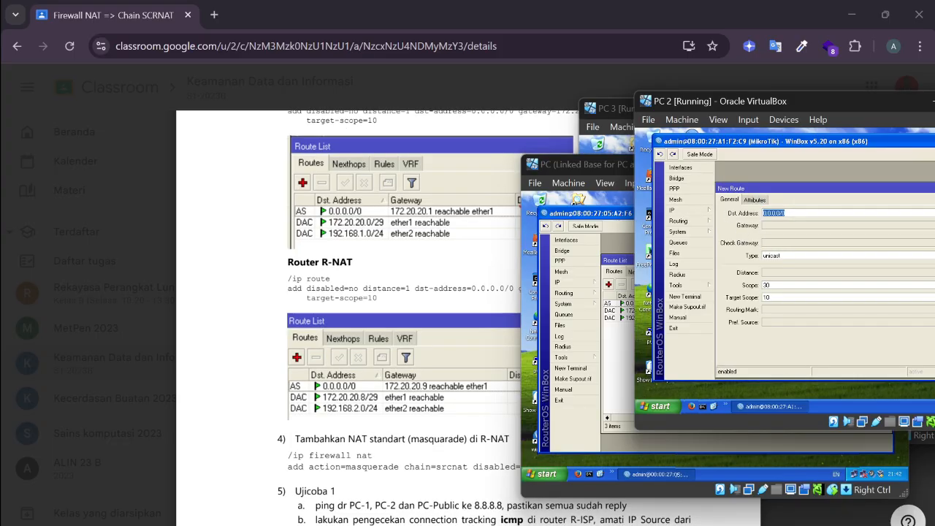
left_click(794, 225)
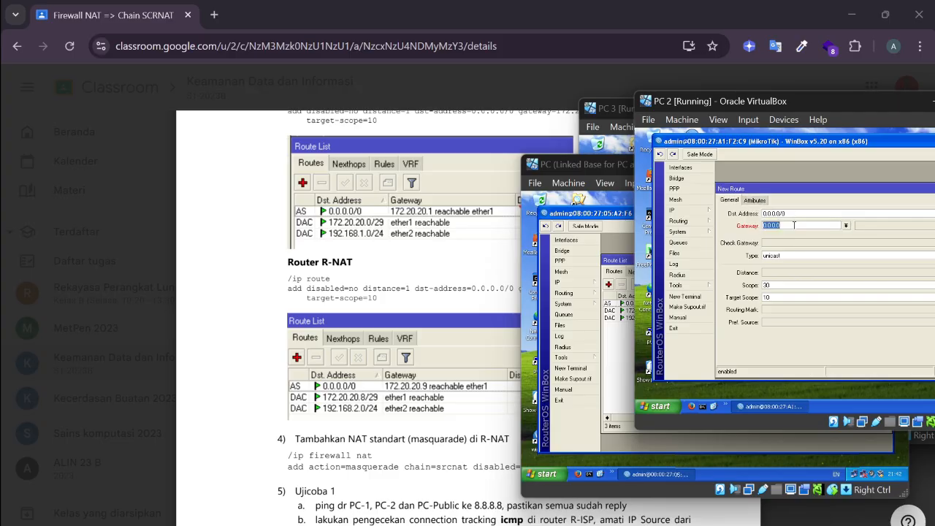
type("172.2")
key("Return")
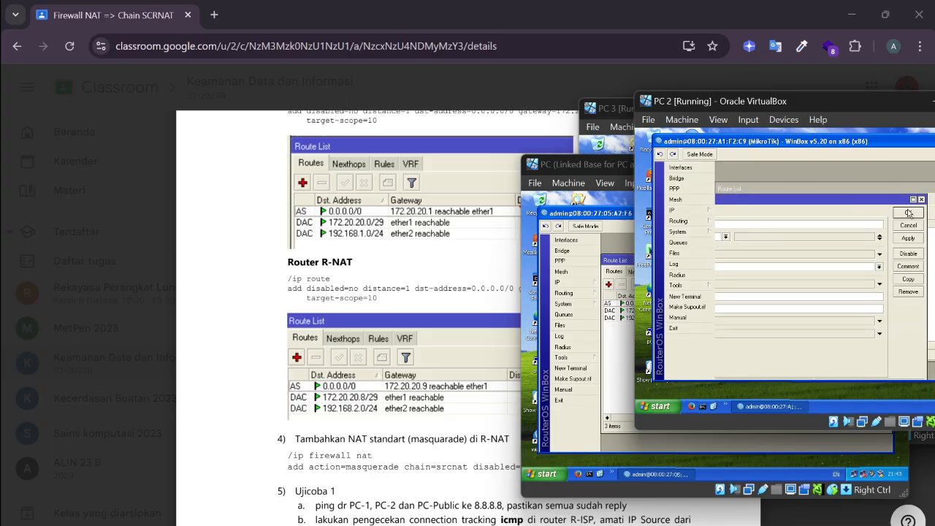
- Bring up the guide's step 4 on R-NAT masquerade, minimize the other virtual machine windows and place PC 2 beside it
scroll(349, 329, "up", 5)
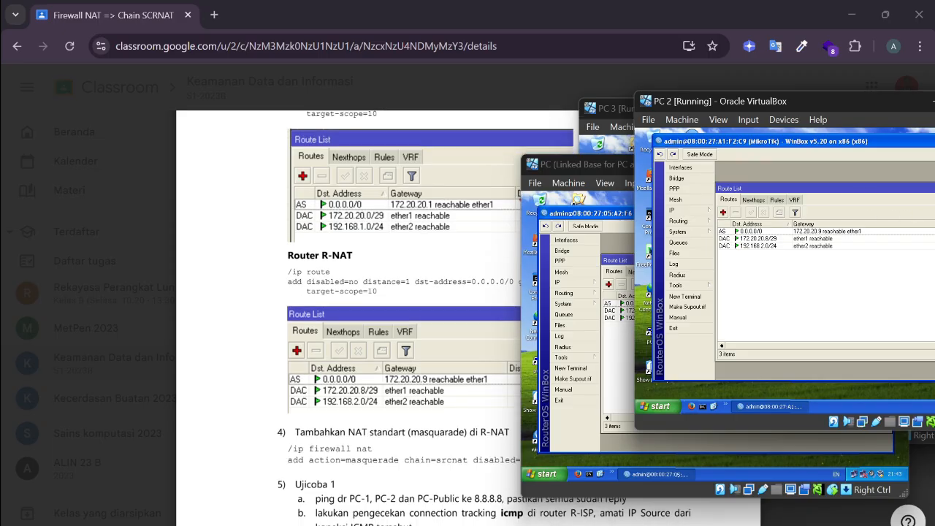
scroll(349, 328, "down", 8)
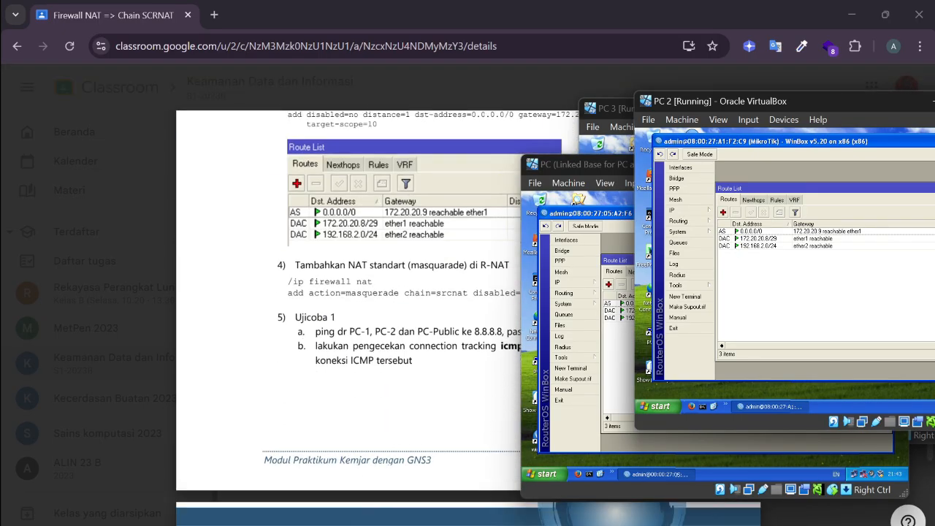
scroll(349, 329, "down", 1)
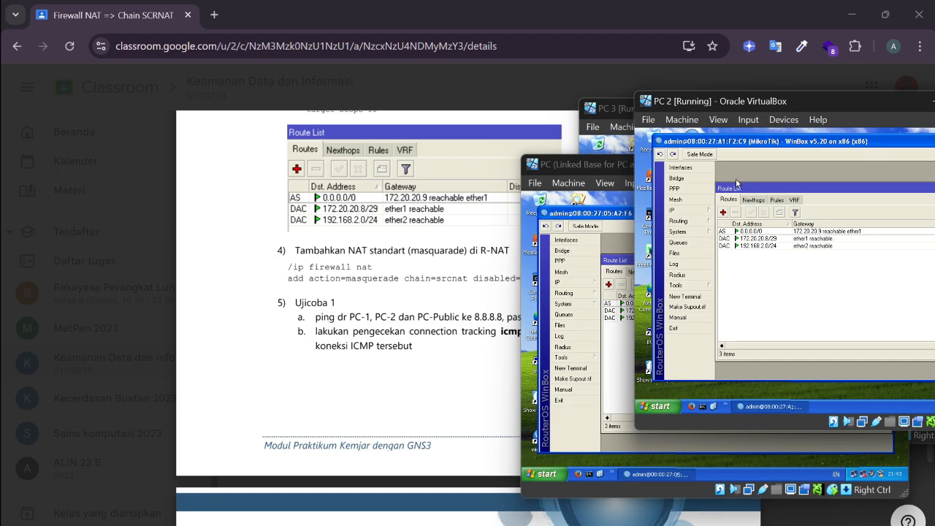
left_click_drag(737, 110, 382, 327)
left_click(824, 167)
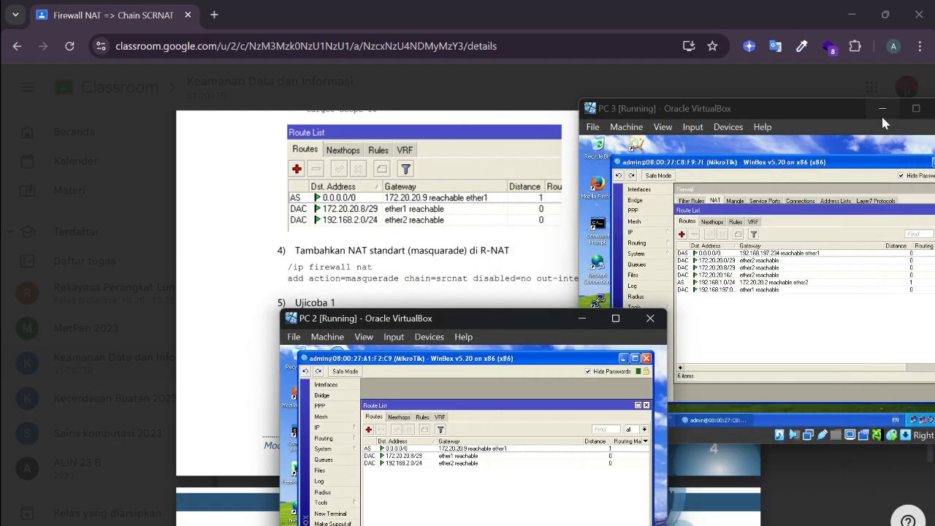
left_click(882, 109)
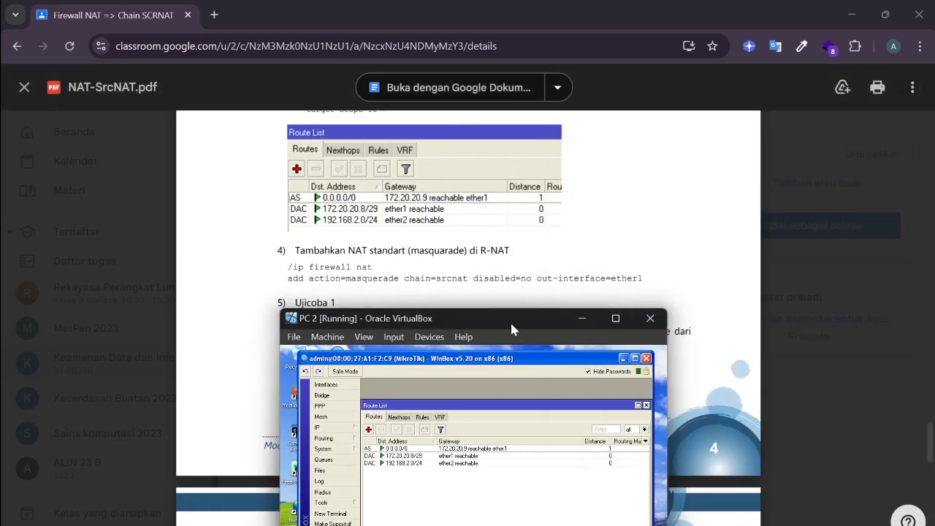
left_click_drag(510, 321, 715, 140)
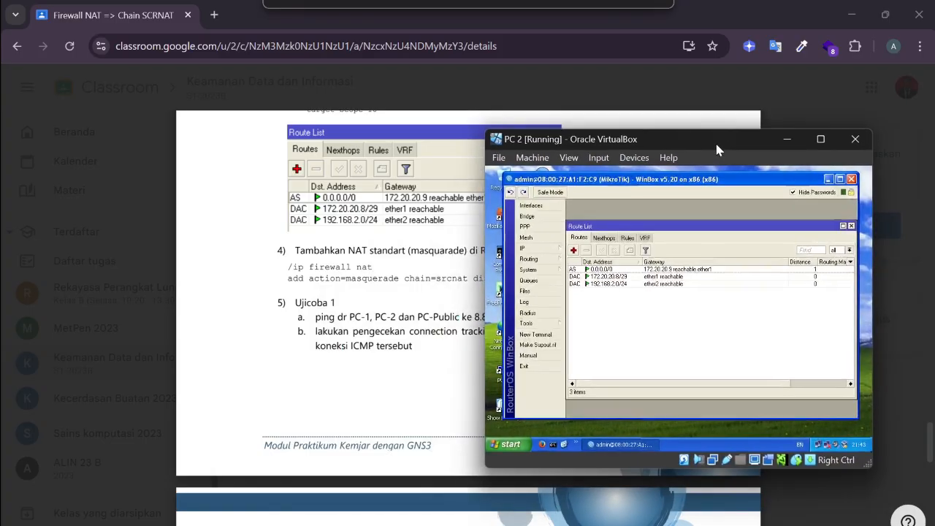
- Add a firewall NAT rule on the R-NAT router with chain srcnat, out interface ether1 and action masquerade
left_click(542, 248)
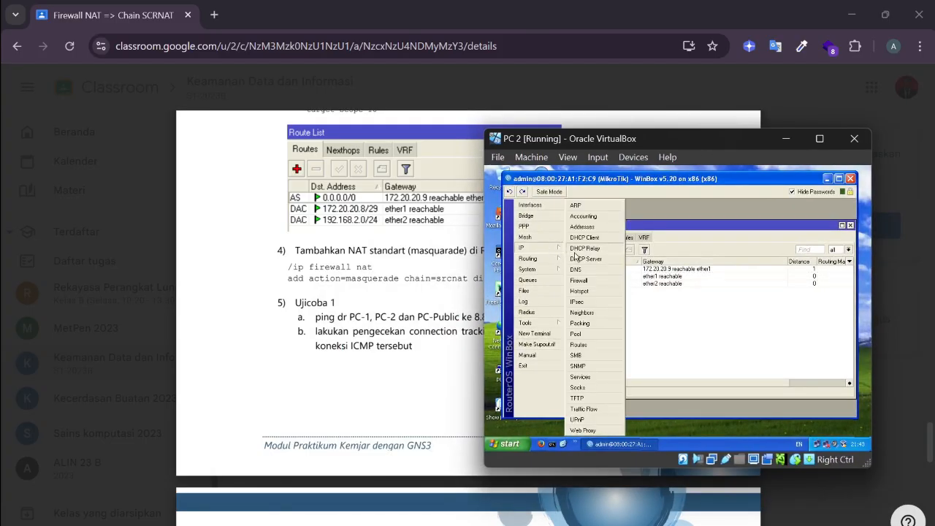
left_click(579, 280)
left_click(607, 217)
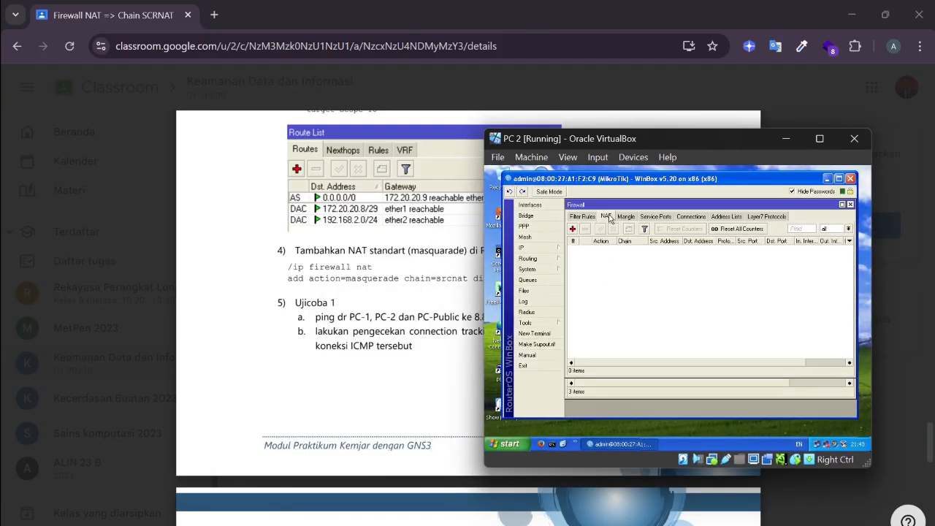
left_click(573, 229)
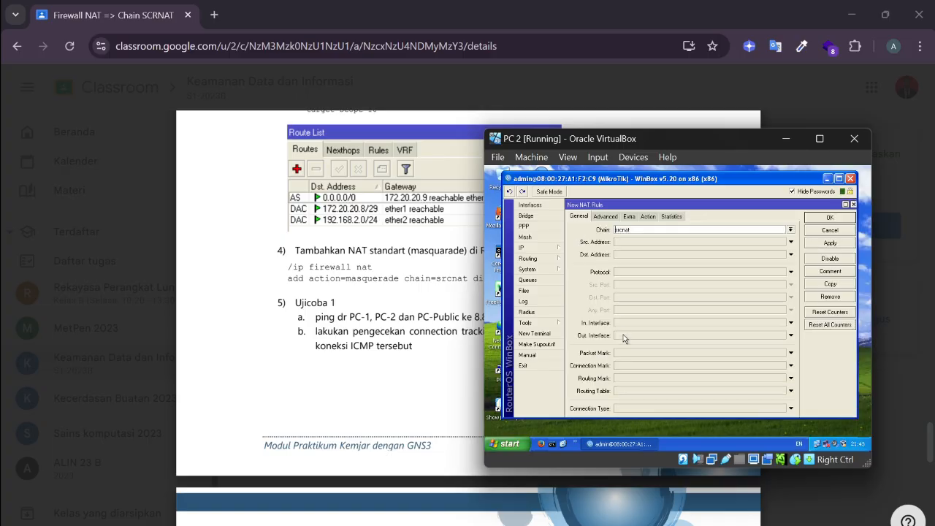
left_click(652, 218)
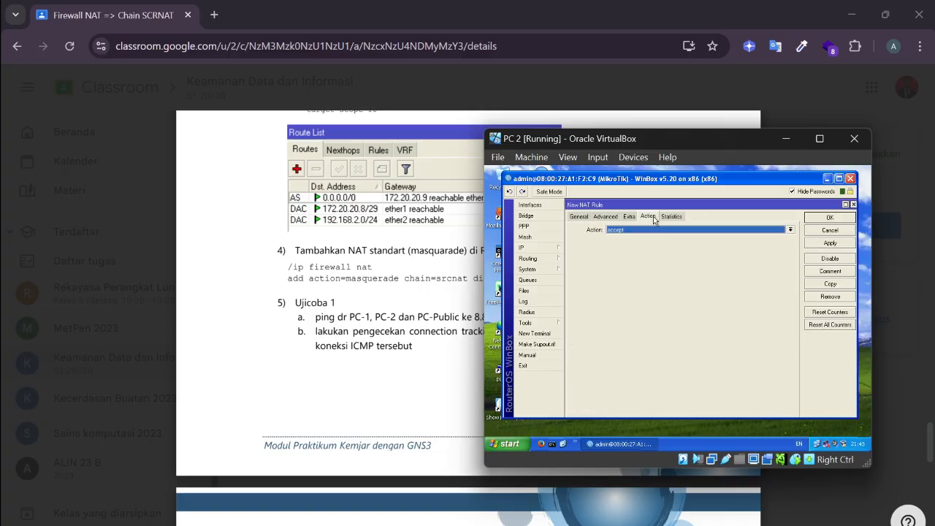
left_click(653, 235)
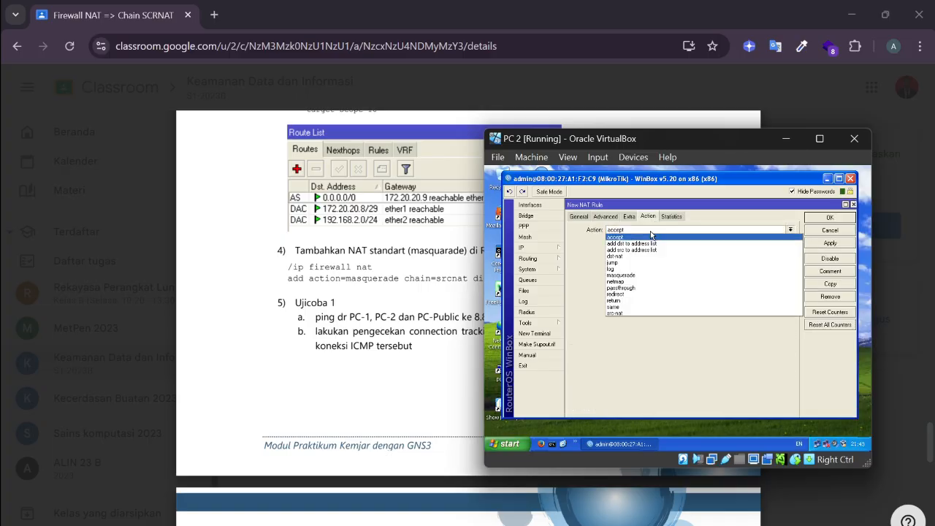
left_click(654, 276)
left_click(830, 219)
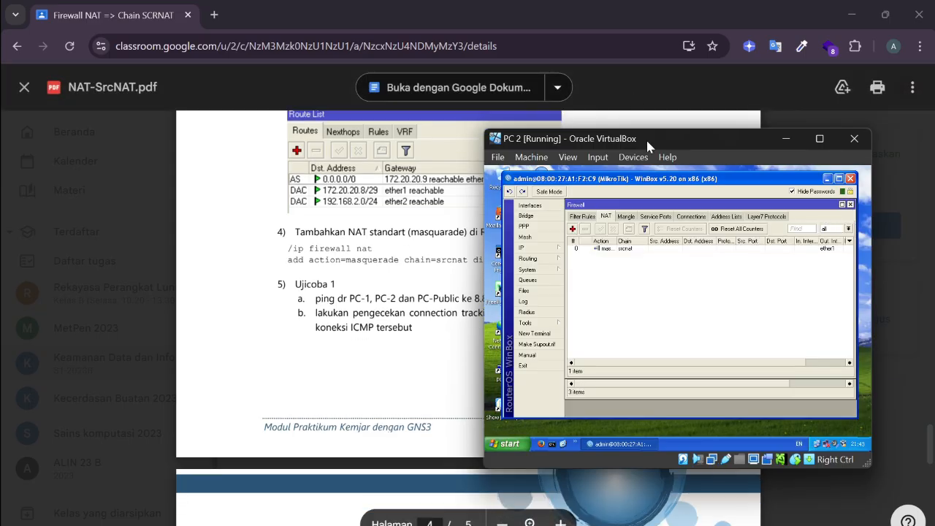
- Move the PC 2 window aside and read the guide's Ujicoba 1 ping and ICMP connection tracking test and its step 6
scroll(366, 292, "down", 2)
left_click_drag(623, 139, 725, 216)
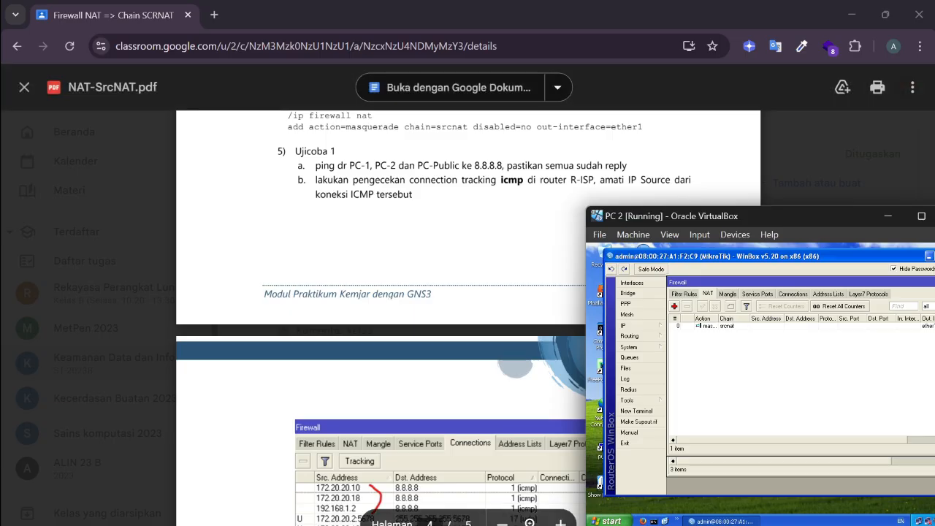
scroll(740, 202, "down", 1)
scroll(740, 202, "down", 3)
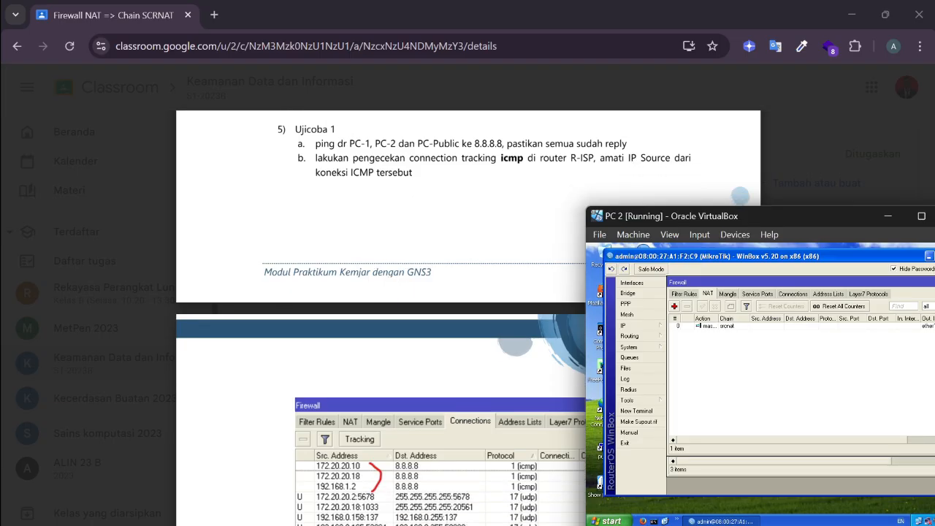
scroll(740, 196, "up", 3)
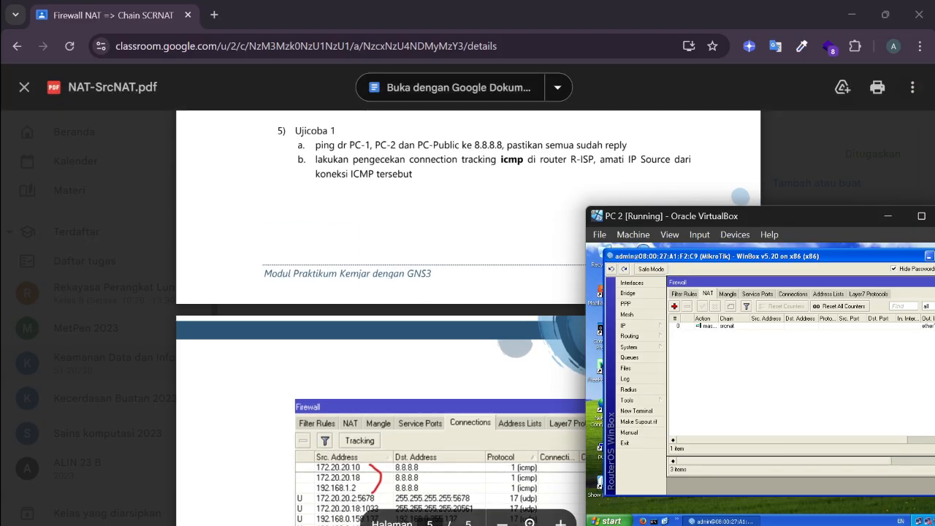
scroll(740, 197, "down", 6)
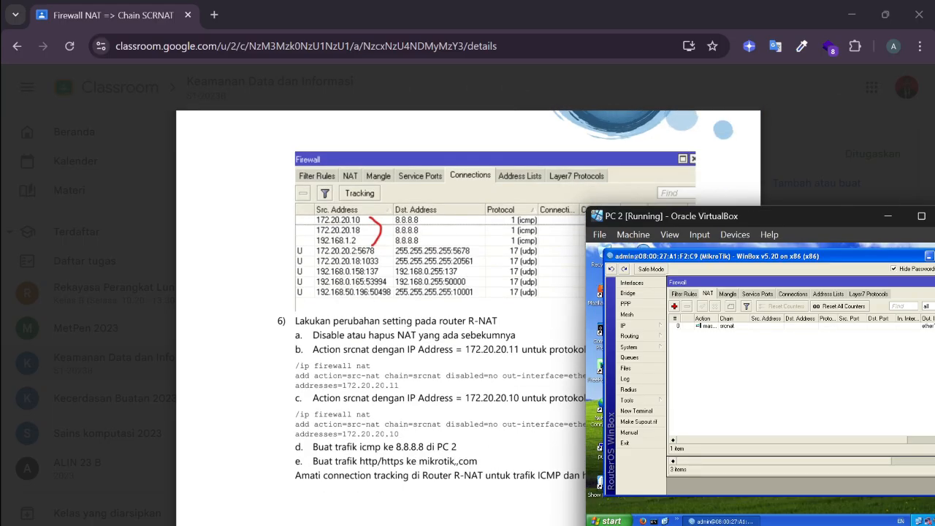
scroll(453, 314, "up", 1)
scroll(453, 314, "down", 1)
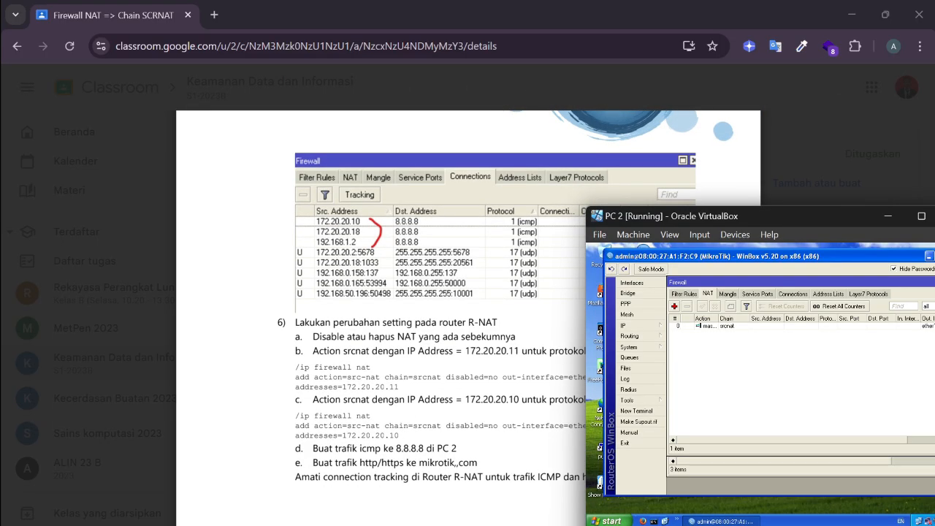
scroll(453, 315, "down", 1)
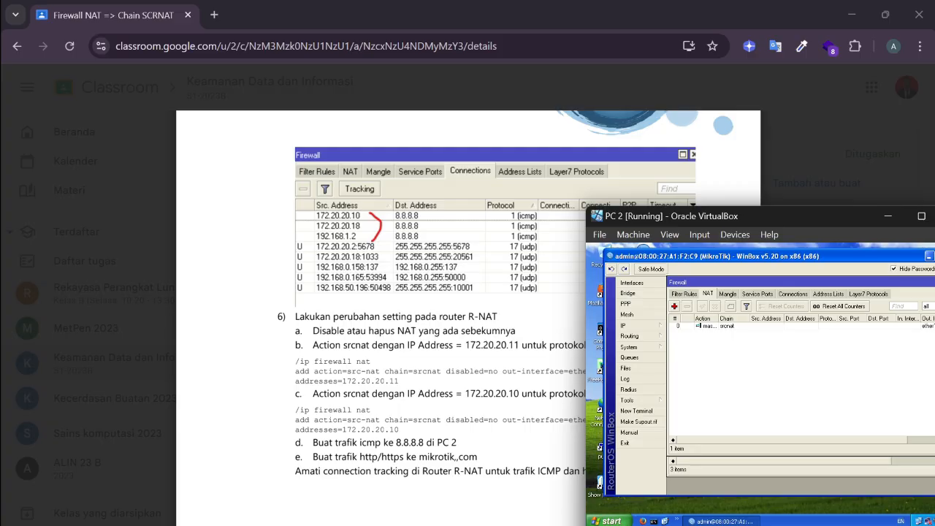
scroll(467, 314, "up", 1)
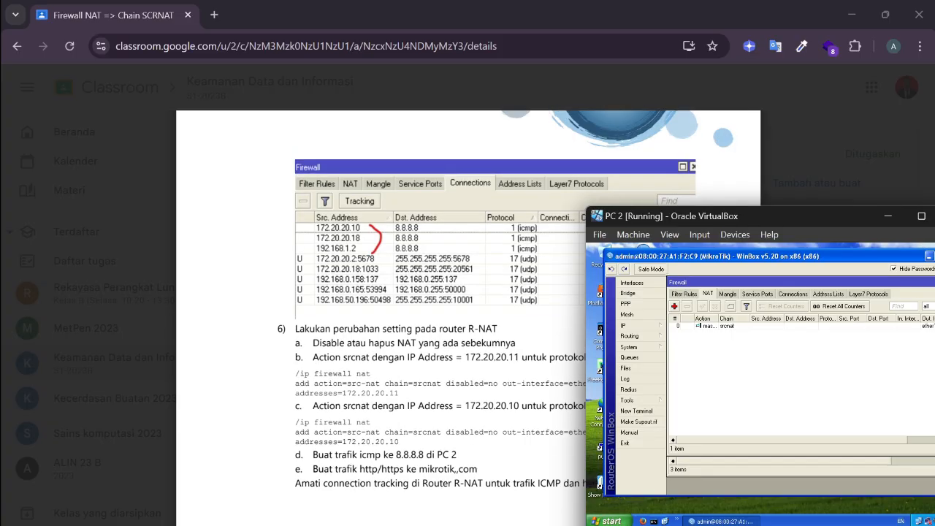
scroll(438, 314, "down", 1)
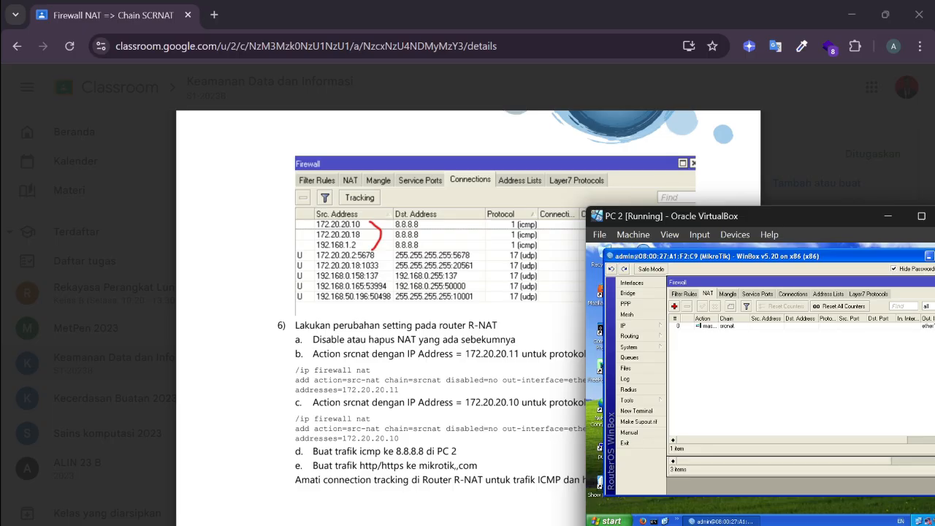
scroll(467, 314, "up", 1)
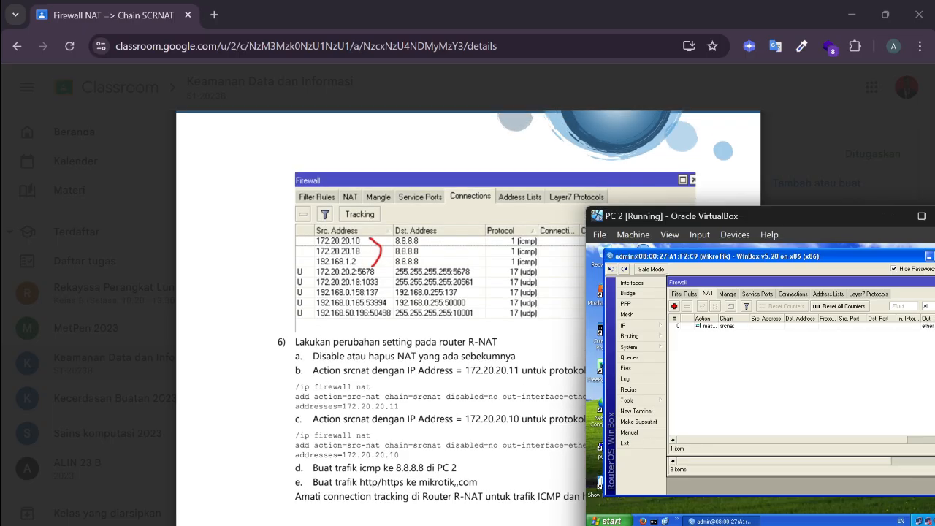
scroll(468, 314, "up", 1)
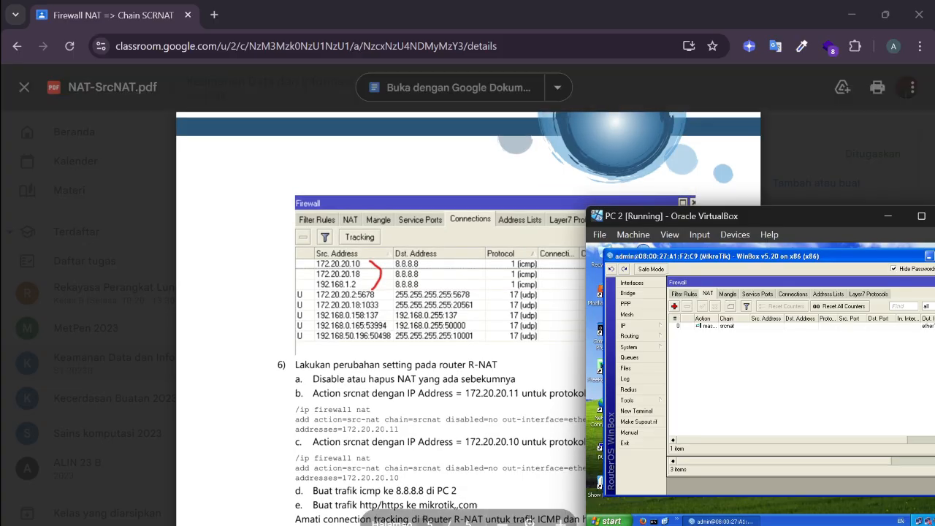
- Restore the linked base PC and PC 3 virtual machines side by side and close the route list in PC 3's WinBox
left_click_drag(677, 222, 673, 220)
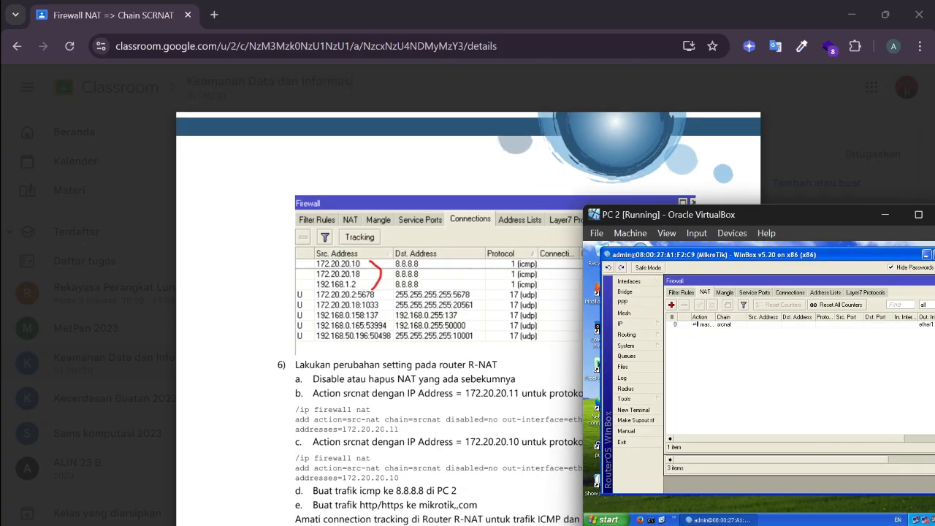
left_click(649, 514)
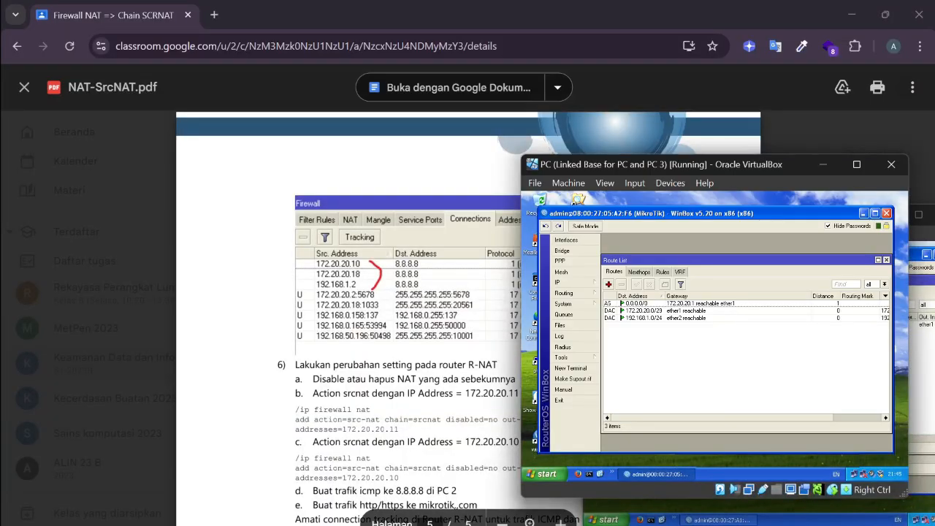
mouse_move(695, 520)
left_click(873, 471)
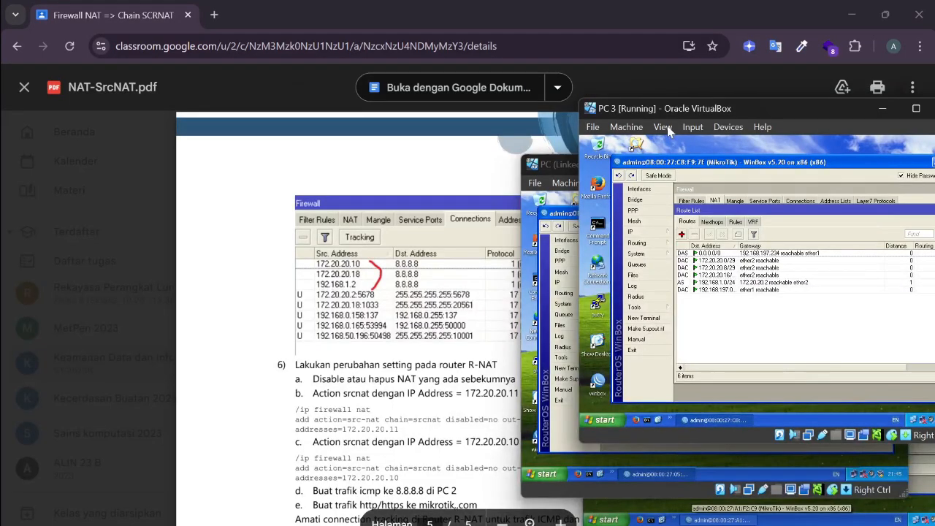
left_click_drag(709, 109, 200, 106)
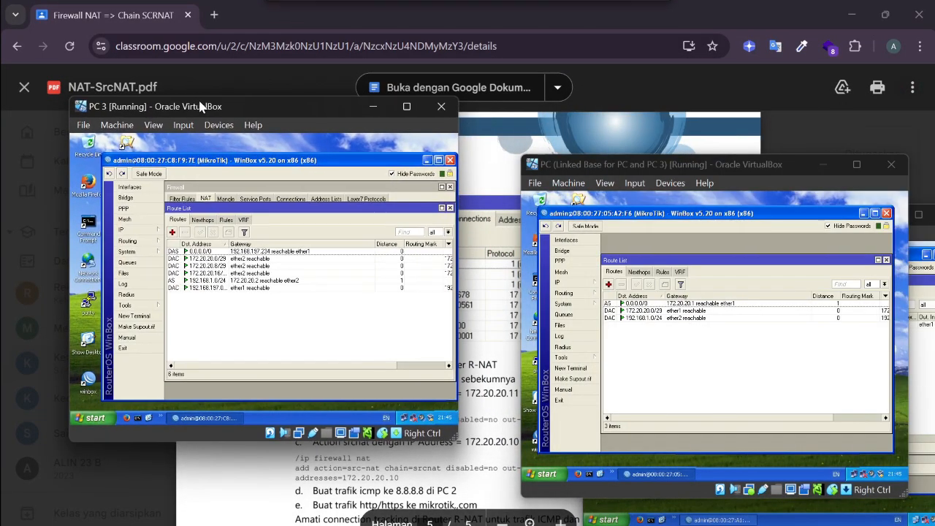
left_click(449, 208)
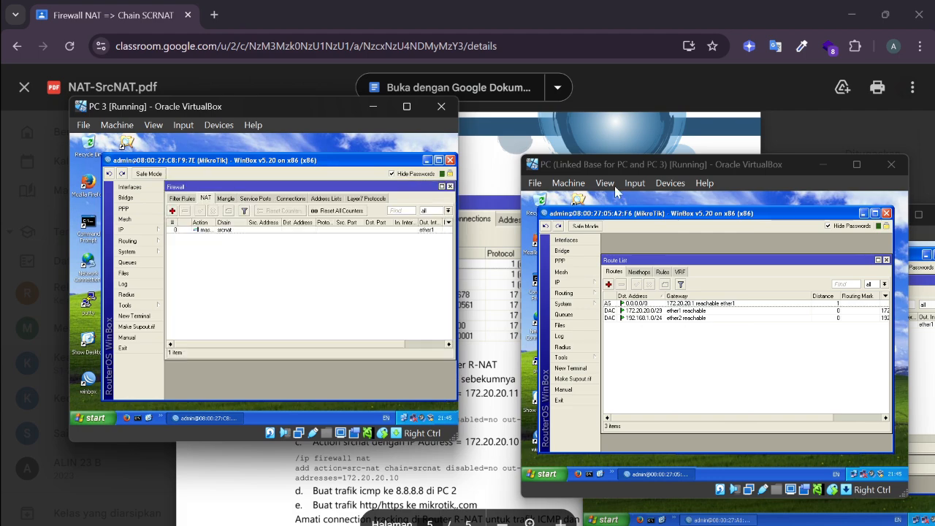
- Show the firewall connection list in PC 3's WinBox and ping 8.8.8.8 from a command prompt on the linked base PC
left_click_drag(684, 167, 675, 115)
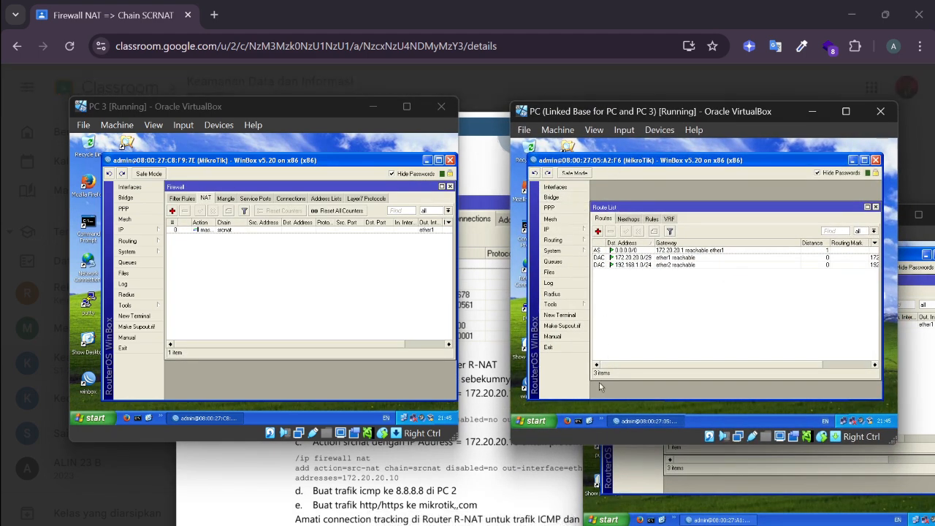
left_click(579, 421)
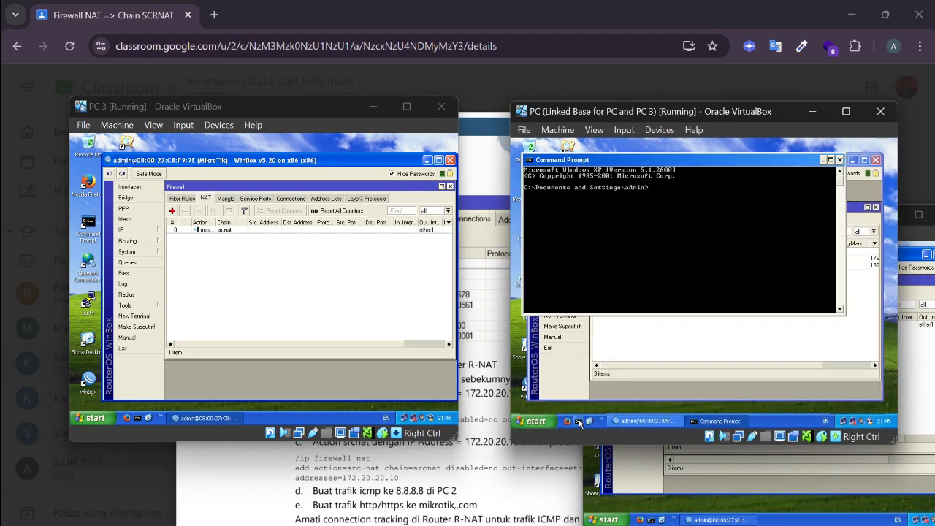
left_click(293, 199)
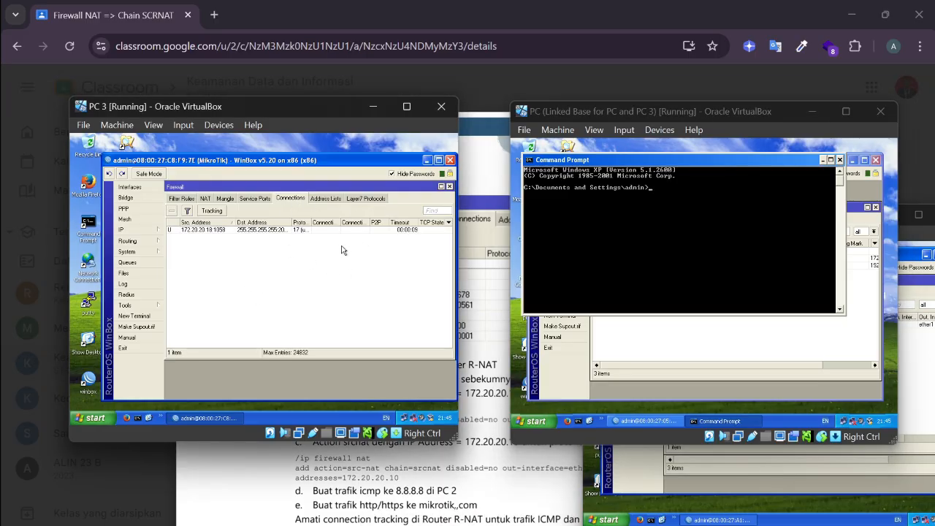
left_click(686, 206)
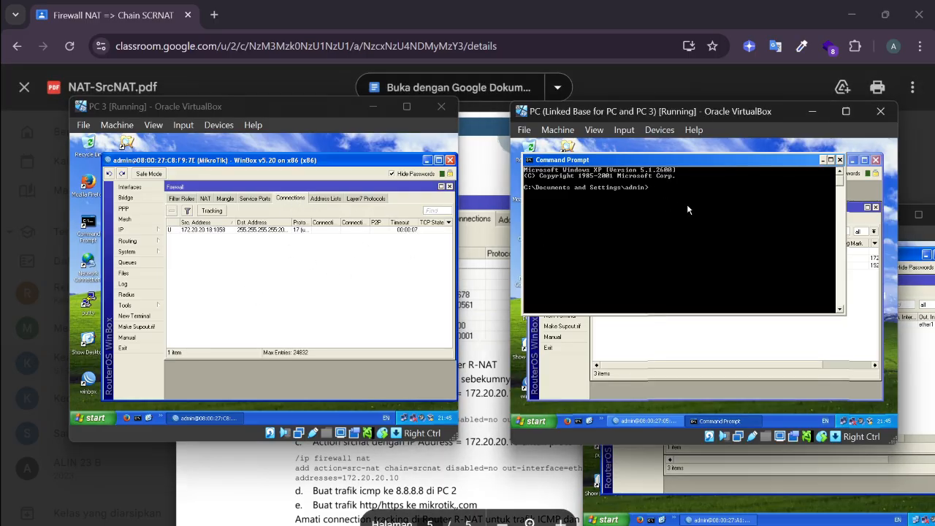
type("ping ")
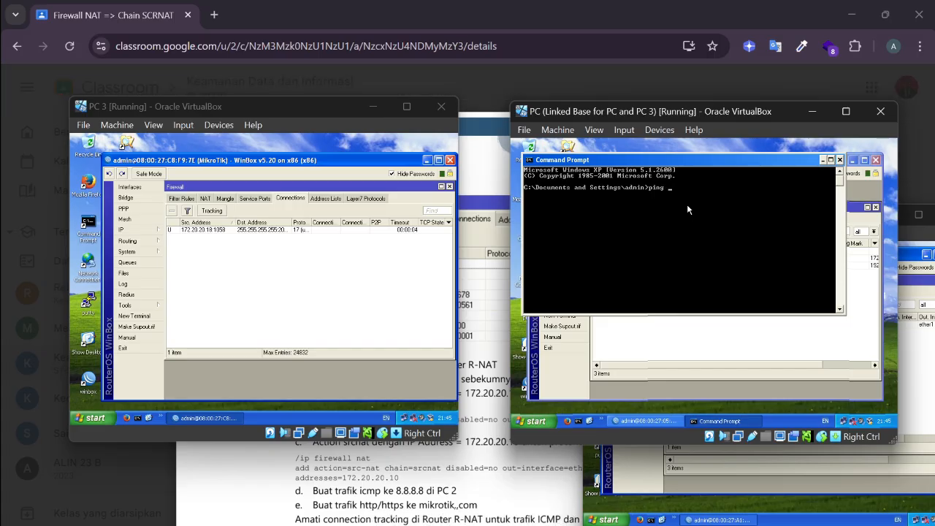
type("8.8.8.8")
key("Return")
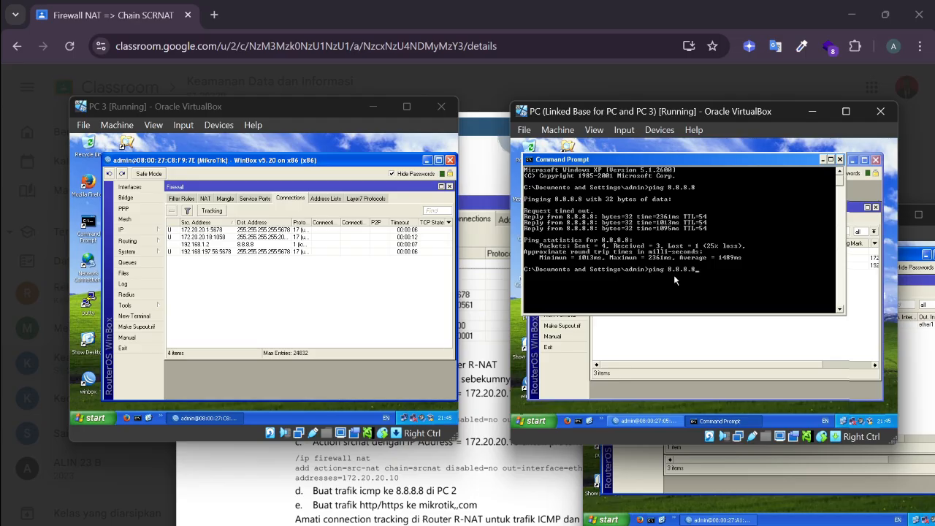
- Run a continuous ping to 8.8.8.8 on the linked base PC and widen the Protocol column in PC 3's connection list
type("t")
key("Return")
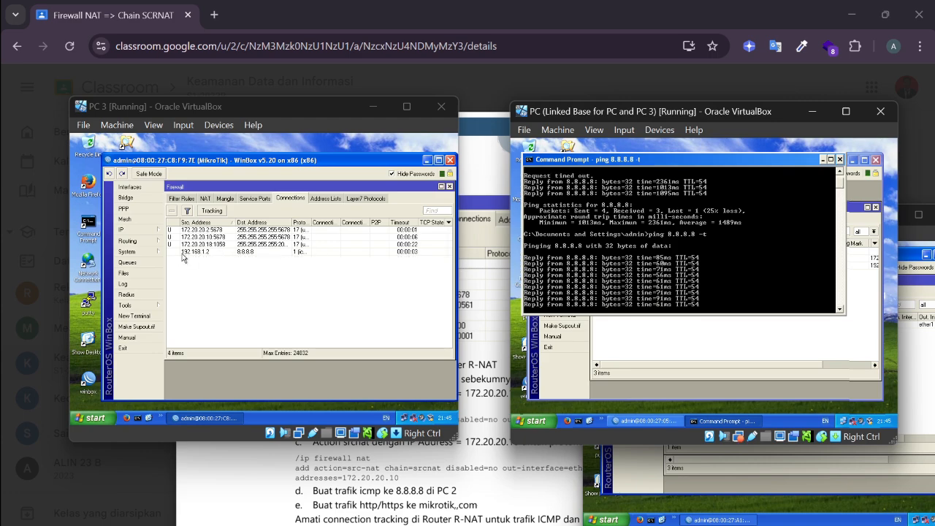
double_click(312, 223)
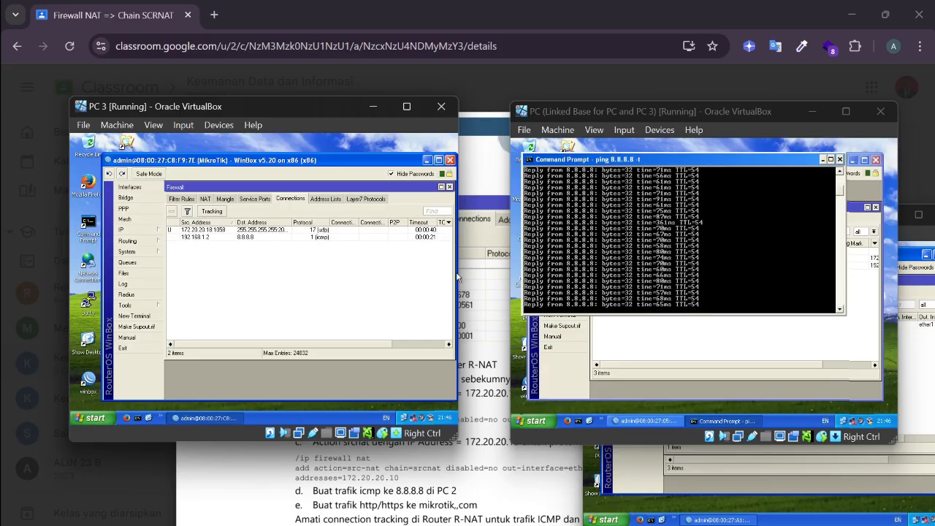
left_click(678, 290)
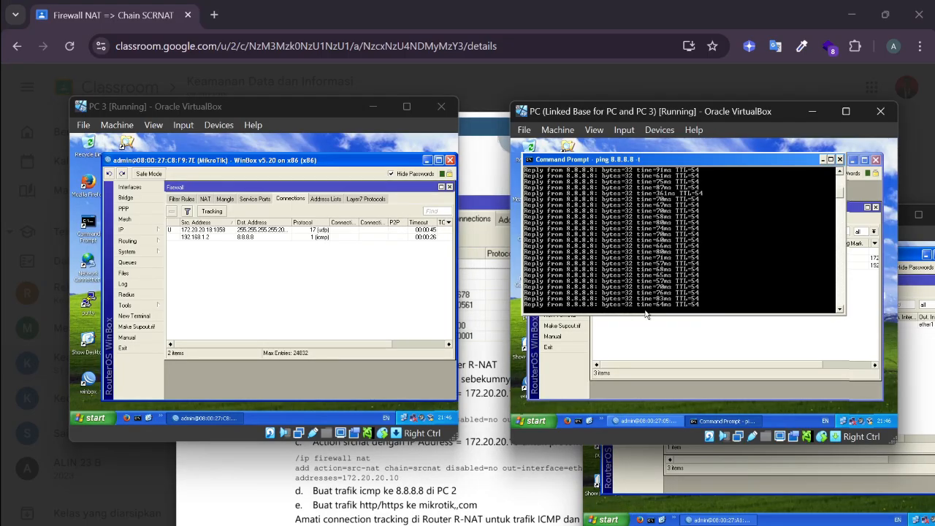
- Place the PC 2 window beside PC 3 and run ping 8.8.8.8 -t in PC 2's command prompt
left_click(643, 467)
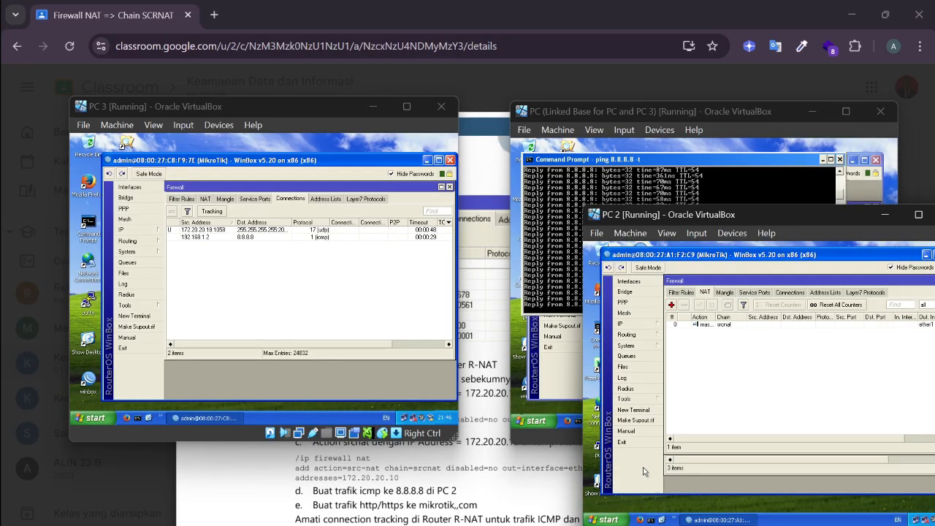
left_click_drag(785, 210, 712, 150)
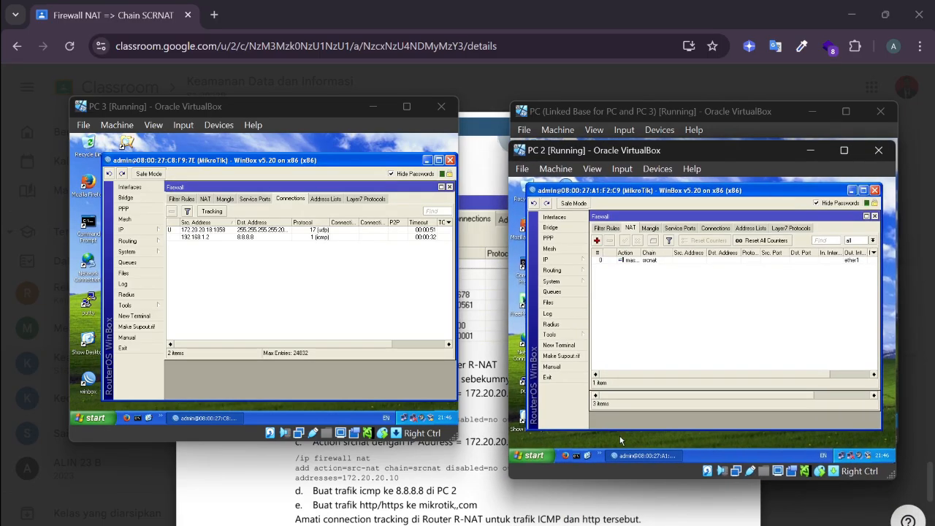
left_click(576, 456)
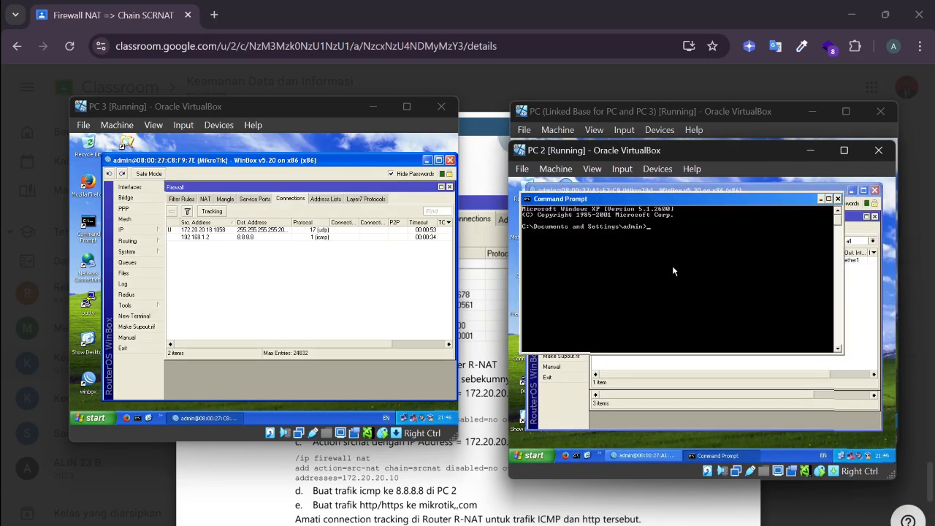
type("ping 8.8.8.8 -t")
key("Return")
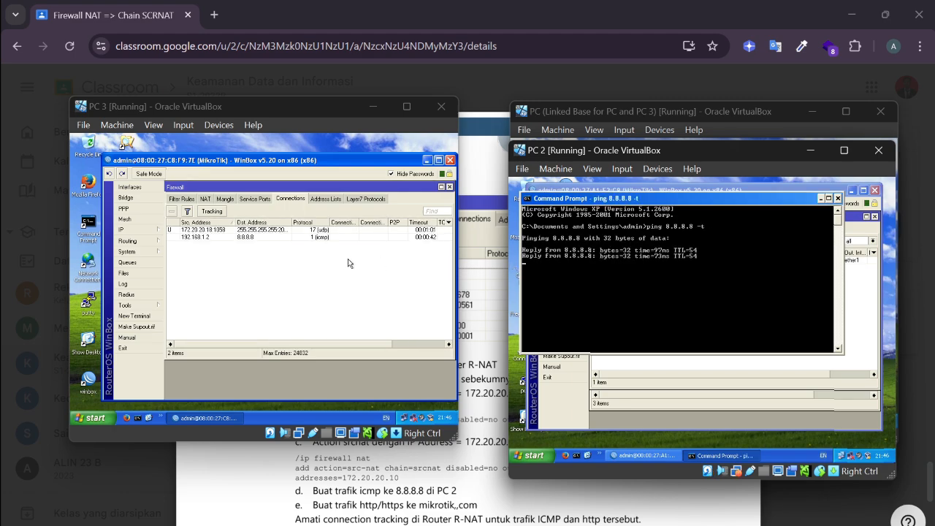
left_click(267, 275)
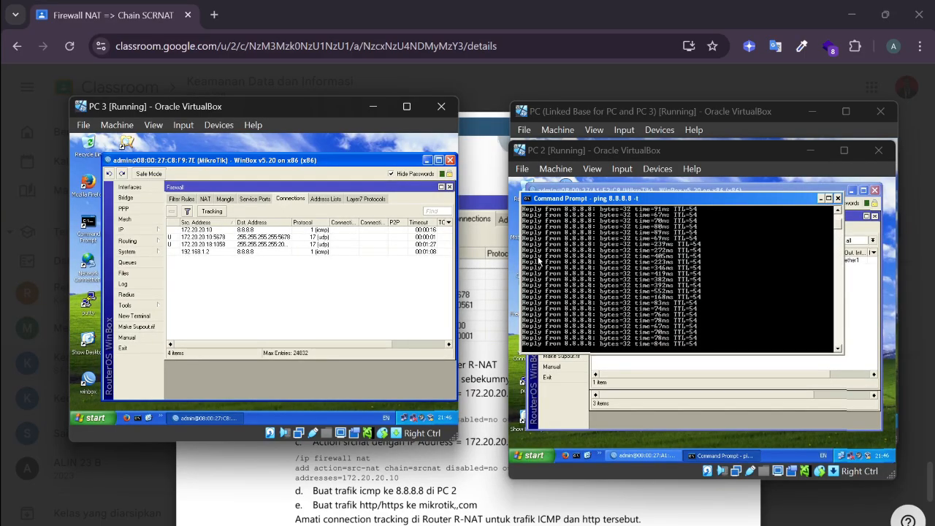
- Run ping 8.8.8.8 -t from a command prompt on PC 3, then minimize it to check WinBox's connection list
left_click(140, 416)
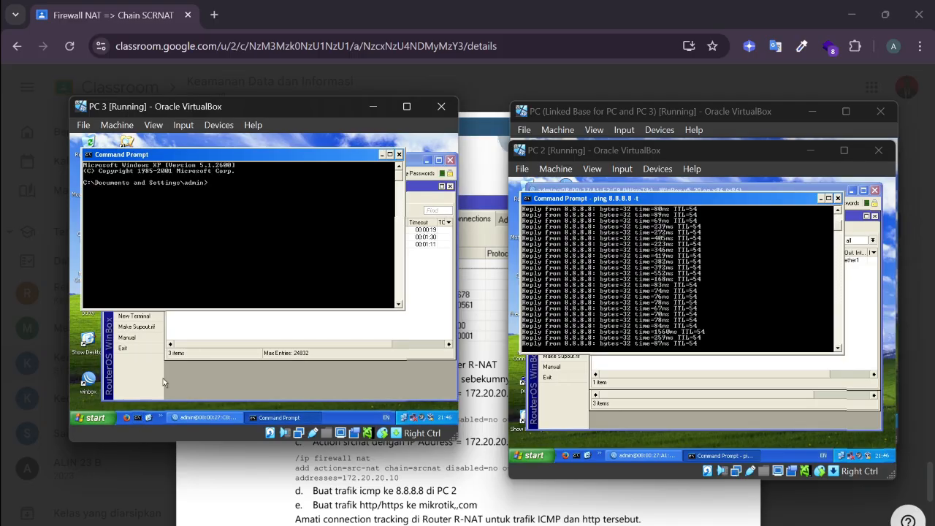
type("ping")
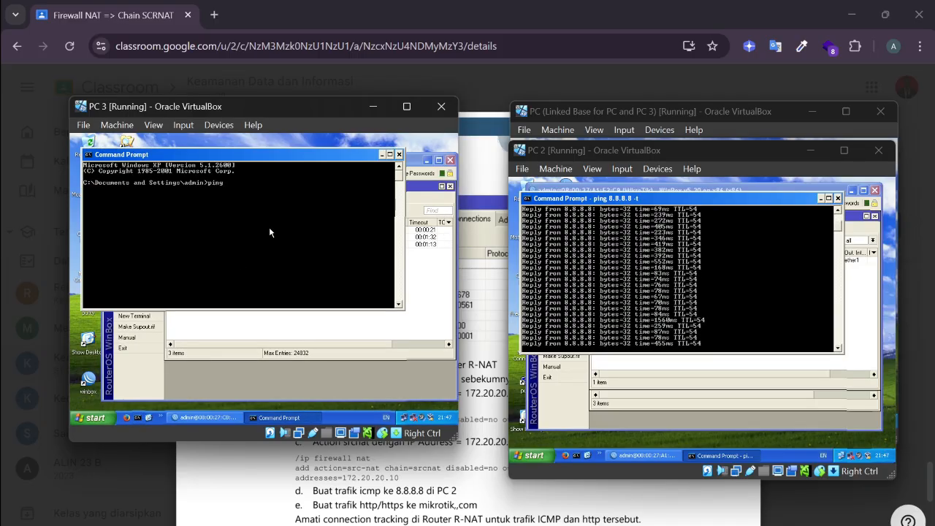
type(" 8.8.8.8")
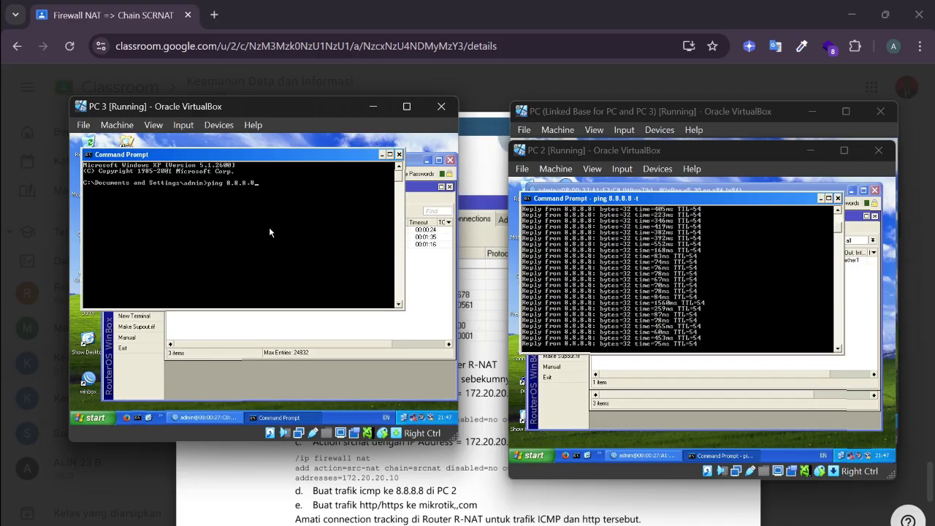
type(" -t")
key("Return")
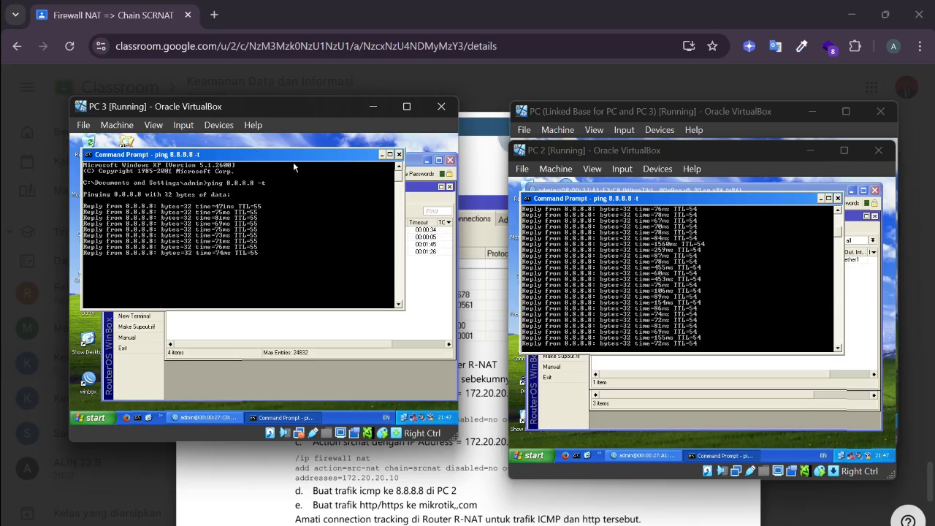
left_click(383, 156)
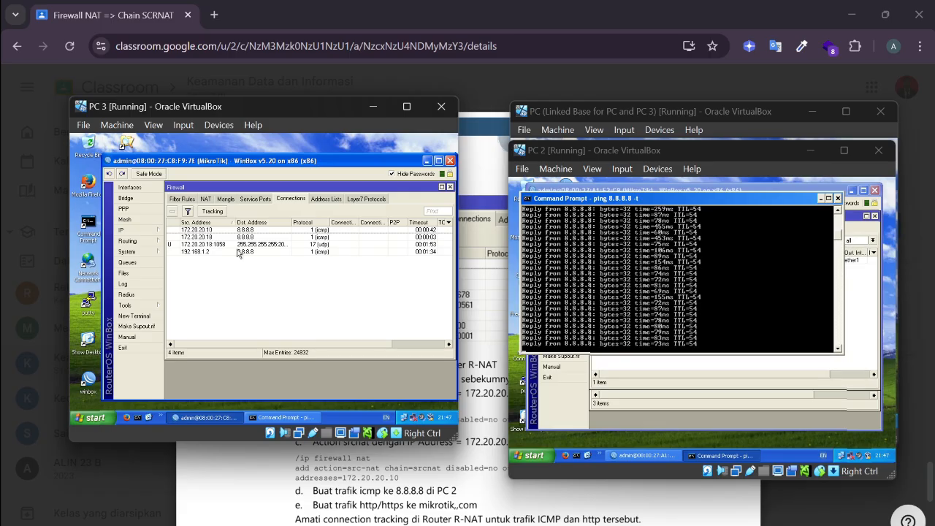
left_click_drag(321, 102, 349, 105)
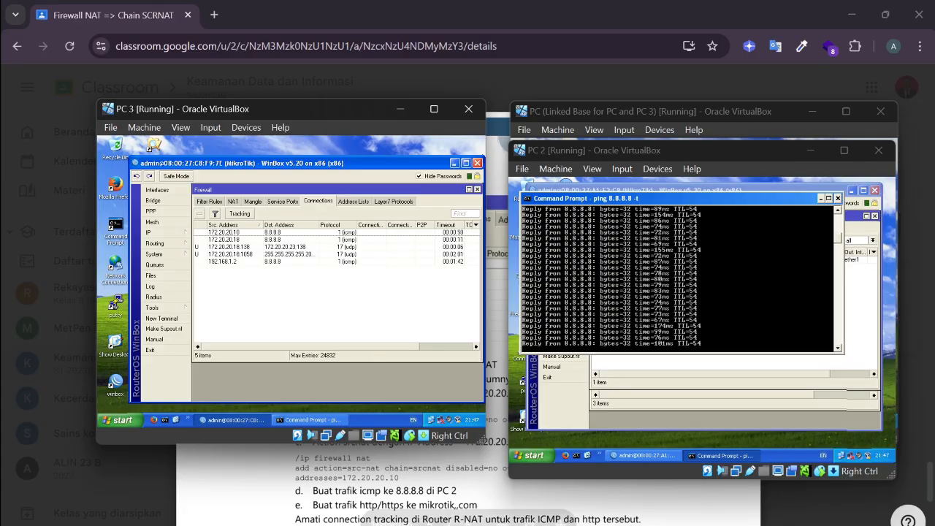
- Review the guide's network topology diagram, its ICMP connection tracking example and the step 6 changes for R-NAT
left_click(499, 281)
scroll(499, 280, "up", 15)
scroll(468, 314, "up", 20)
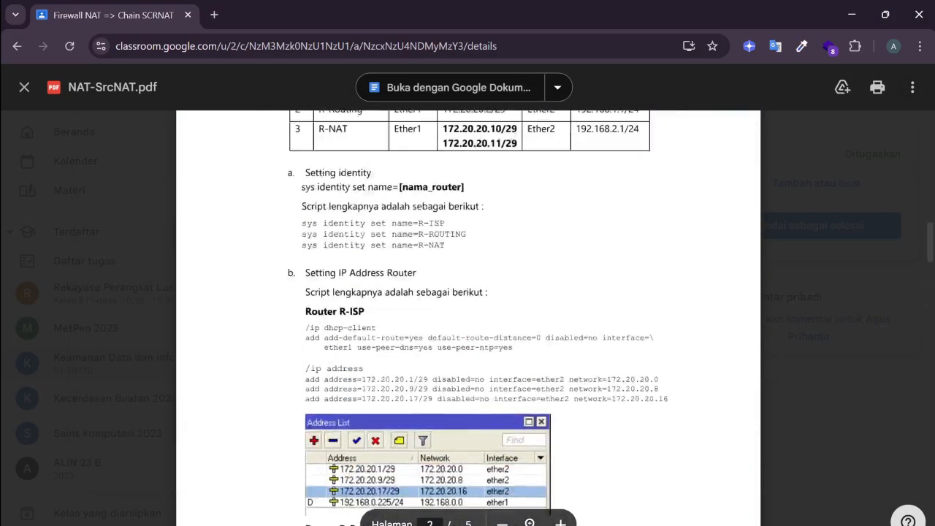
scroll(468, 314, "down", 5)
scroll(468, 314, "up", 2)
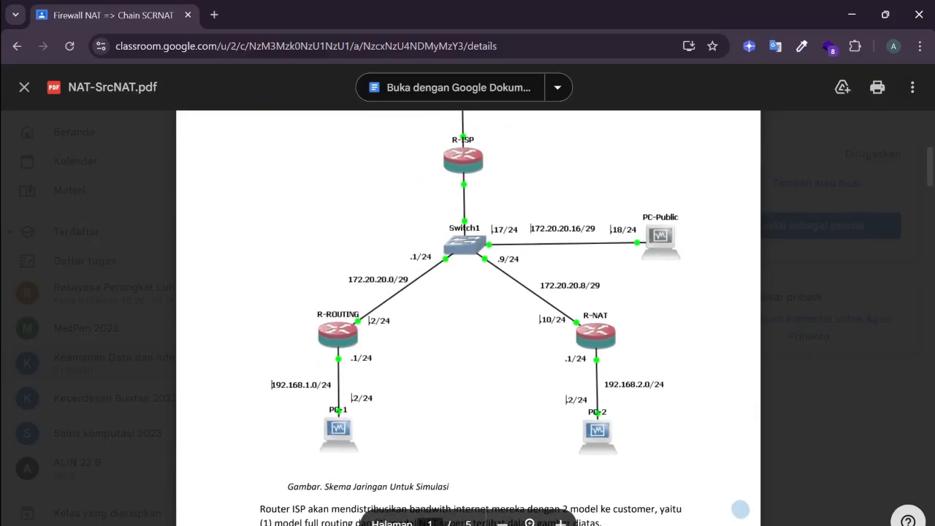
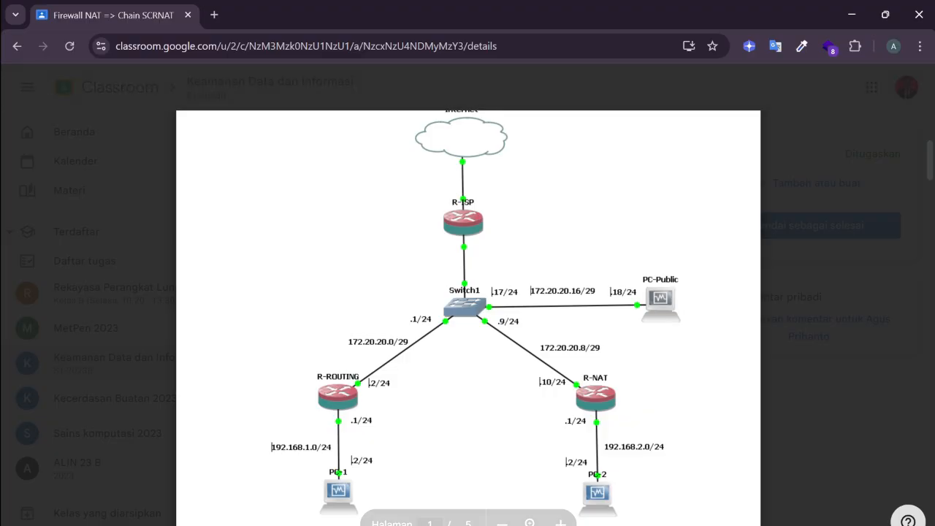
scroll(468, 314, "down", 20)
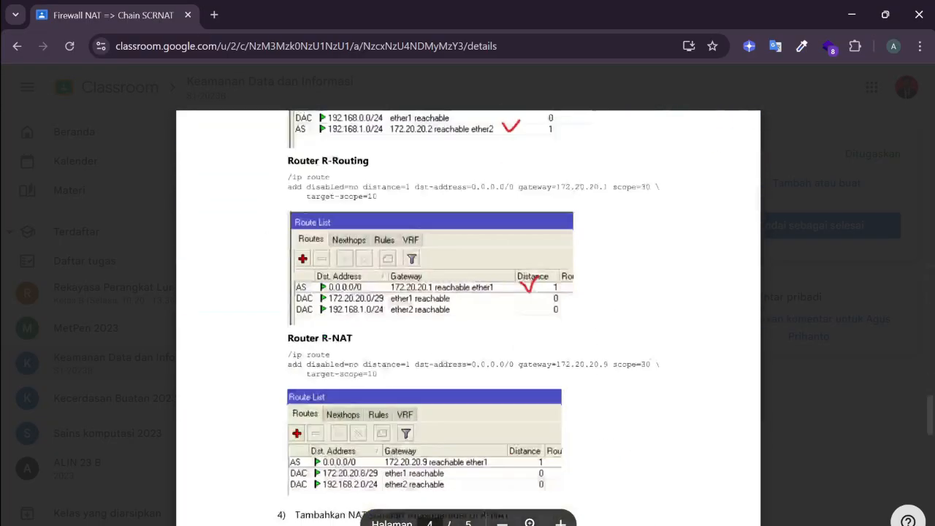
scroll(467, 314, "up", 2)
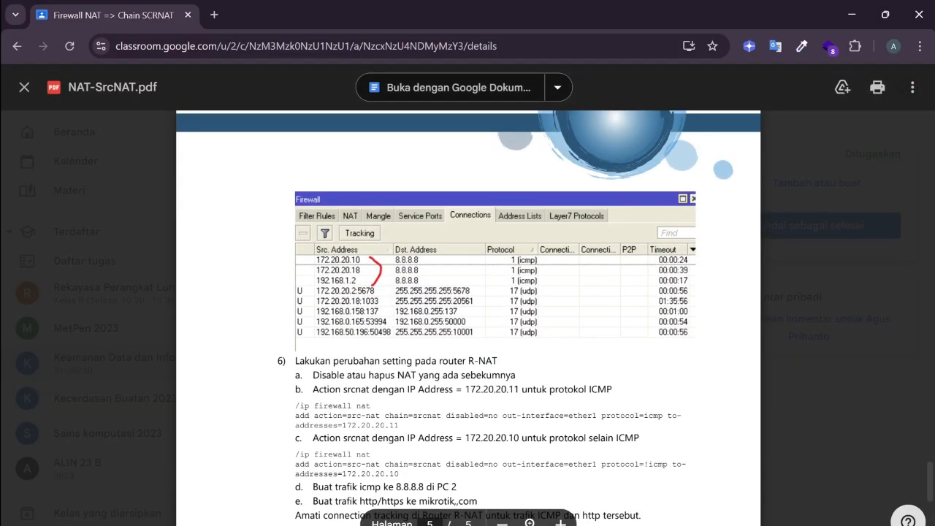
scroll(468, 314, "up", 1)
scroll(467, 314, "down", 3)
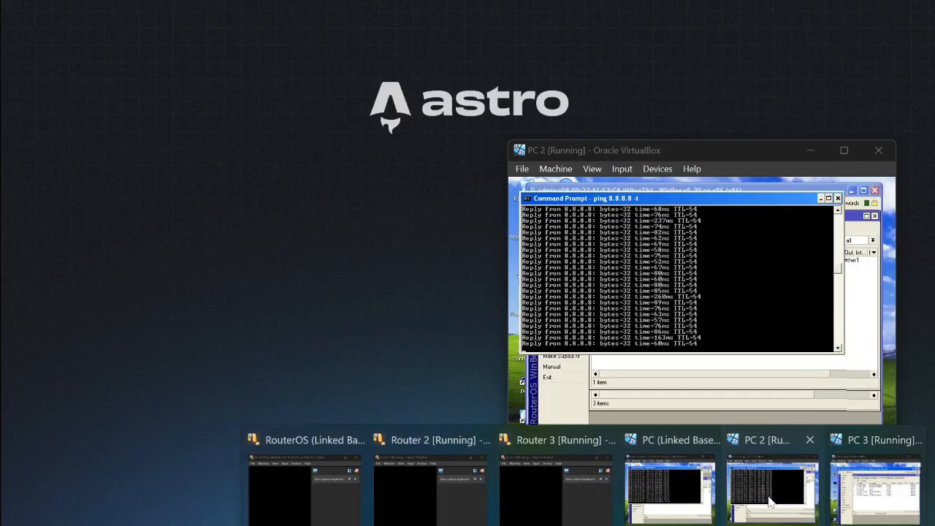
- Stop the continuous pings on the linked base PC and PC 2 and minimize both virtual machine windows
left_click(734, 488)
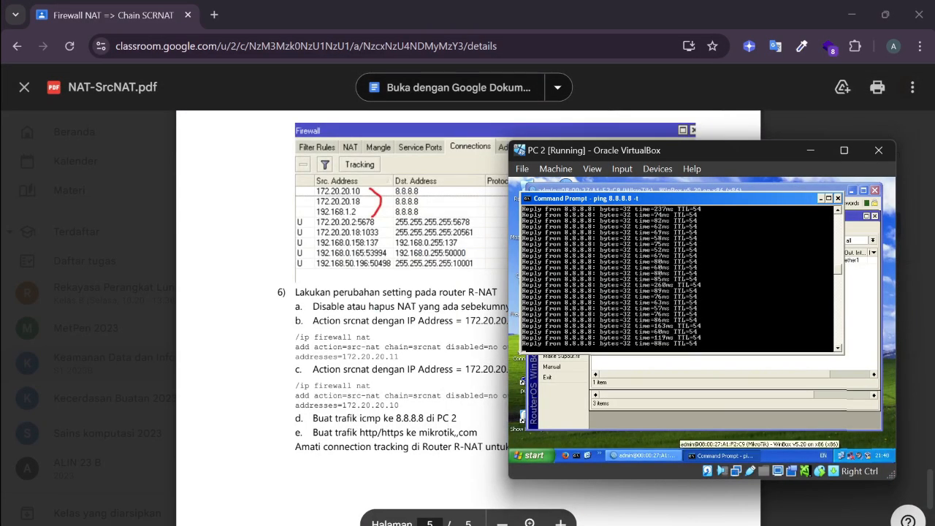
left_click(671, 446)
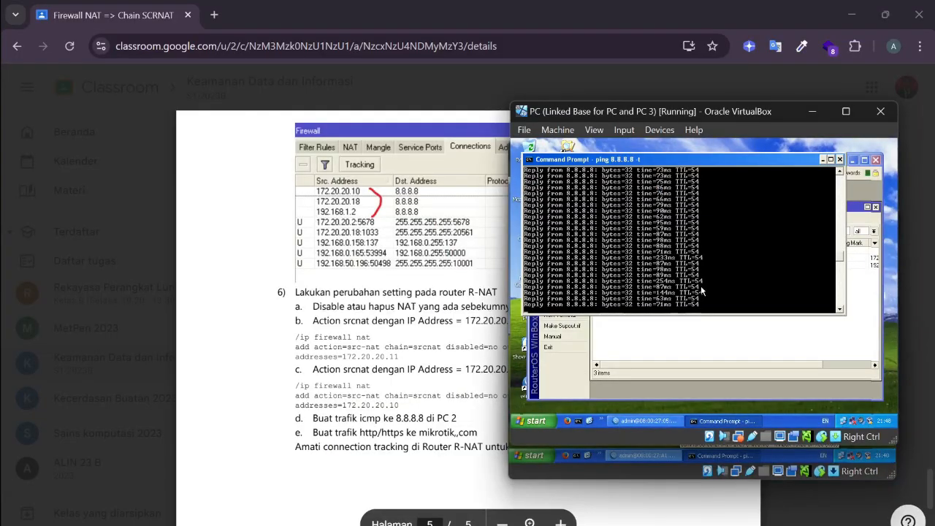
key("ctrl+c")
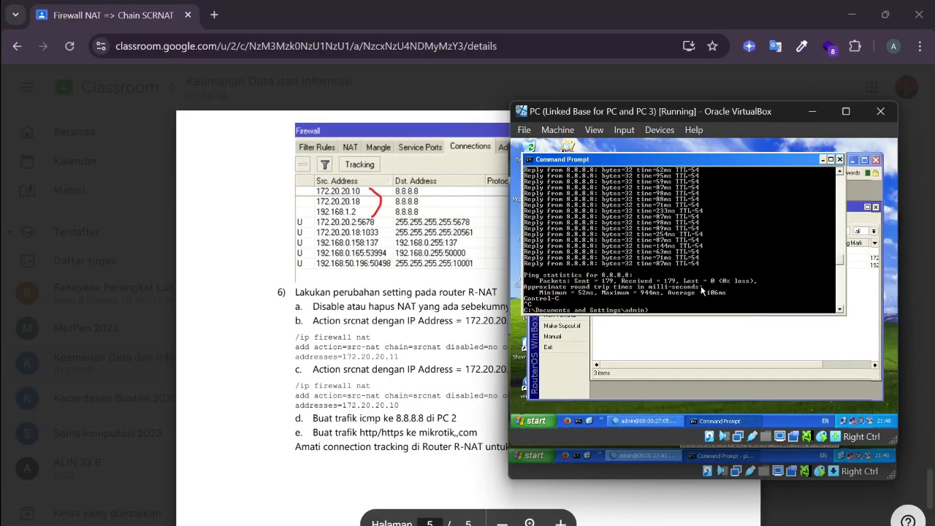
left_click(811, 111)
key("ctrl+c")
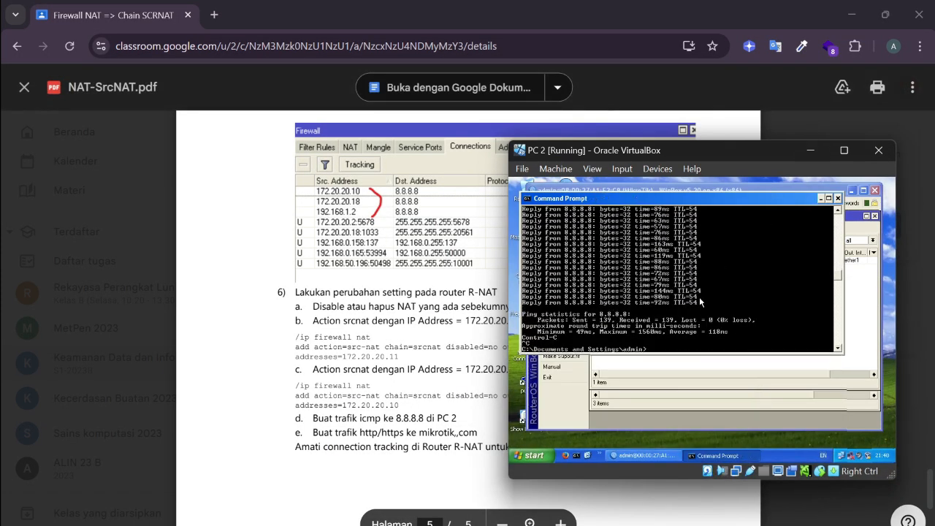
left_click(811, 151)
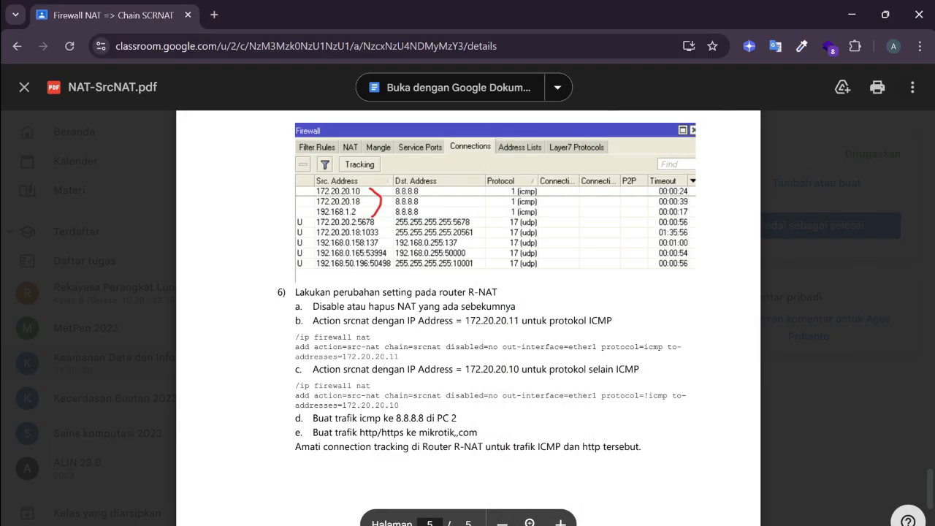
- Restore PC 3, stop its continuous ping to 8.8.8.8 and minimize its virtual machine window
mouse_move(628, 524)
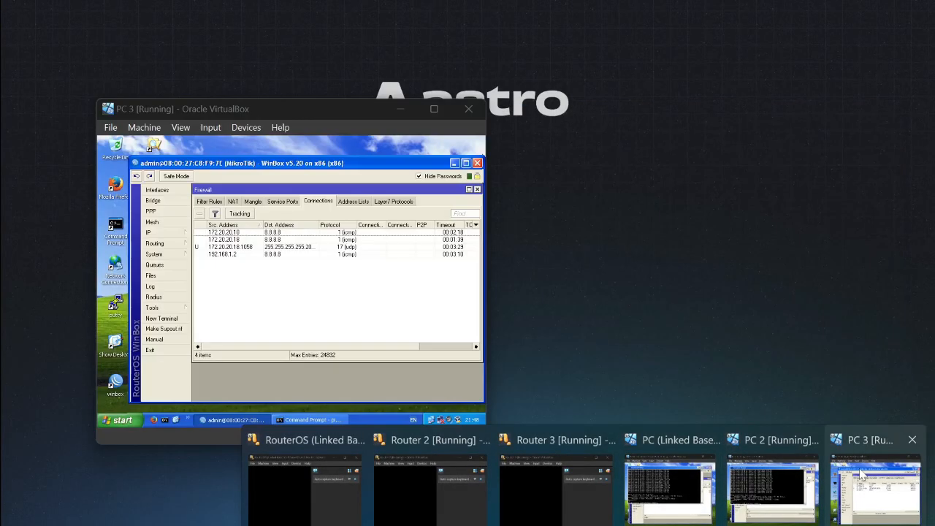
left_click(862, 475)
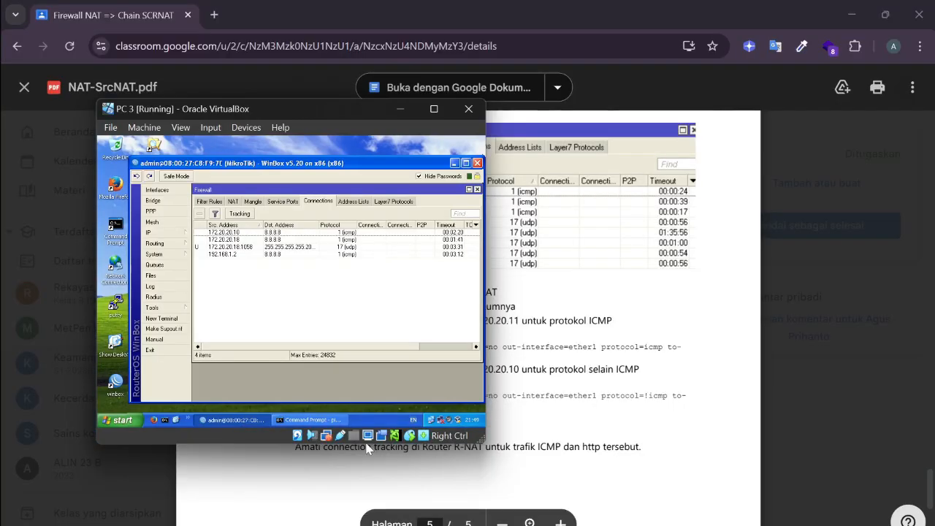
left_click(307, 420)
key("ctrl+c")
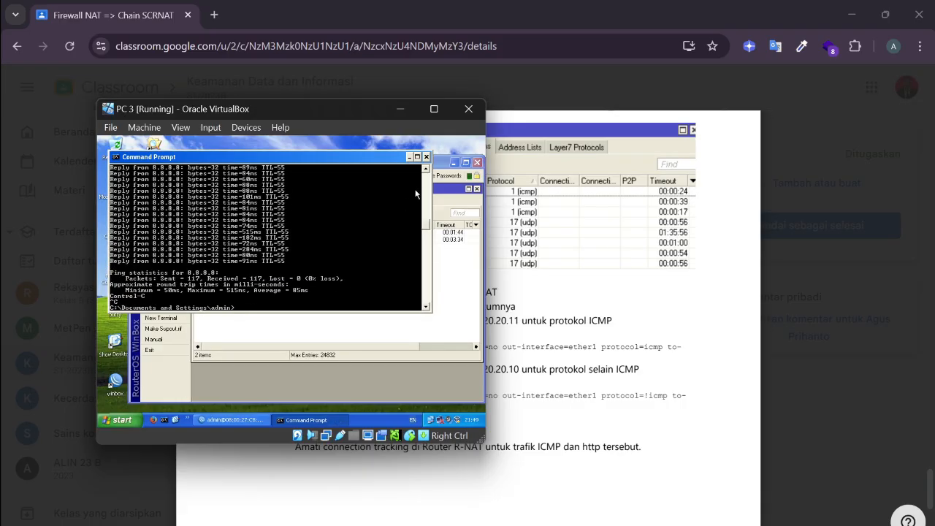
left_click(398, 106)
mouse_move(628, 524)
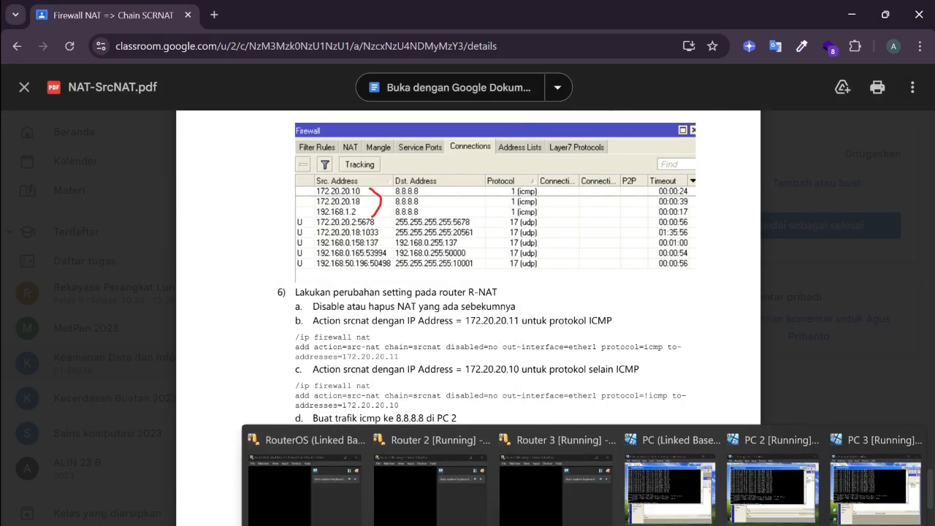
- Restore PC 2, close its command prompt and disable the existing masquerade rule in WinBox's NAT list
left_click(776, 484)
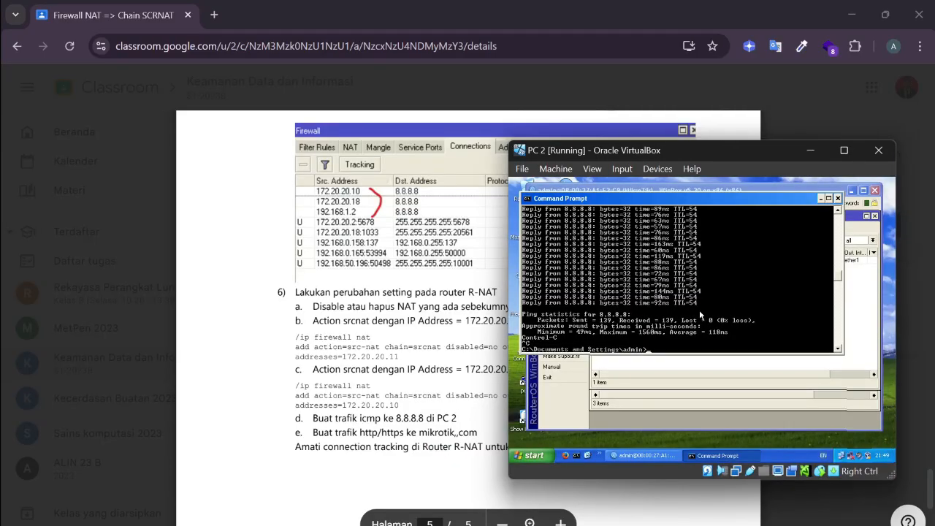
left_click(838, 199)
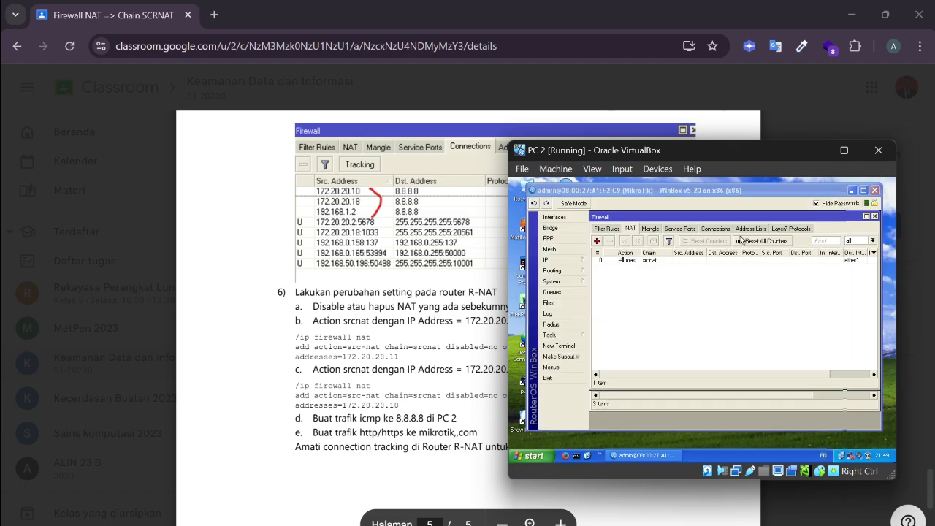
left_click(670, 261)
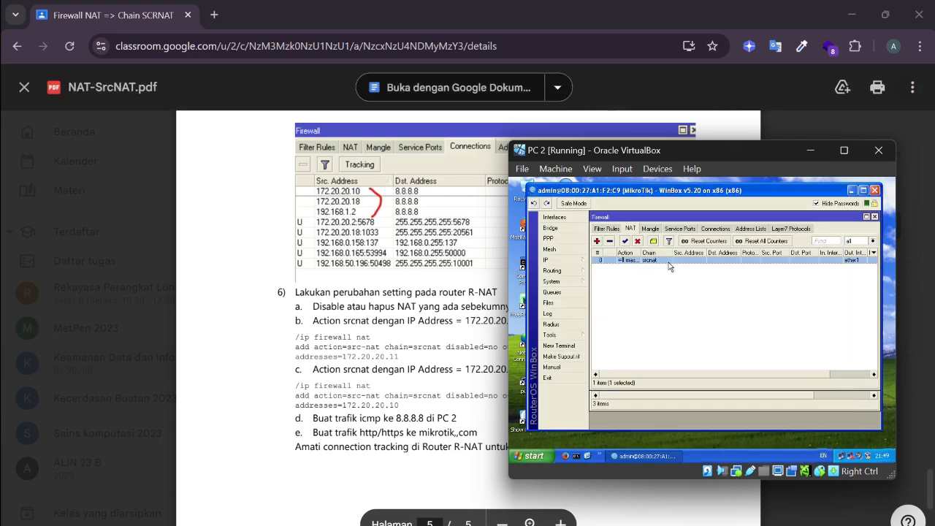
left_click(638, 241)
left_click(597, 241)
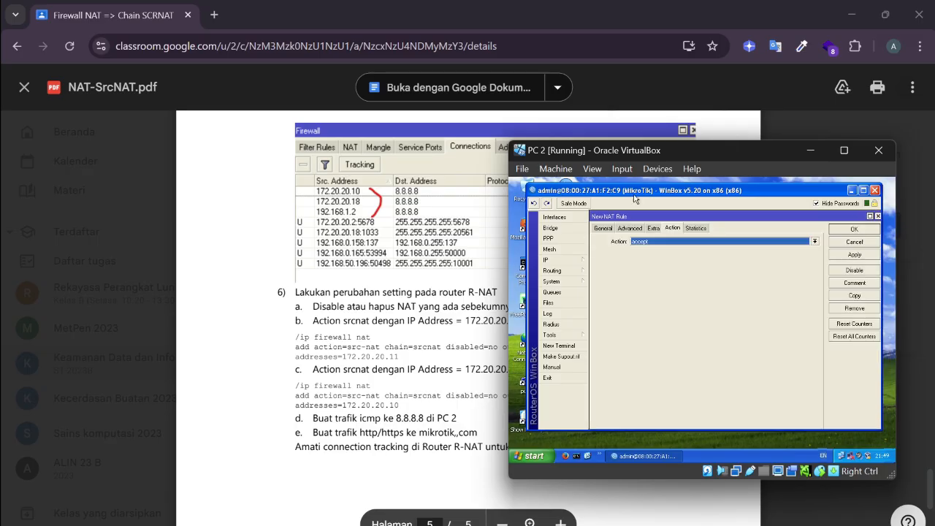
left_click(878, 216)
- Following the guide's step 6b, start a new srcnat rule on PC 2 with protocol icmp and out interface ether1
left_click_drag(738, 152, 716, 380)
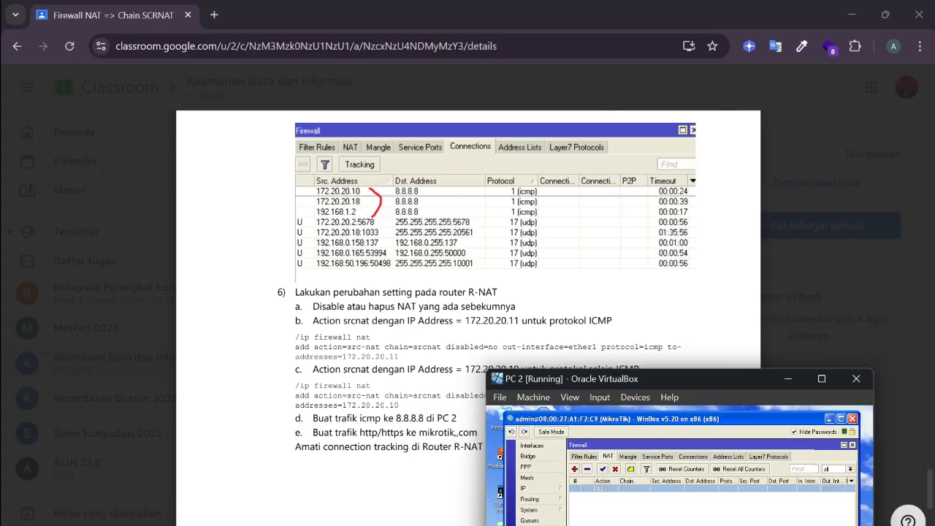
scroll(467, 314, "down", 1)
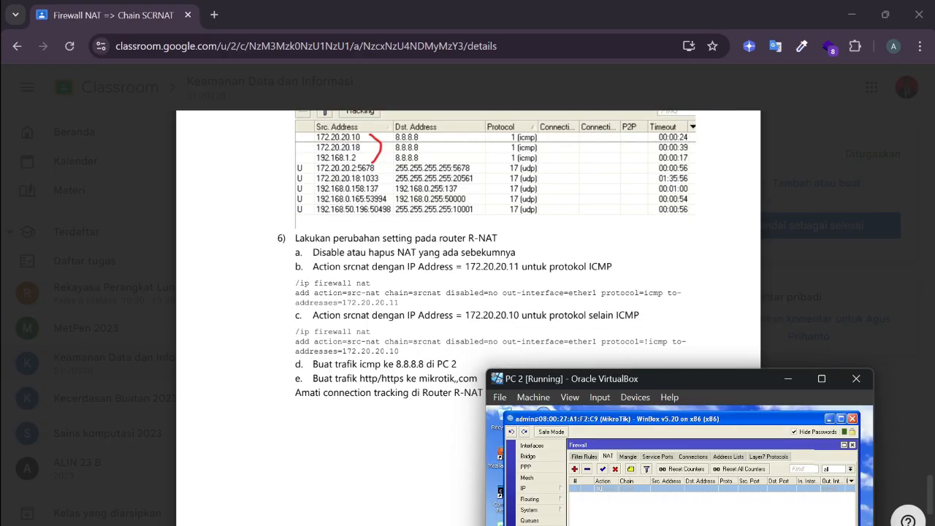
double_click(492, 267)
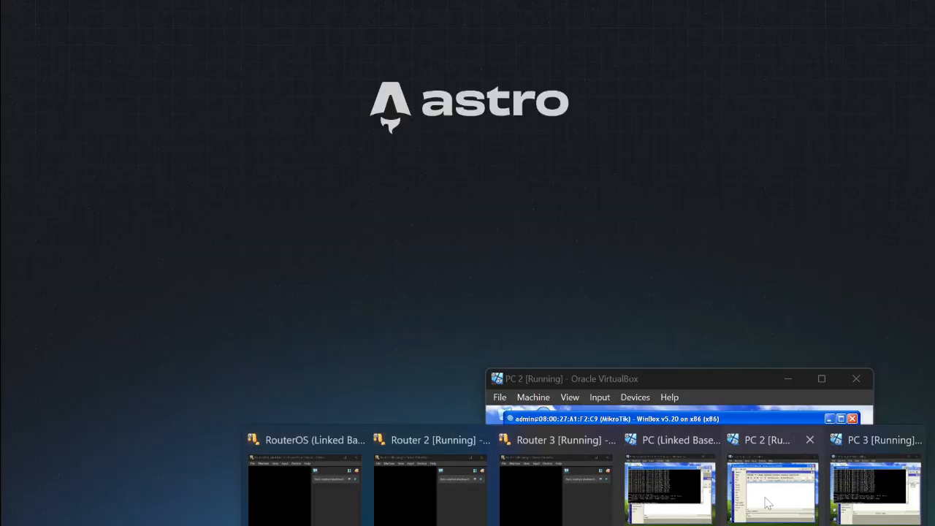
left_click(777, 485)
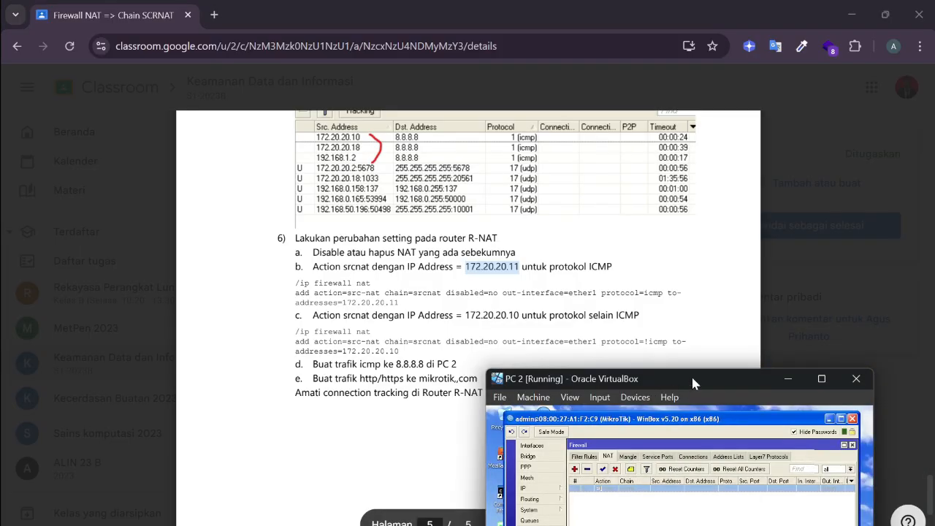
left_click_drag(691, 375, 788, 199)
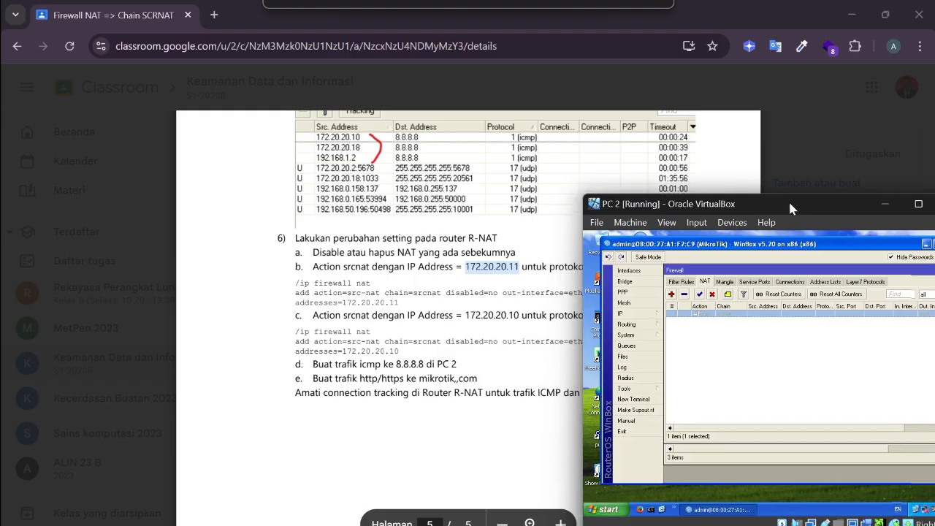
left_click(672, 294)
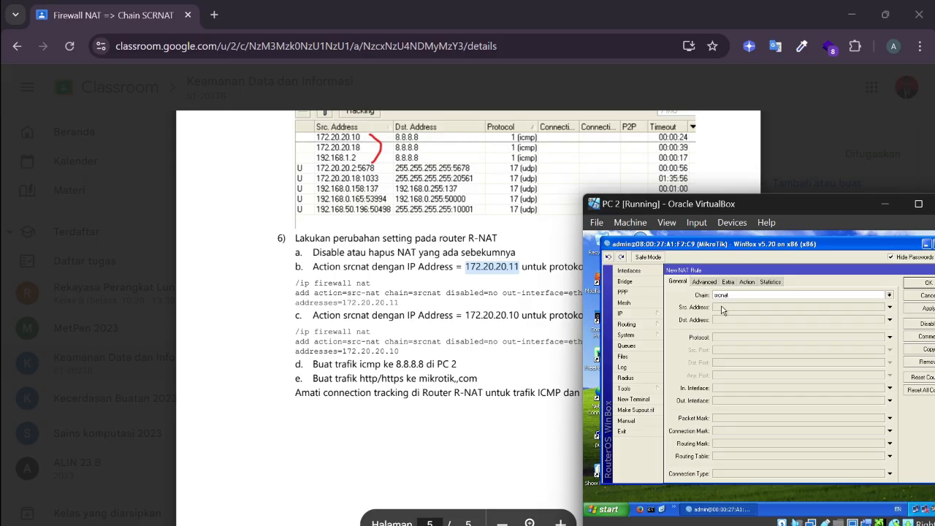
left_click(725, 337)
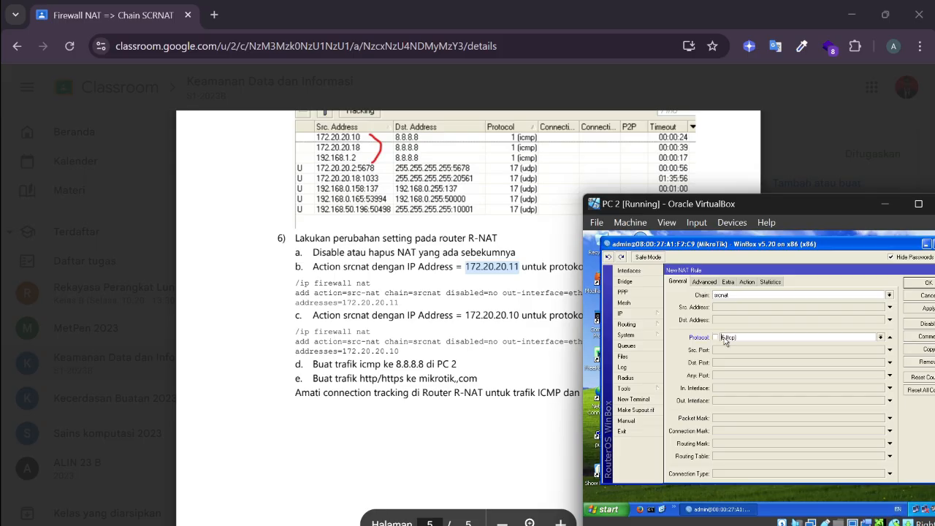
left_click(881, 337)
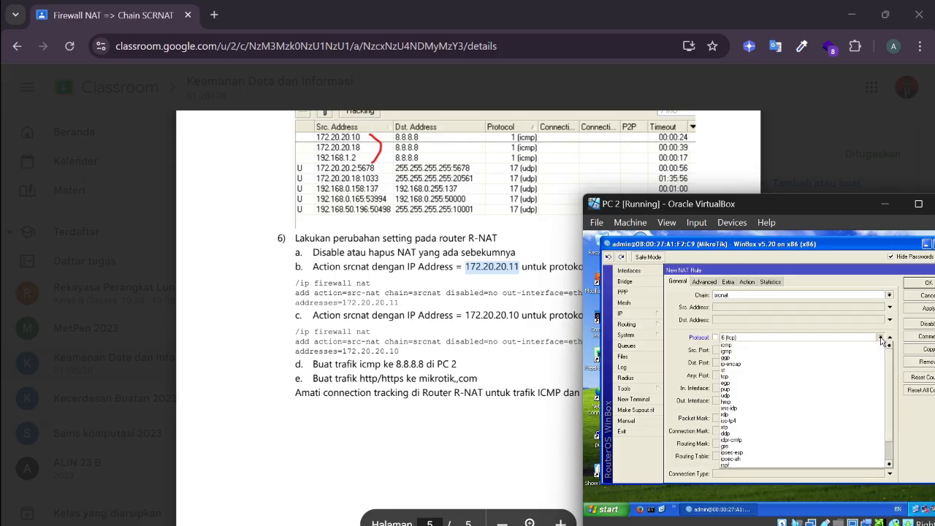
left_click(805, 345)
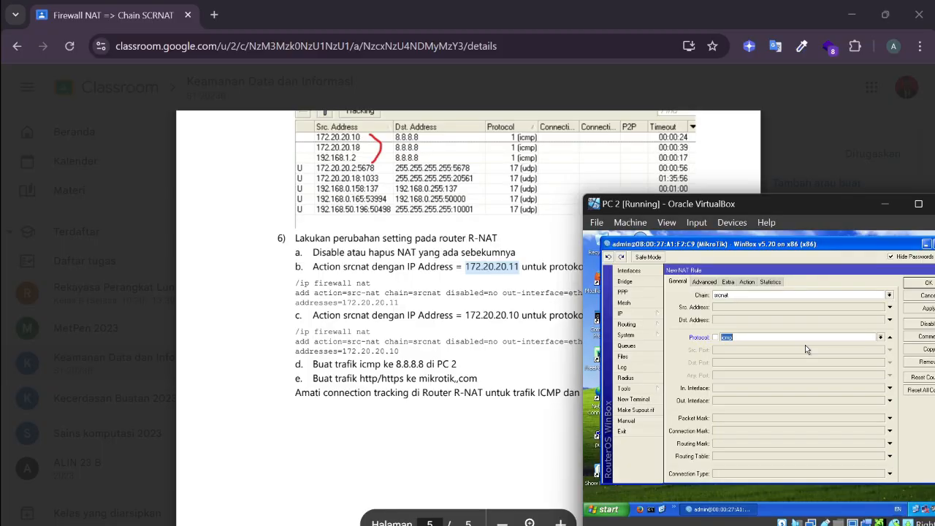
left_click(729, 401)
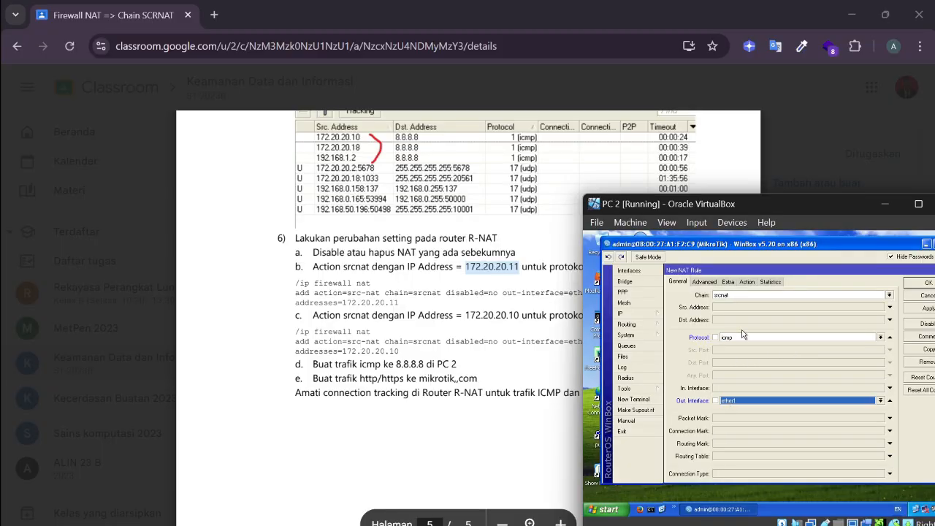
- Set the ICMP rule's action to src-nat with To Addresses 172.20.20.11 and save it
left_click(745, 283)
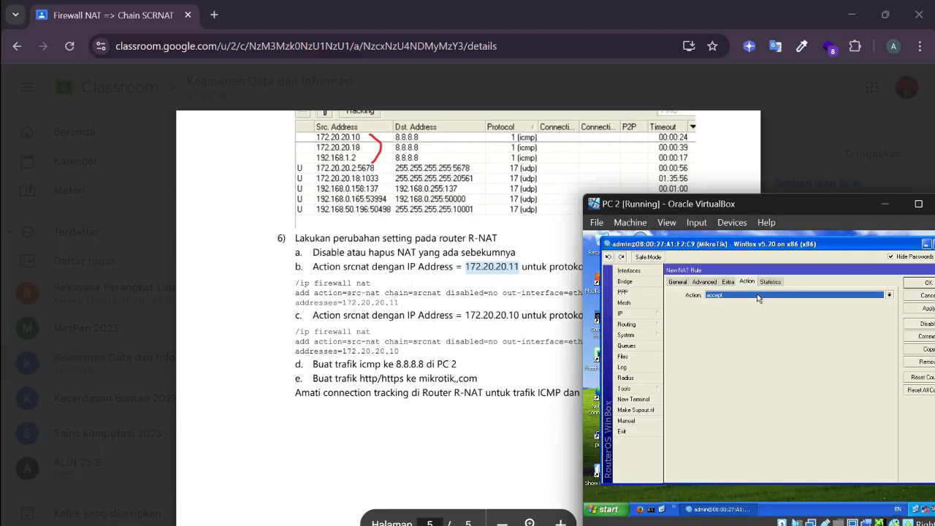
left_click(758, 295)
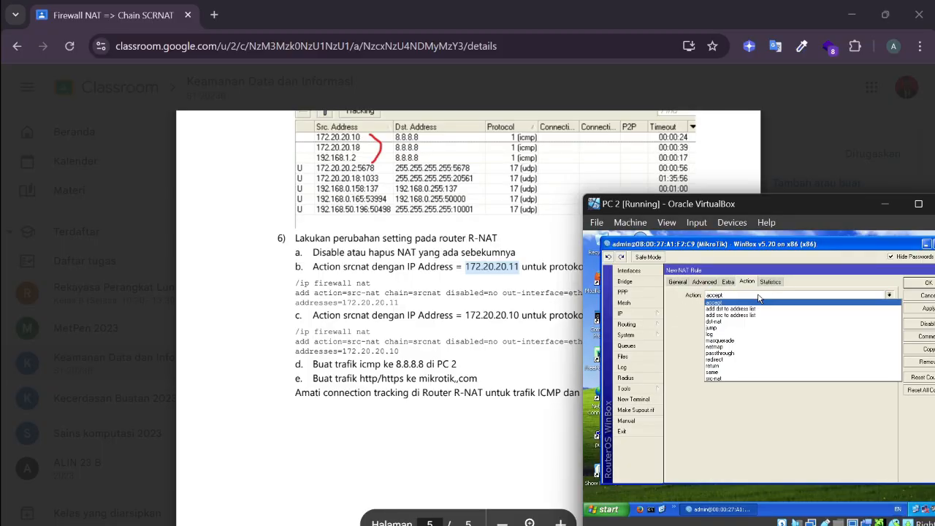
left_click(752, 379)
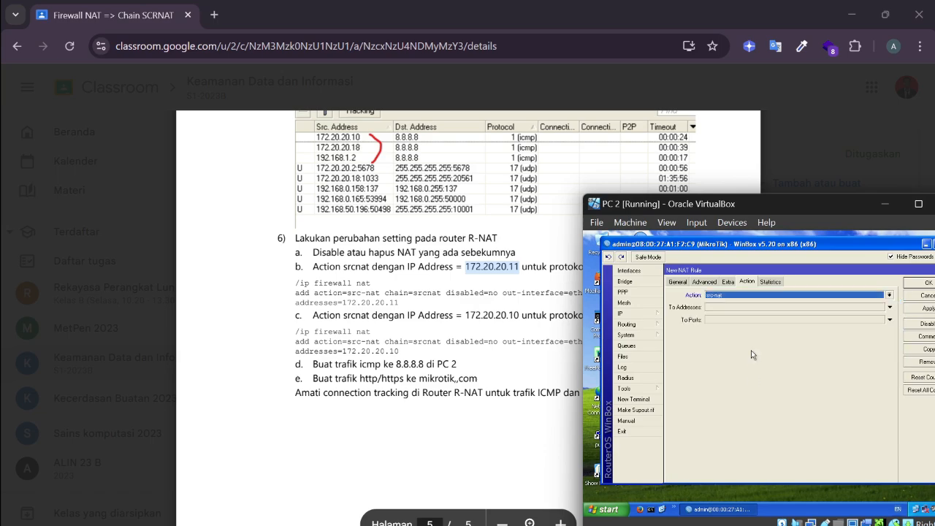
left_click(733, 307)
type("172")
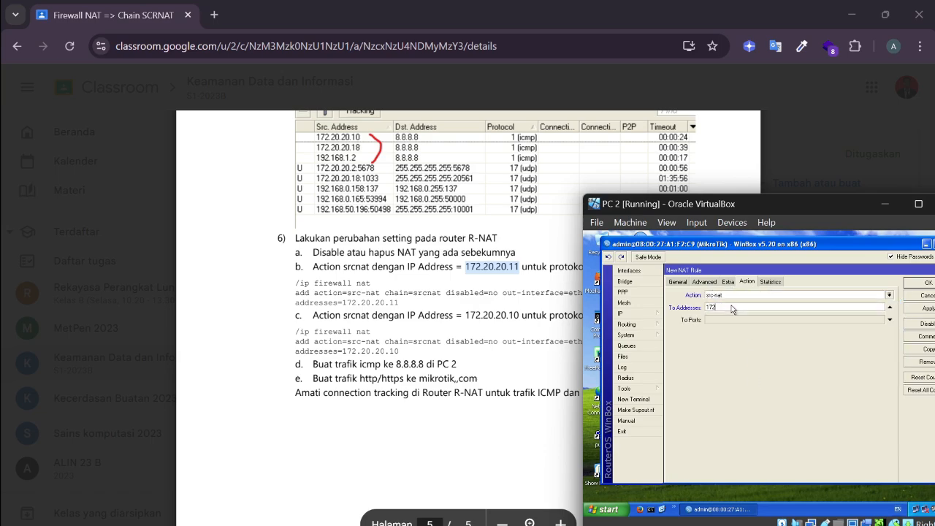
type(".20.20")
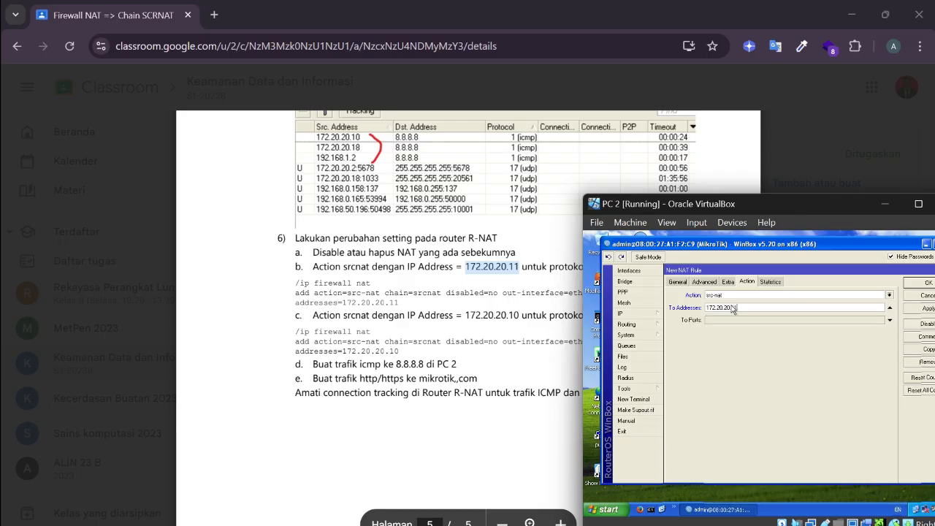
type(".11")
left_click(922, 285)
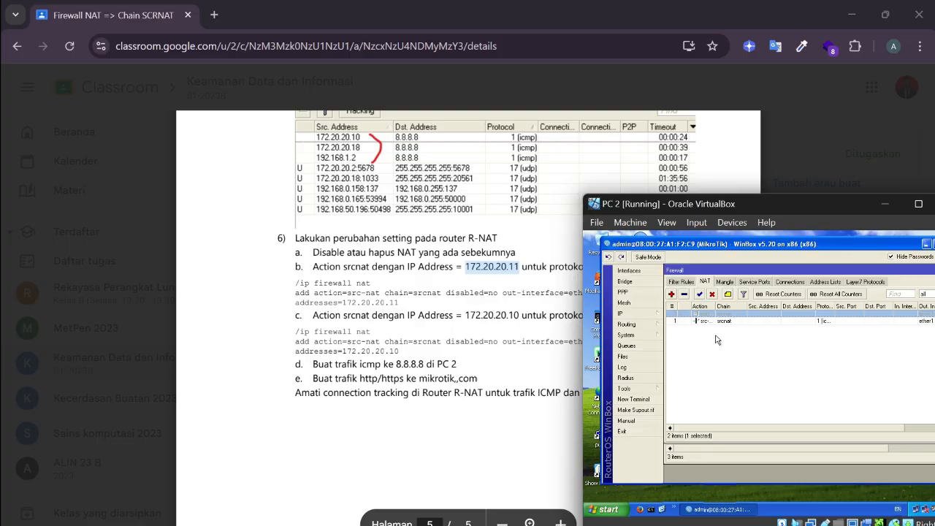
- Bring up PC 3's WinBox connection list, closing its command prompt, and run ping 8.8.8.8 from a new prompt on PC 2
left_click(651, 510)
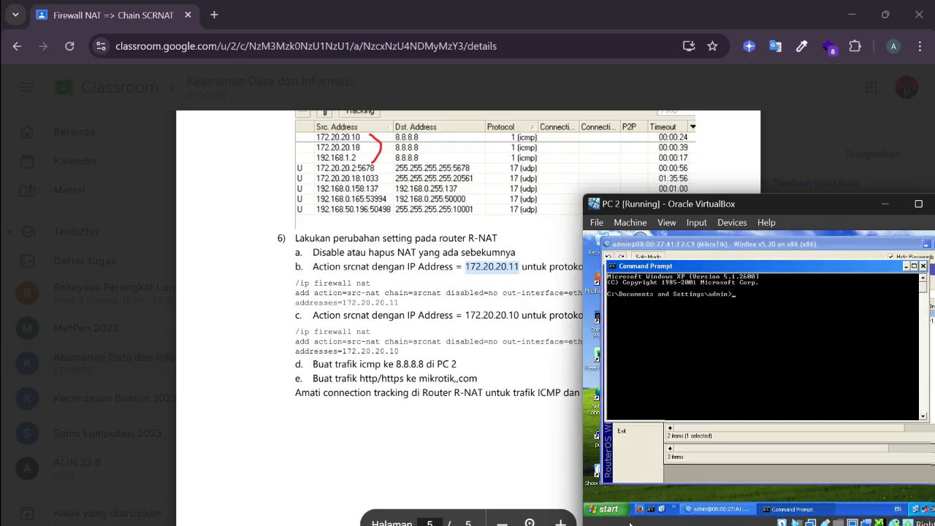
mouse_move(617, 525)
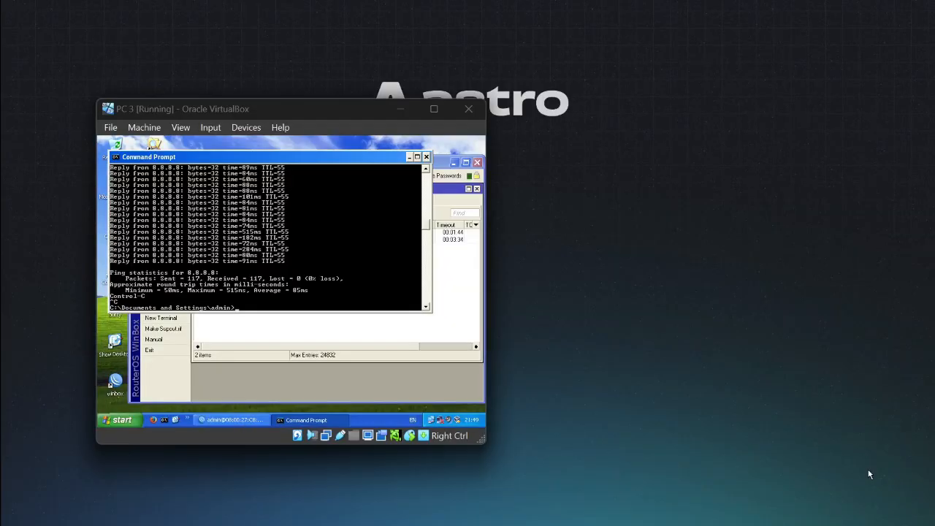
left_click(872, 475)
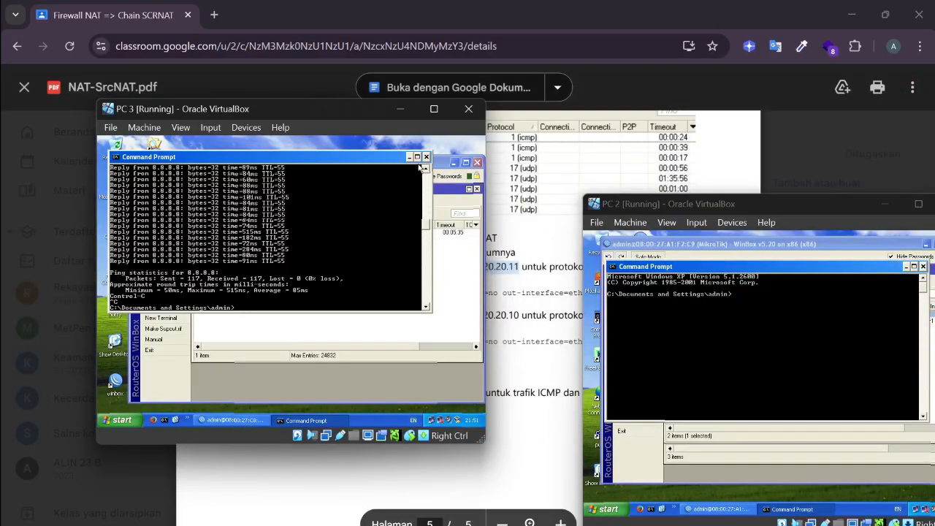
left_click(427, 158)
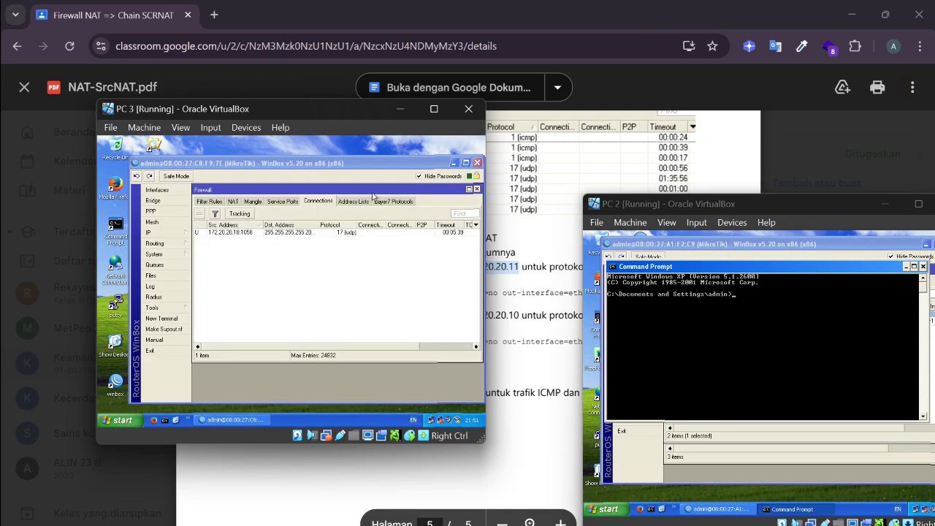
left_click(773, 296)
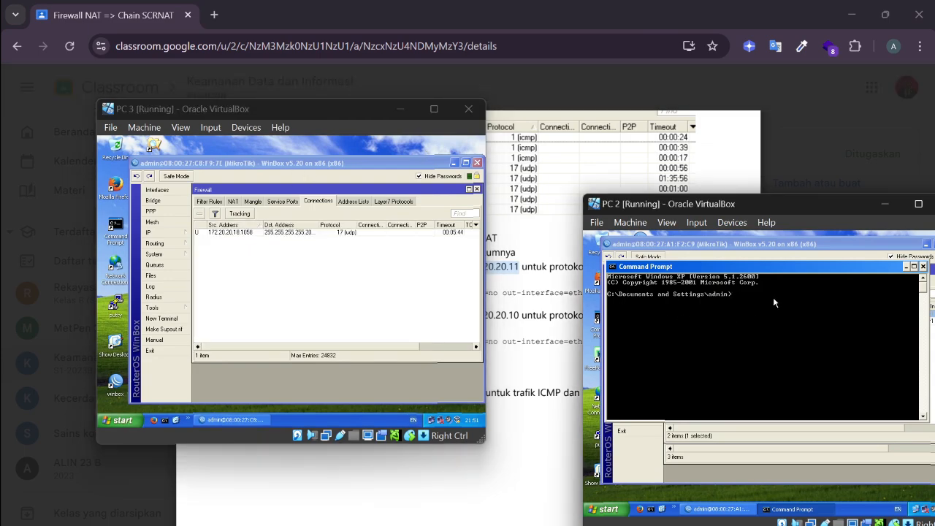
type("ping 8.8.8.8")
key("Return")
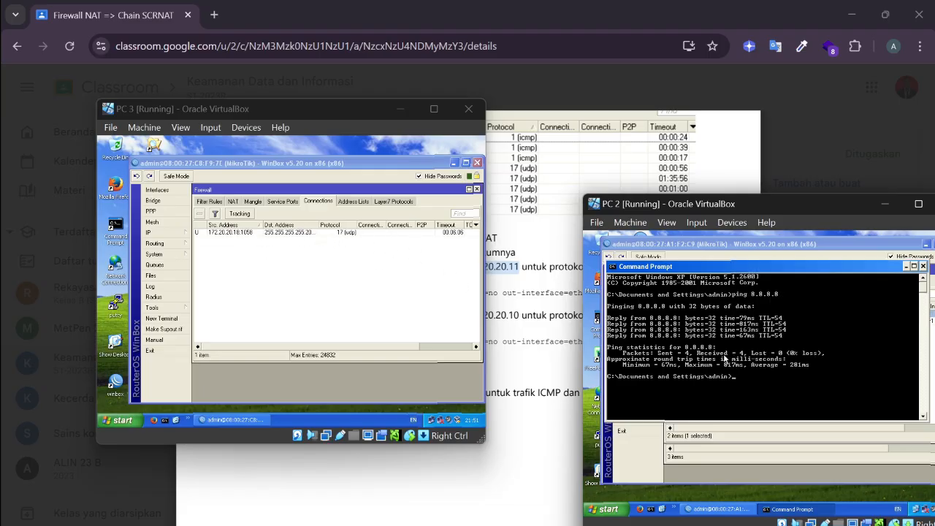
- Run ping mikrotik.com on PC 2 and close its command prompt
type("ping nikto")
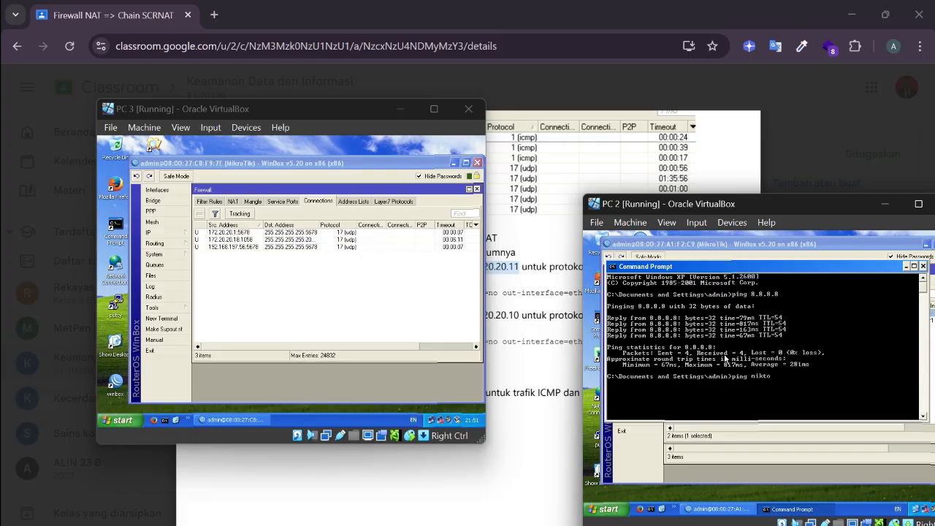
key("BackSpace")
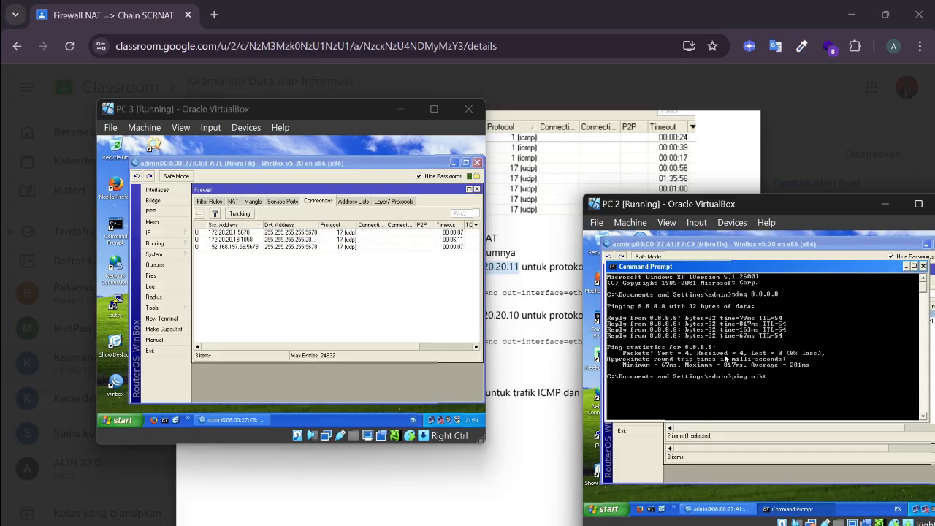
type("rotik")
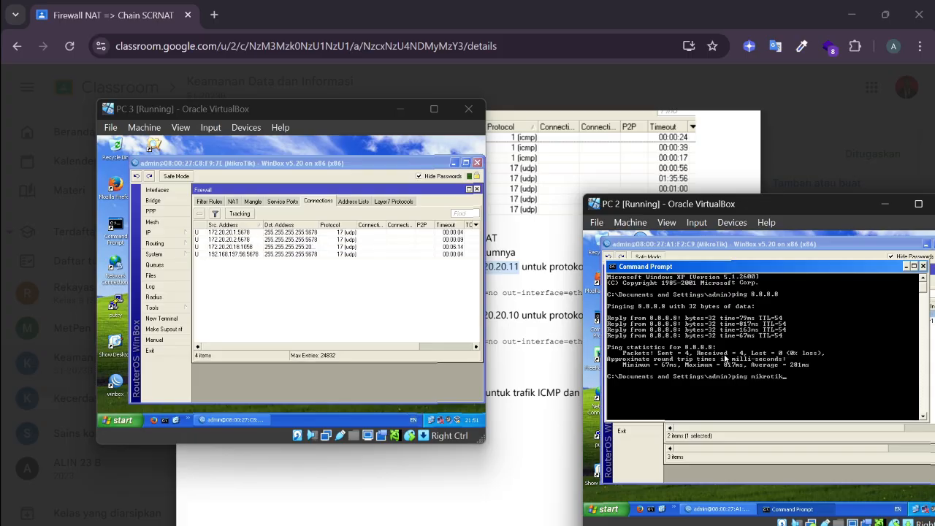
type(".com")
key("Return")
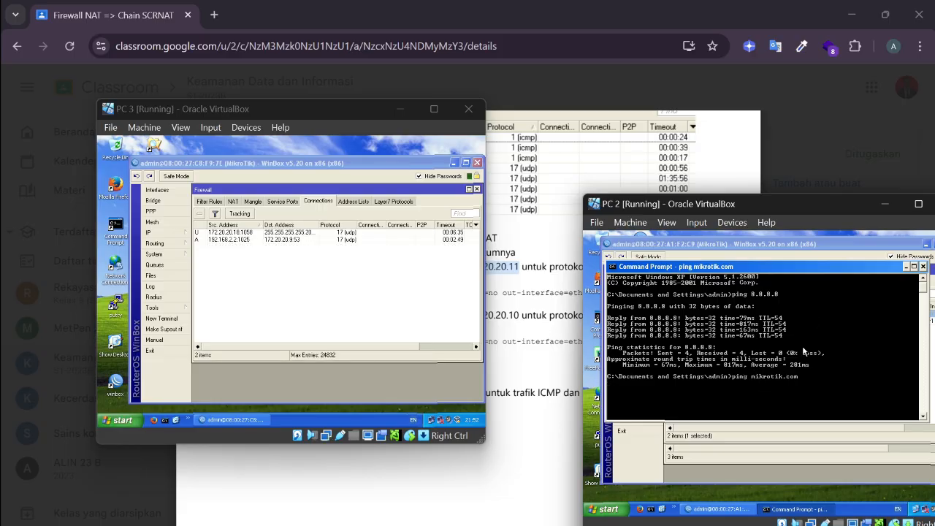
left_click(923, 267)
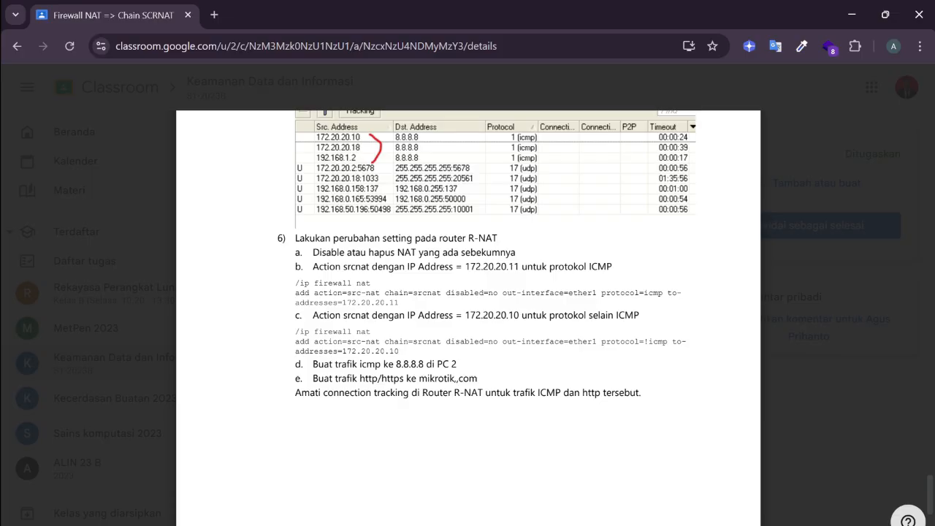
- Following the guide's step 6c, start a new srcnat rule on PC 2 with protocol !icmp and out interface ether1
double_click(492, 315)
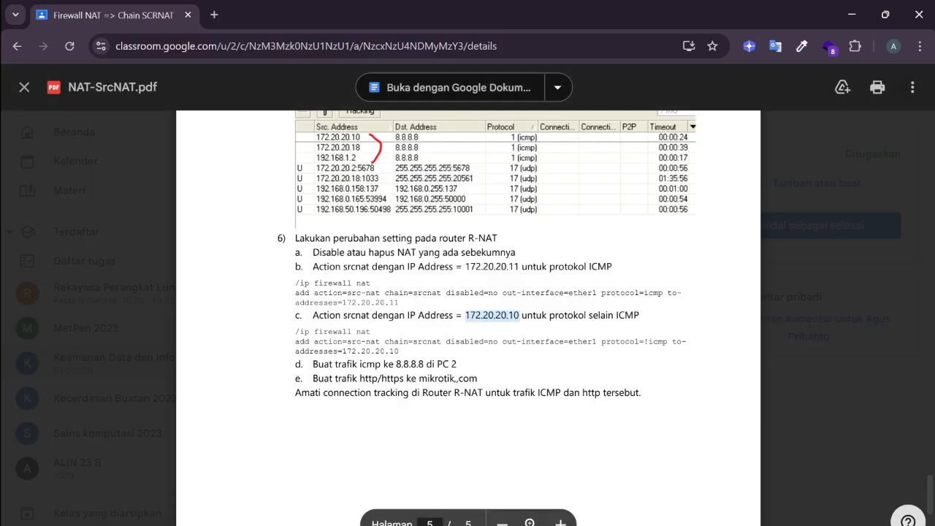
left_click(492, 315)
mouse_move(636, 525)
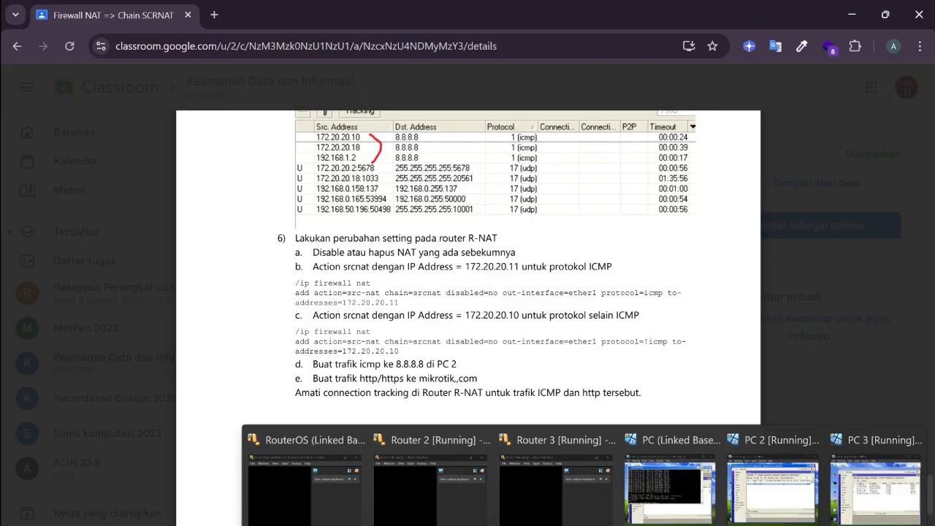
left_click(756, 496)
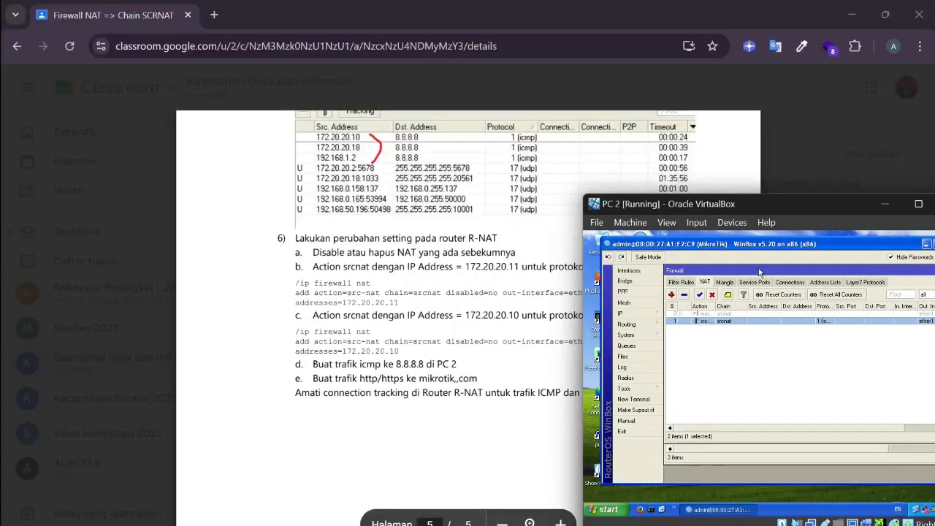
left_click(673, 295)
left_click(678, 282)
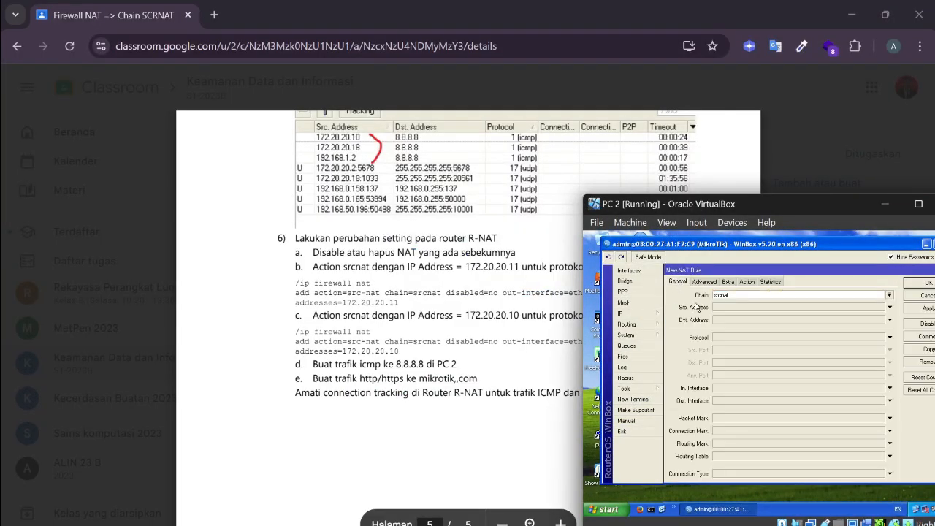
left_click(726, 336)
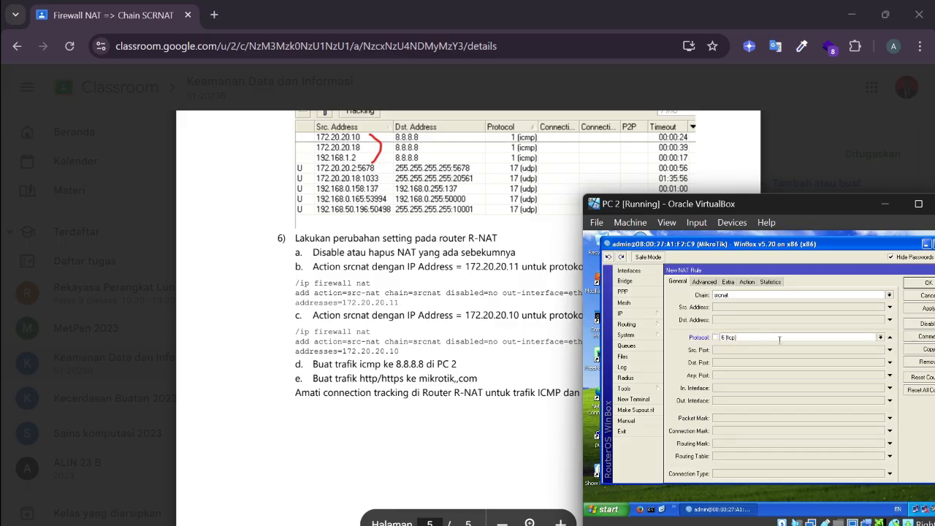
left_click(882, 339)
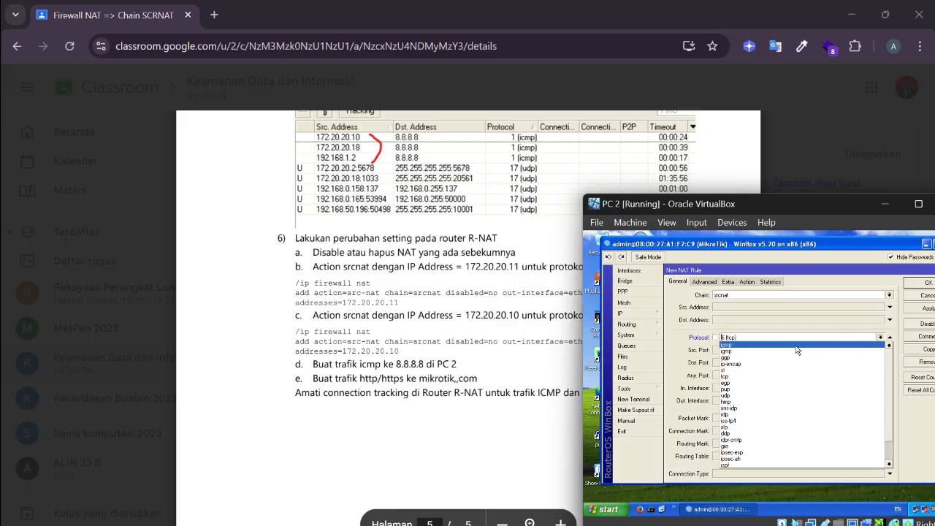
left_click(730, 345)
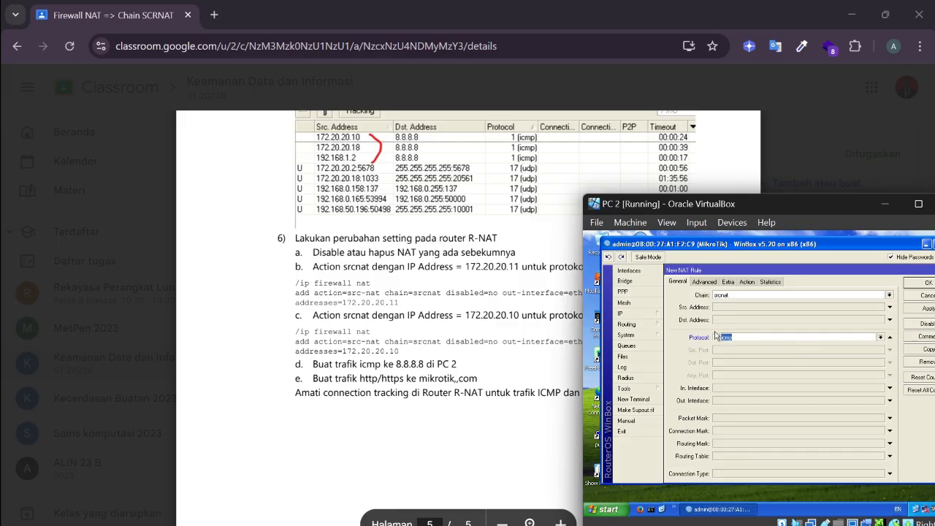
left_click(727, 399)
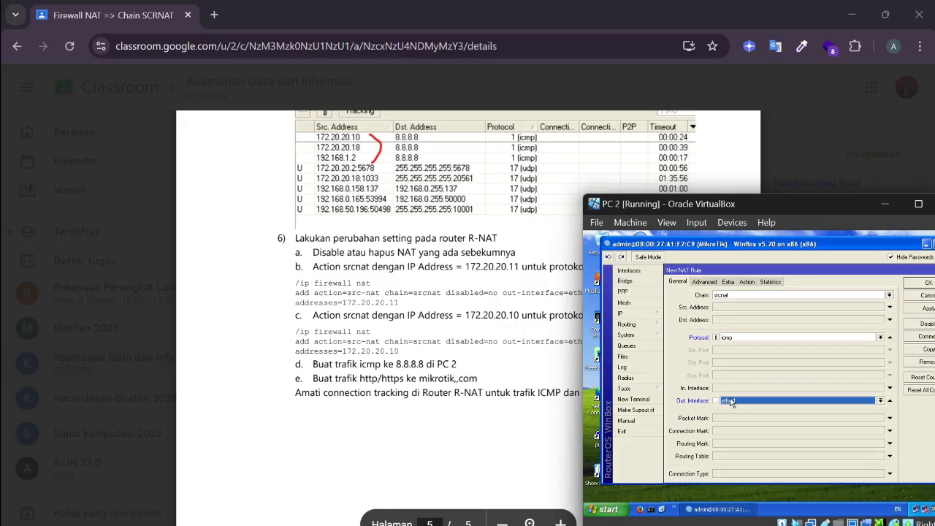
- Set the non-ICMP rule's action to src-nat with To Addresses 172.20.20.10 and save it
left_click(746, 282)
left_click(747, 296)
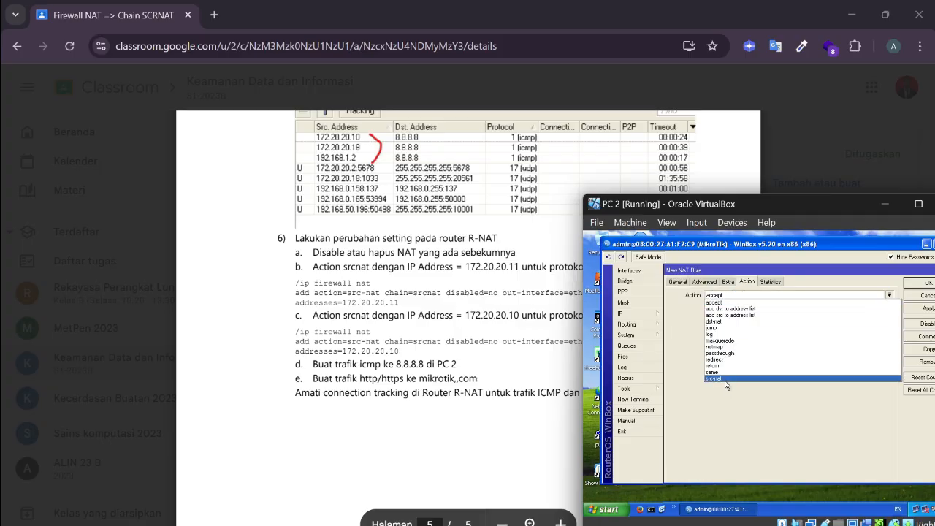
left_click(726, 379)
left_click(735, 309)
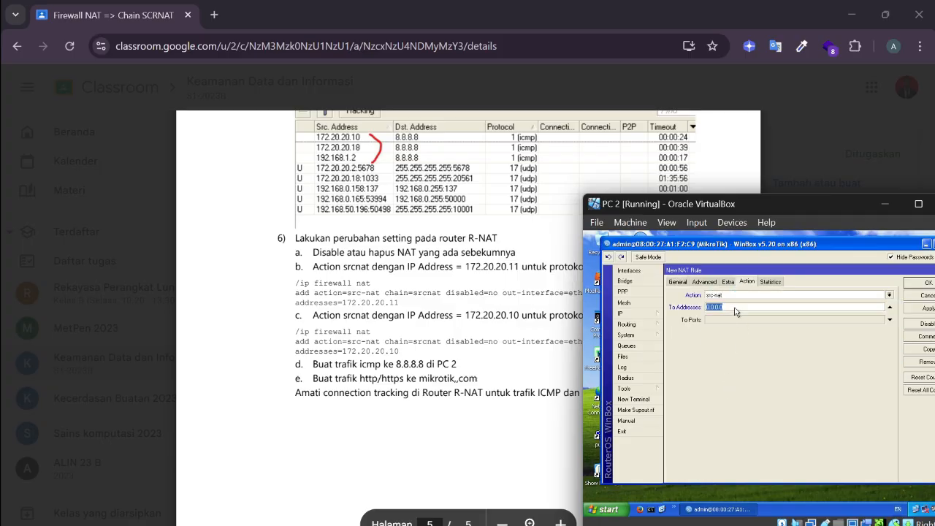
type("172")
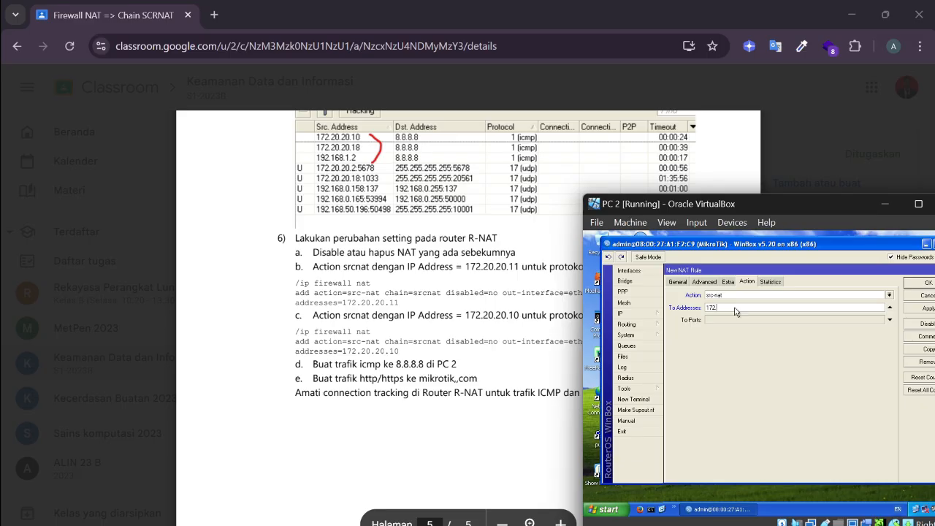
type(".20.20.10")
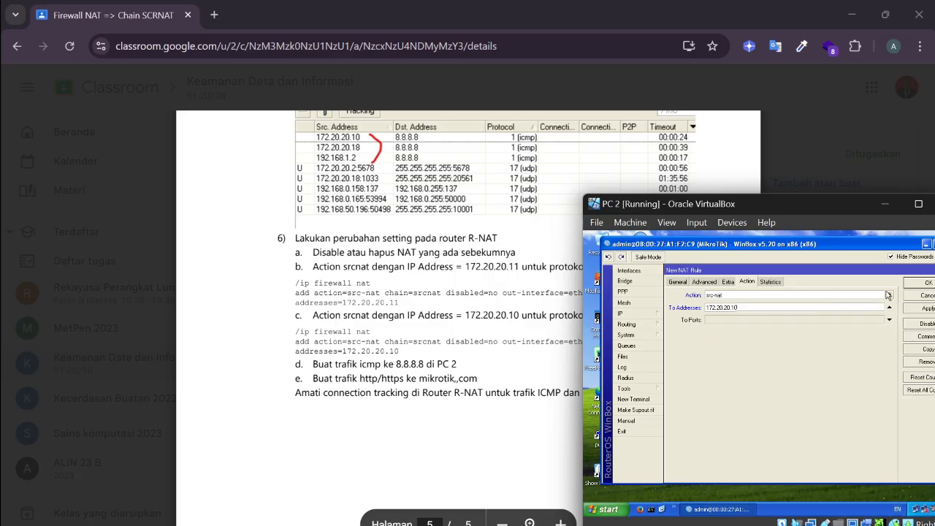
left_click(923, 285)
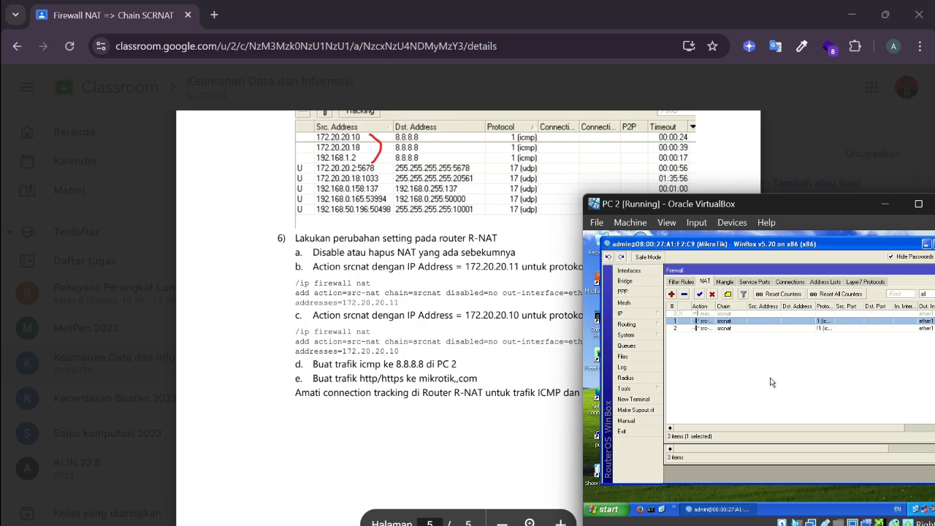
- Show PC 3's connection list beside PC 2 and run ping mikrotik.com twice from a new command prompt on PC 2
mouse_move(585, 525)
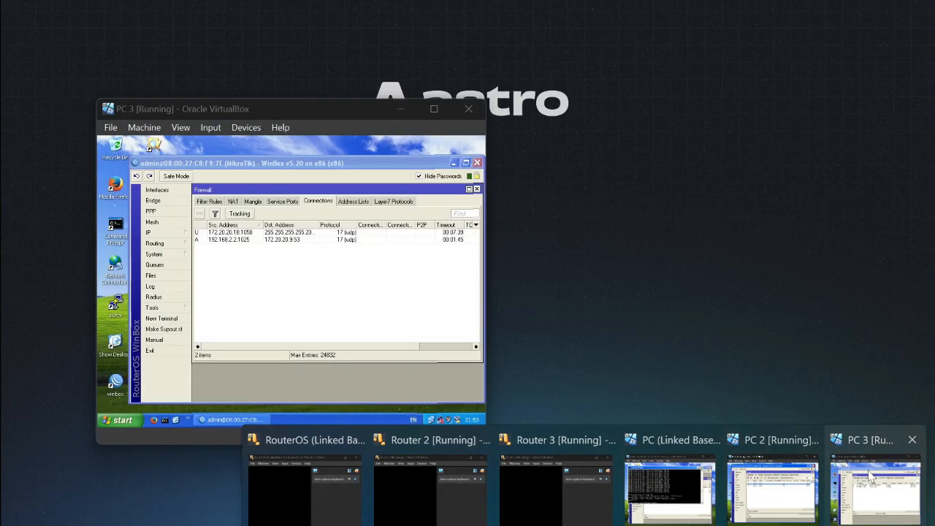
left_click(869, 475)
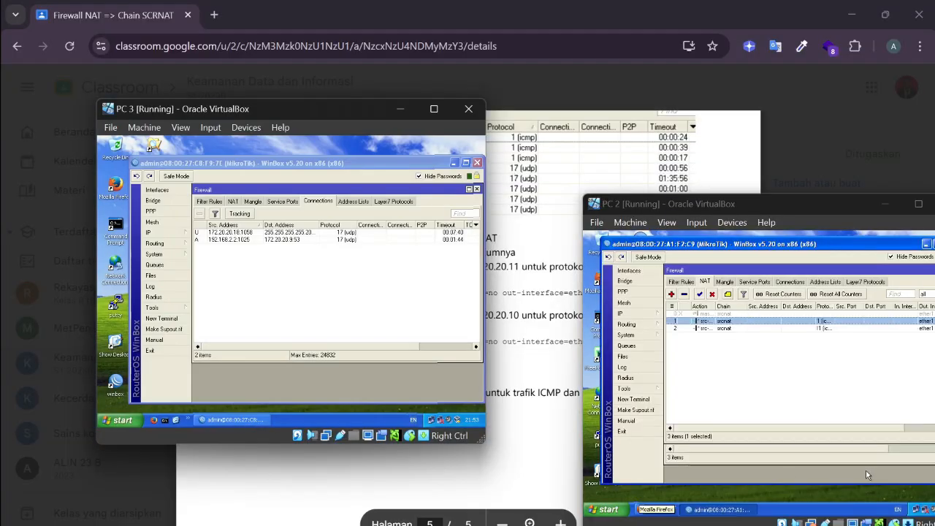
left_click(650, 510)
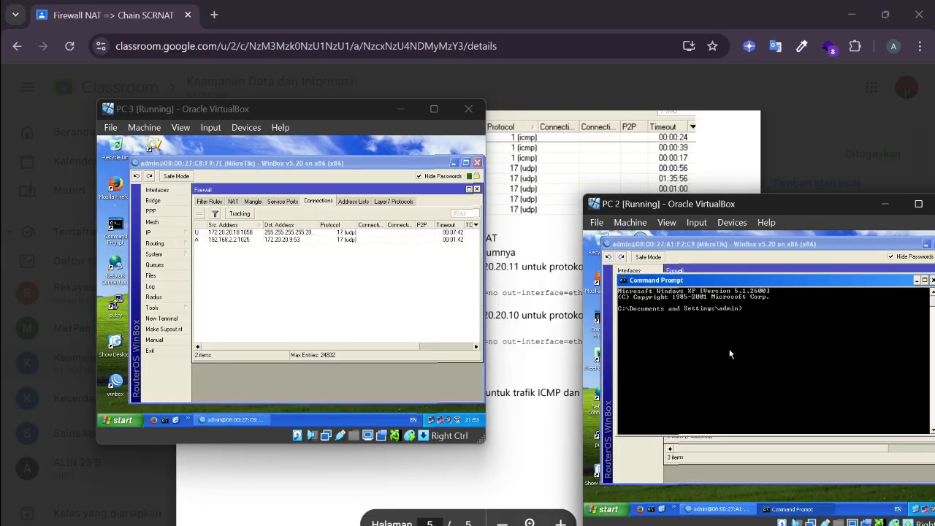
type("ping mikroti")
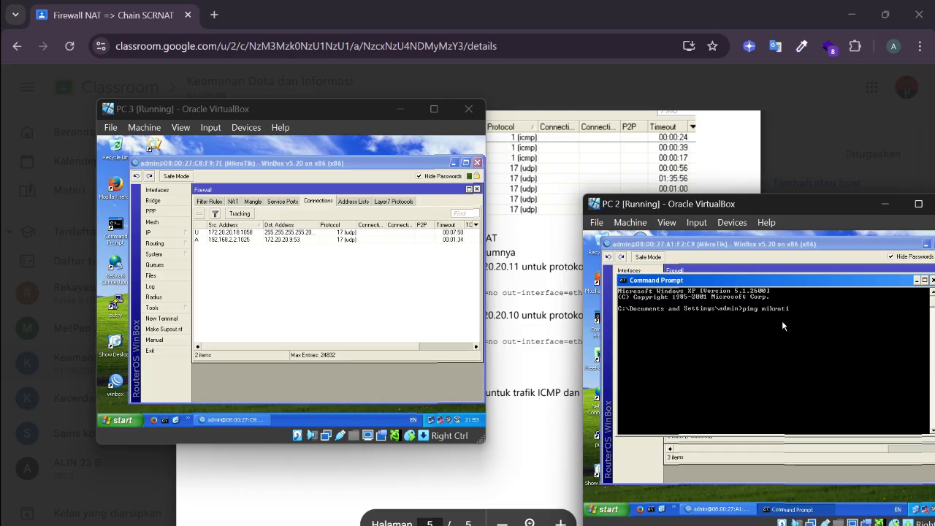
type("k.com")
key("Return")
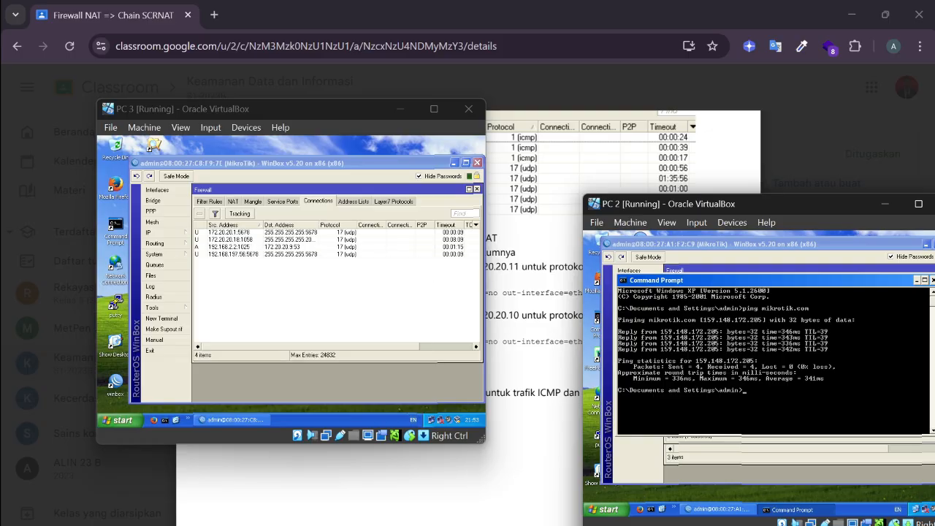
key("Up")
key("Return")
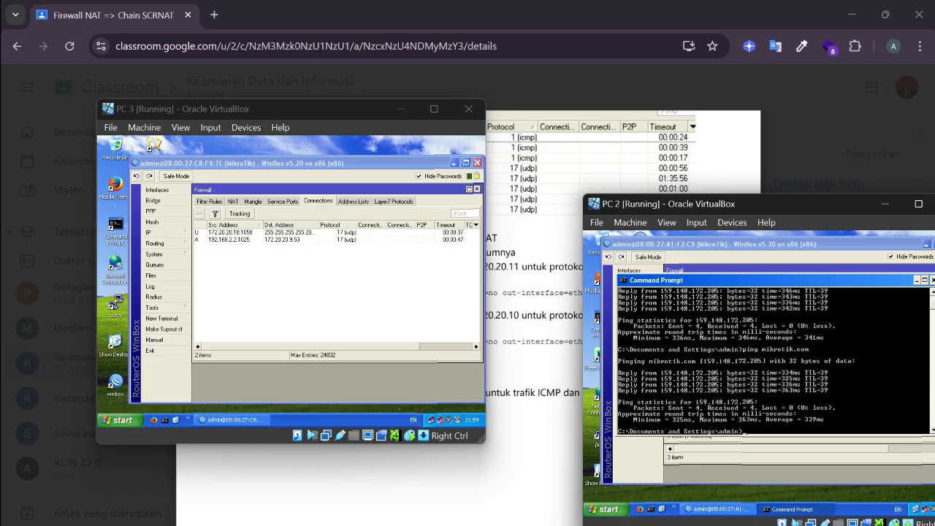
- Recheck the guide's step 6, then clear the command prompt on the first PC and recall ping 8.8.8.8 -t
left_click(657, 165)
mouse_move(585, 525)
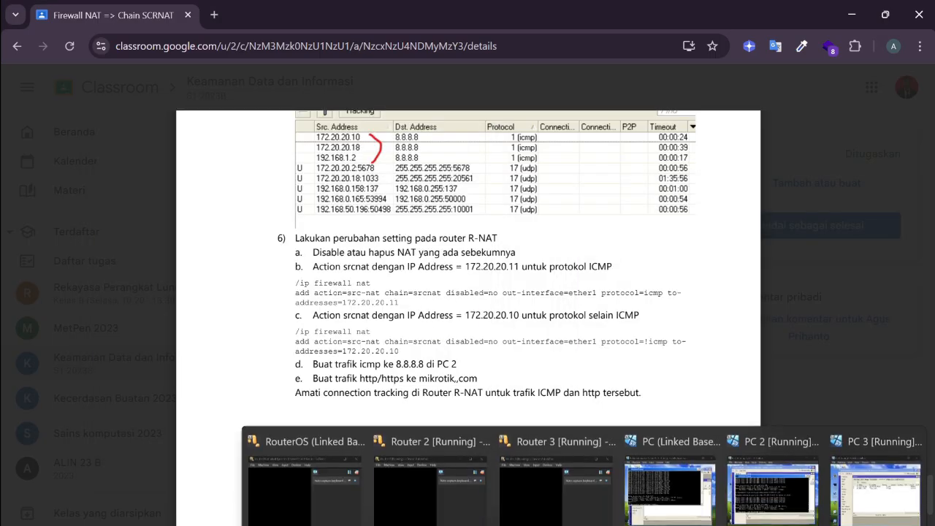
left_click(785, 485)
scroll(438, 315, "down", 1)
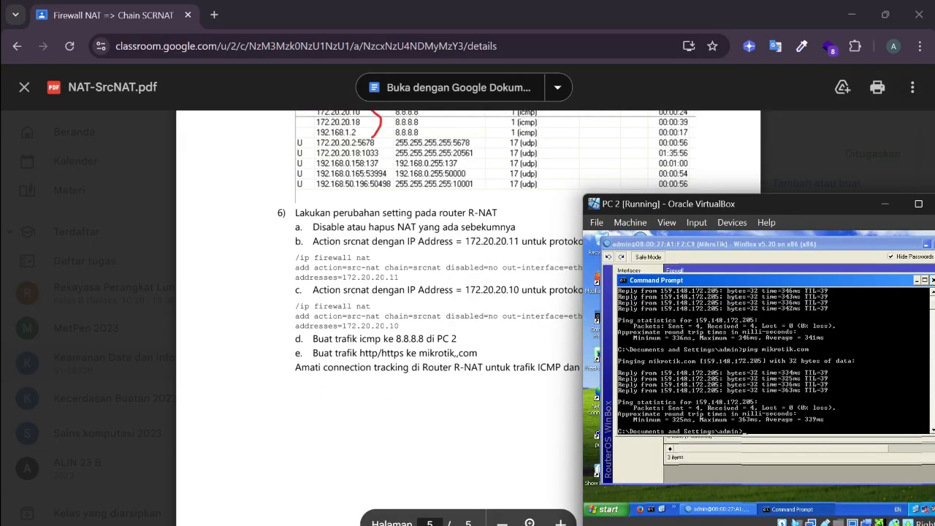
scroll(452, 438, "up", 1)
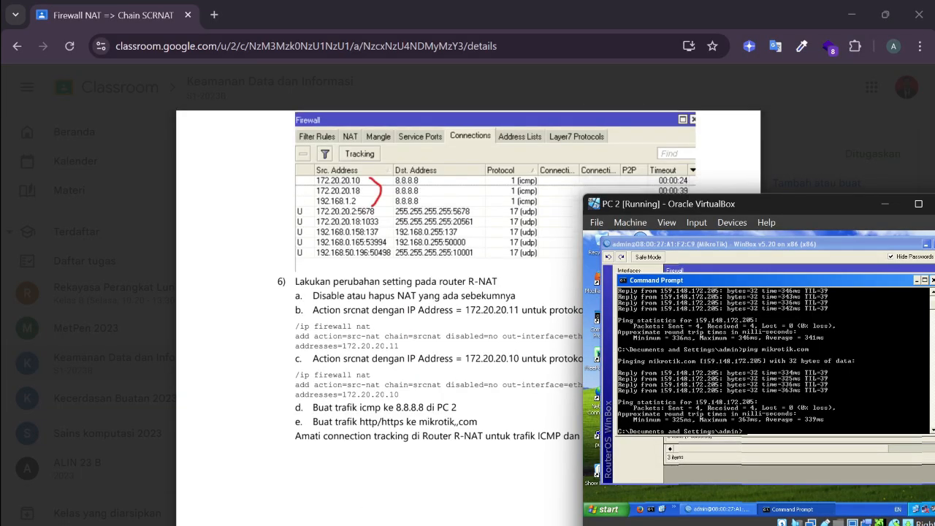
mouse_move(595, 525)
left_click(661, 509)
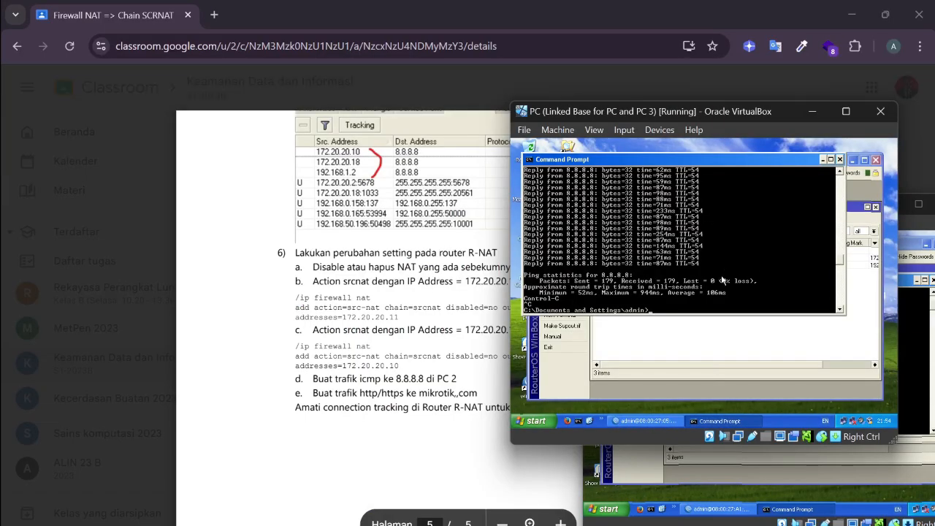
type("cls")
key("Return")
key("Up")
key("Up")
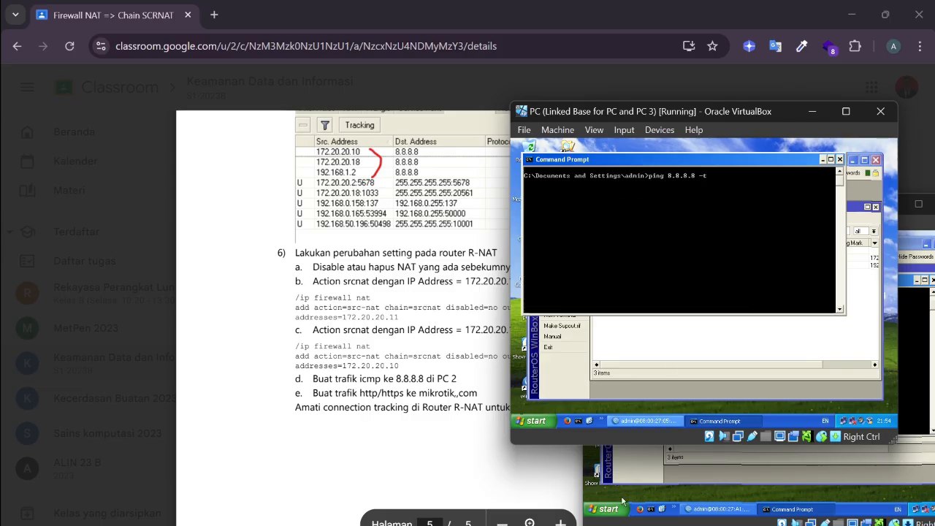
- Show PC 3's connection list beside the first PC, run the recalled ping 8.8.8.8 -t there and stop it
mouse_move(595, 523)
left_click(846, 470)
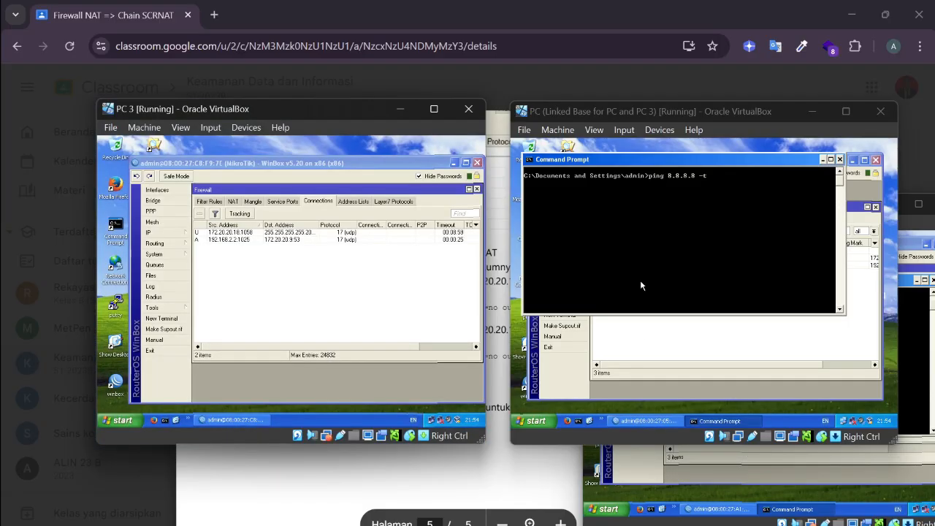
left_click(683, 214)
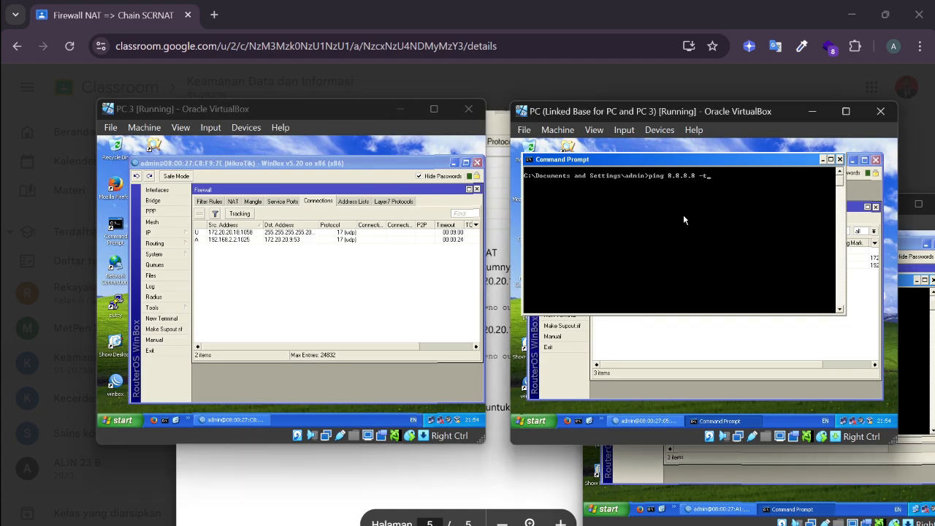
key("Return")
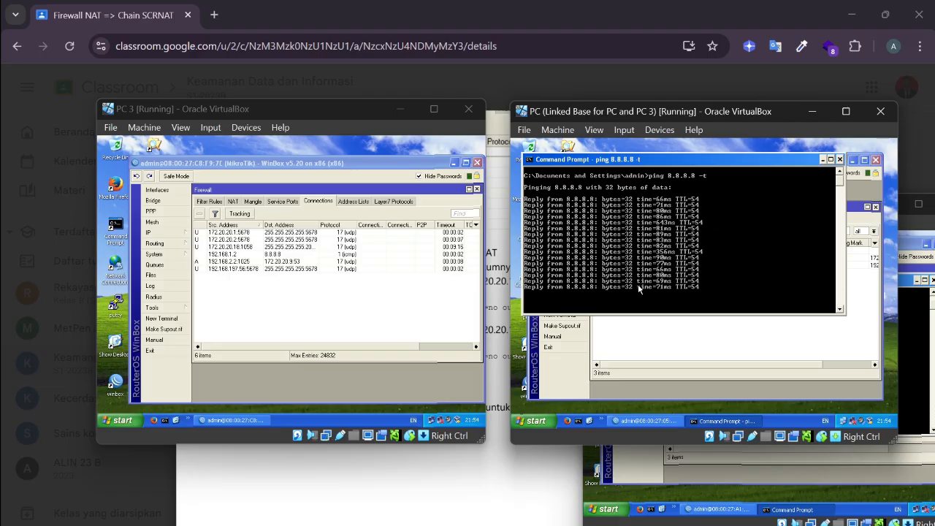
key("ctrl+c")
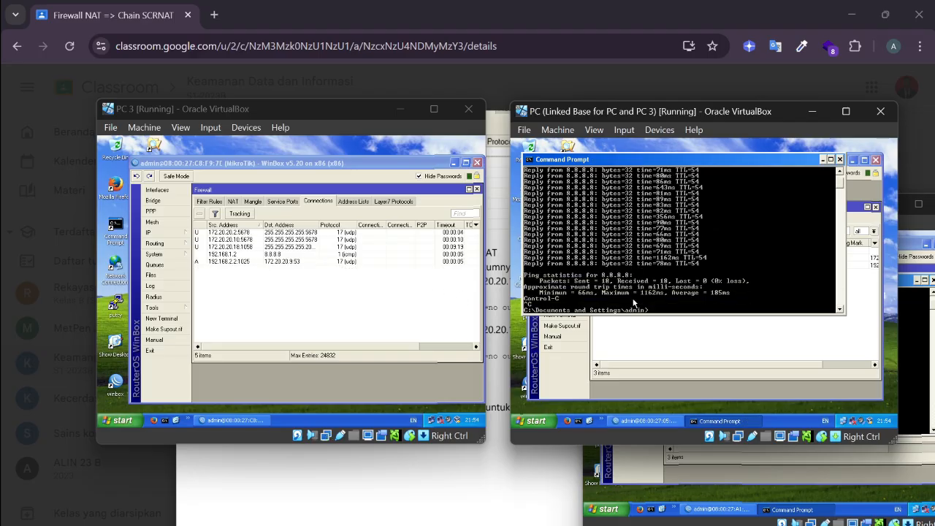
- Clear the first PC's command prompt and run ping mikrotik.com
type("cls")
key("Return")
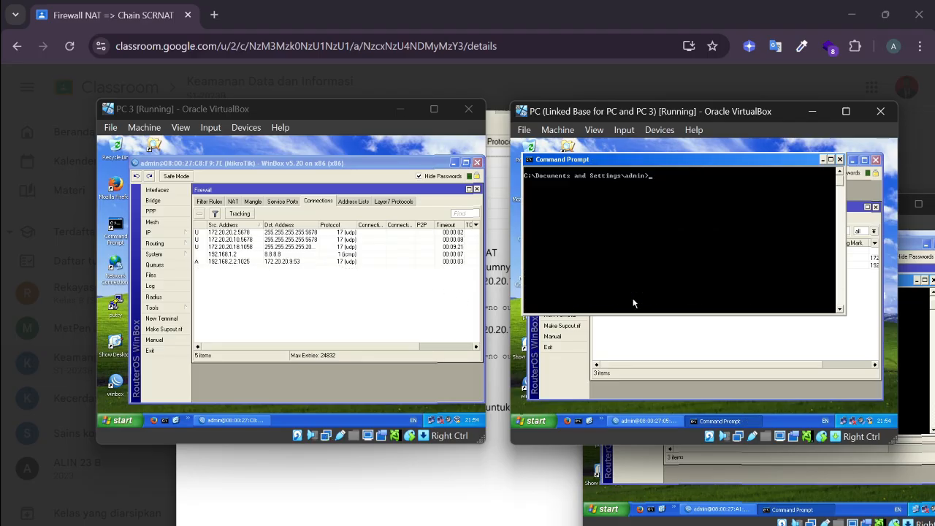
type("ping nikrotik.c")
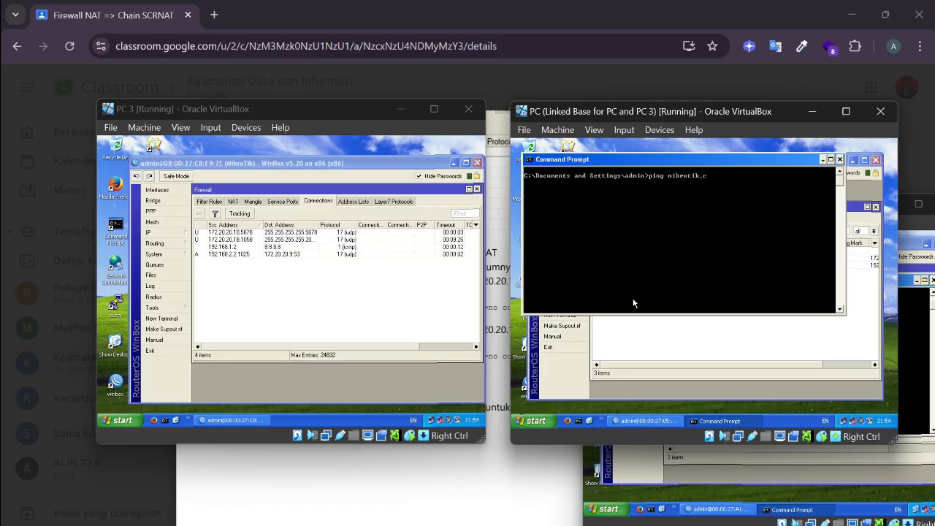
type("mikrotik.com")
key("Return")
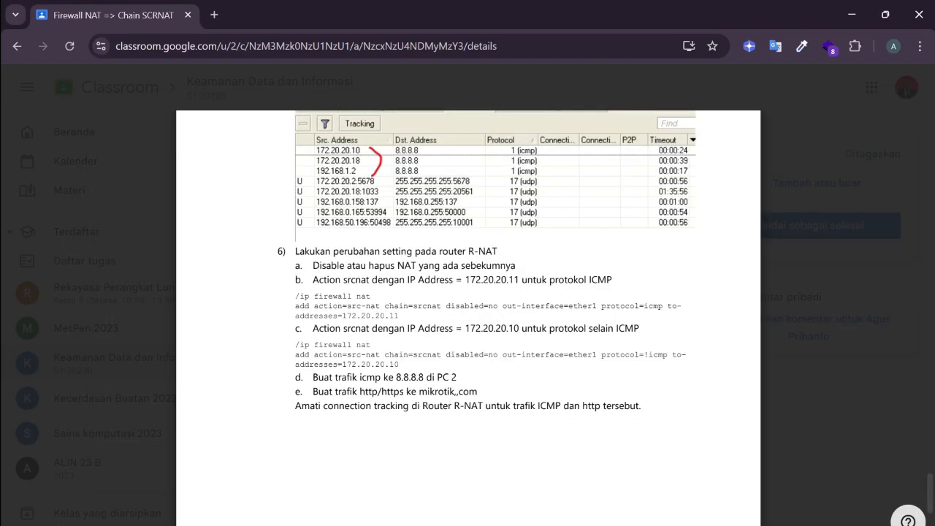
- Look back through the NAT-SrcNAT.pdf guide from step 6 to the router IP address settings on page 2
scroll(468, 314, "down", 2)
scroll(468, 314, "up", 3)
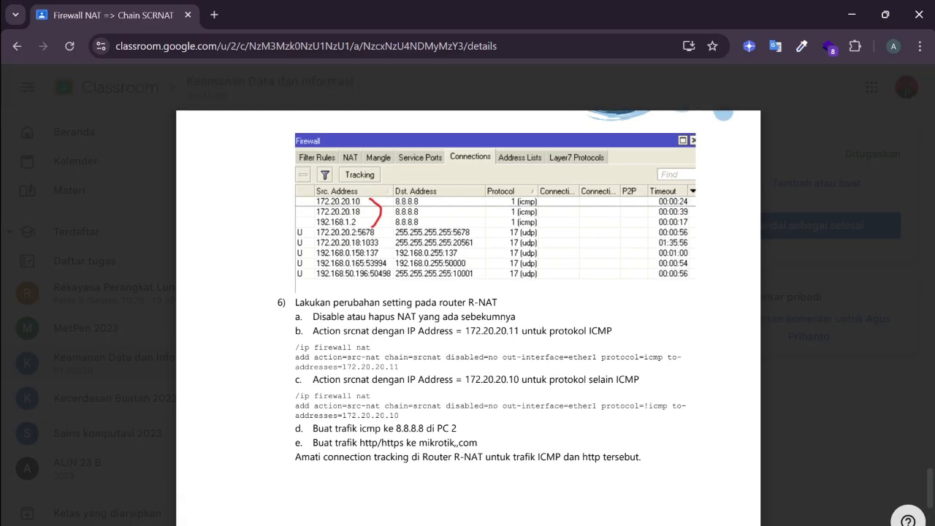
scroll(468, 314, "up", 20)
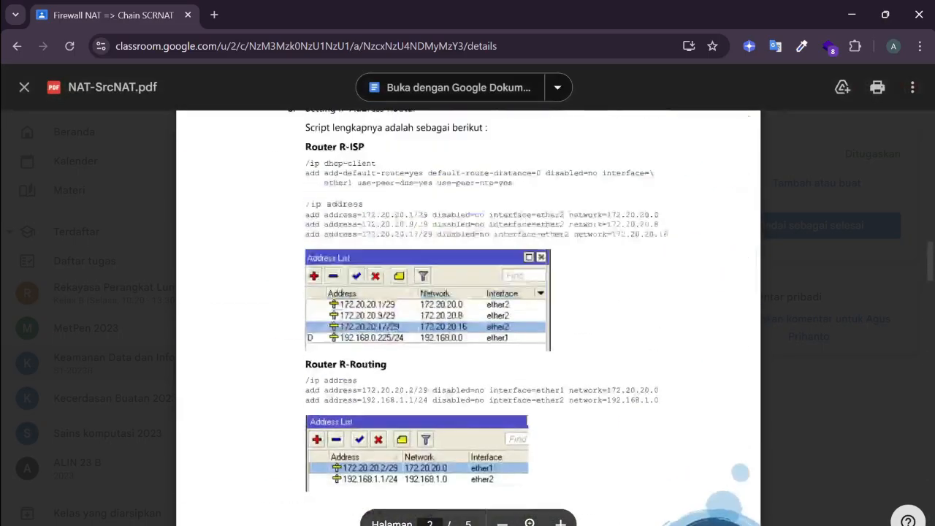